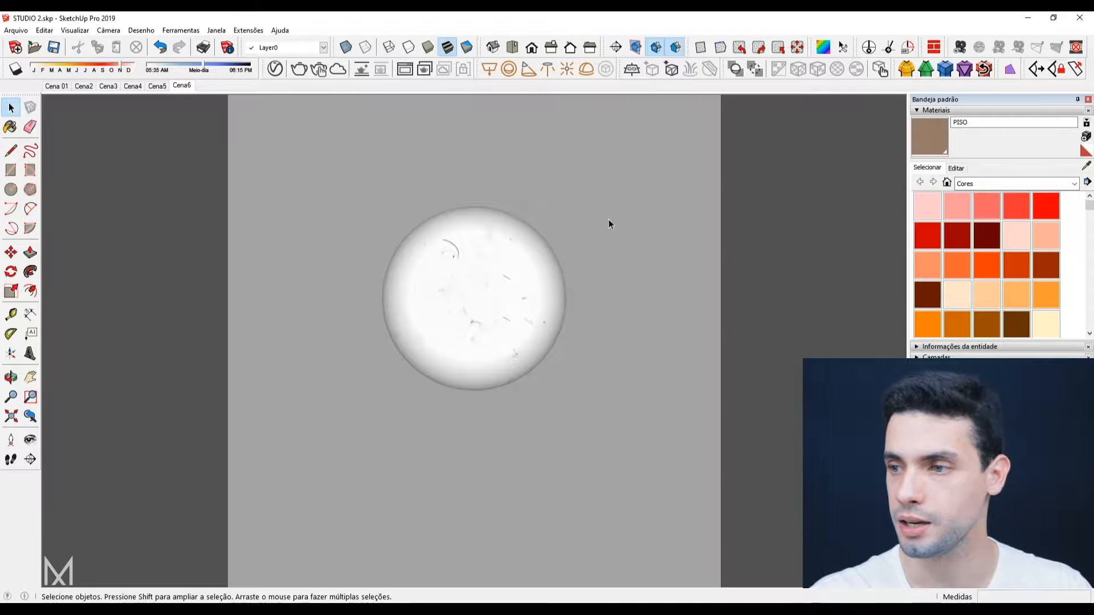
Apply the PISO material to the floor plane beneath the sphere.
middle_click_drag(588, 378, 539, 383)
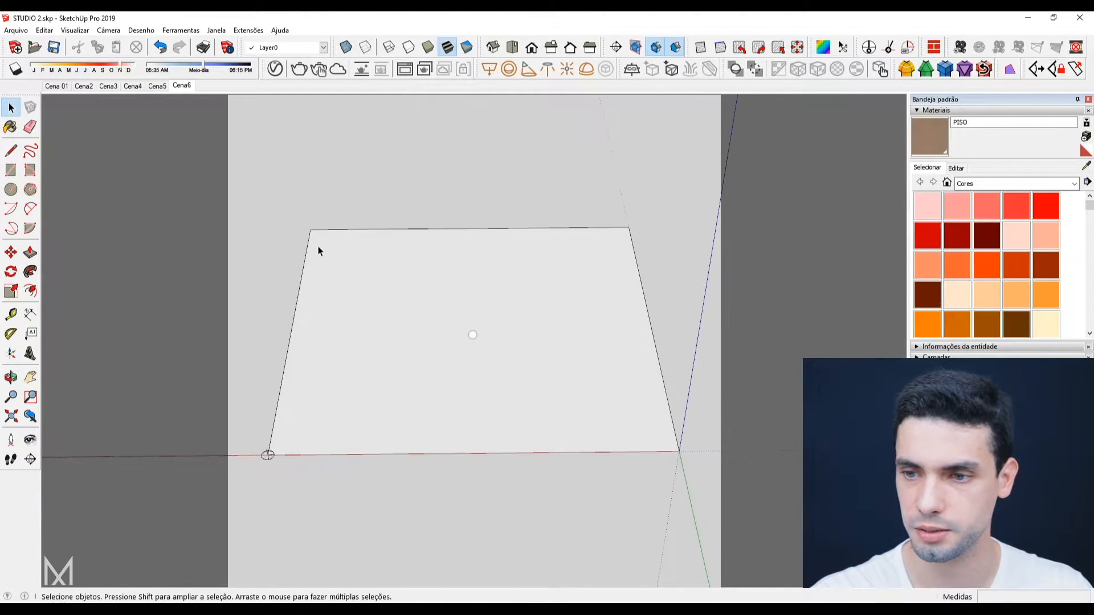
double_click(393, 311)
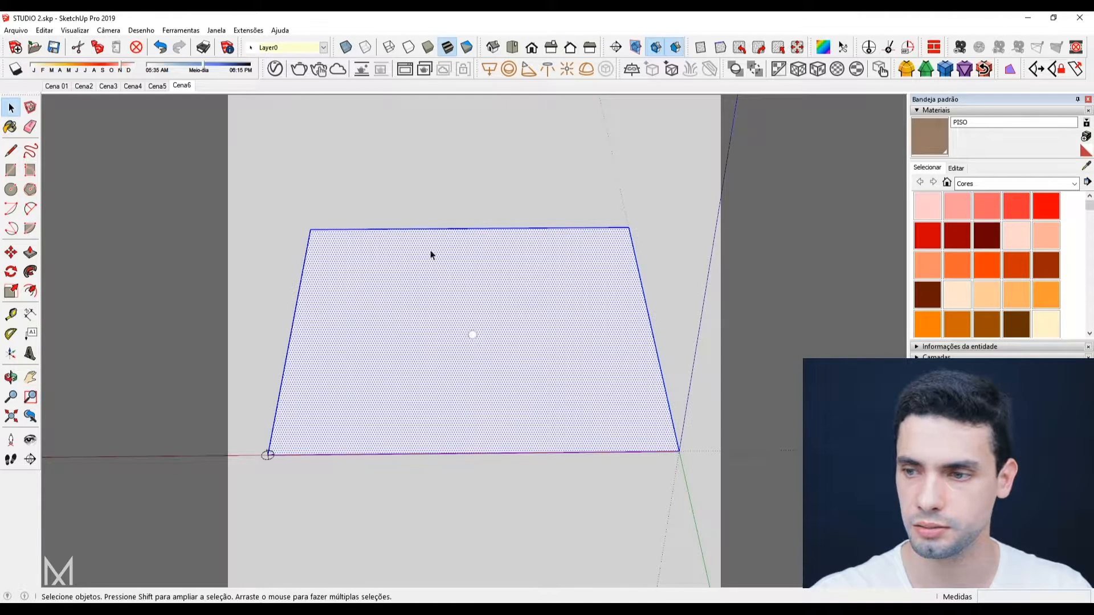
left_click(502, 478)
scroll(479, 328, "up", 12)
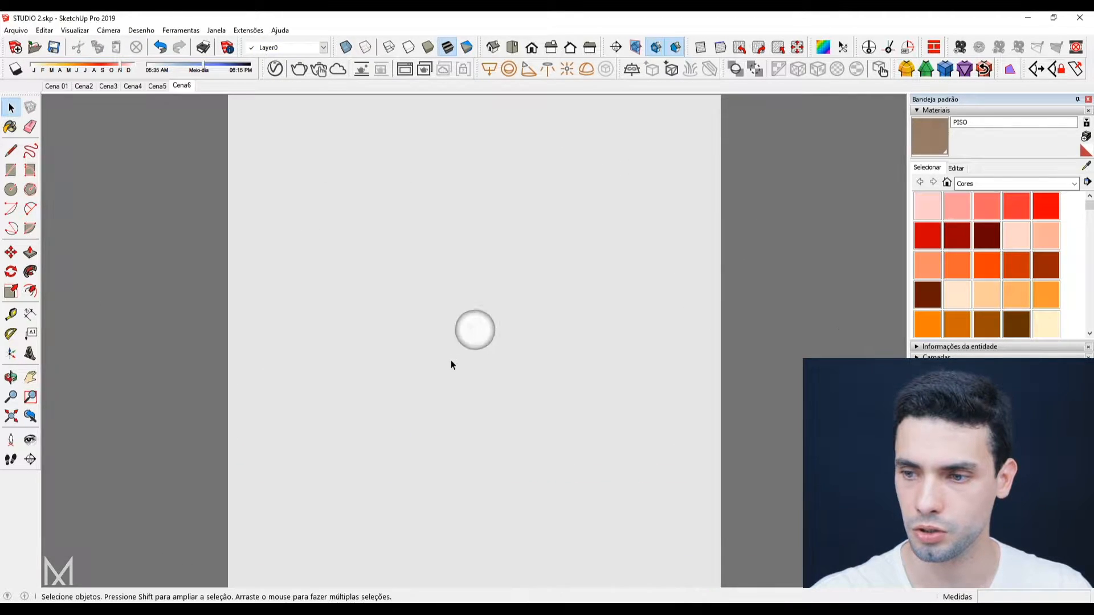
middle_click_drag(481, 344, 530, 293)
scroll(530, 293, "down", 3)
left_click(183, 87)
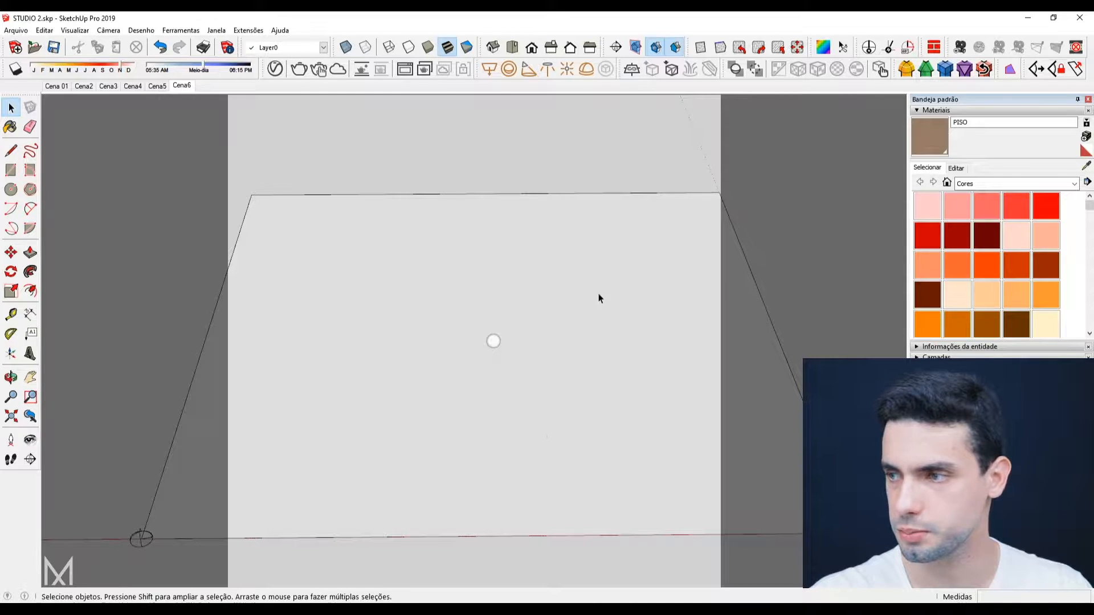
left_click(923, 135)
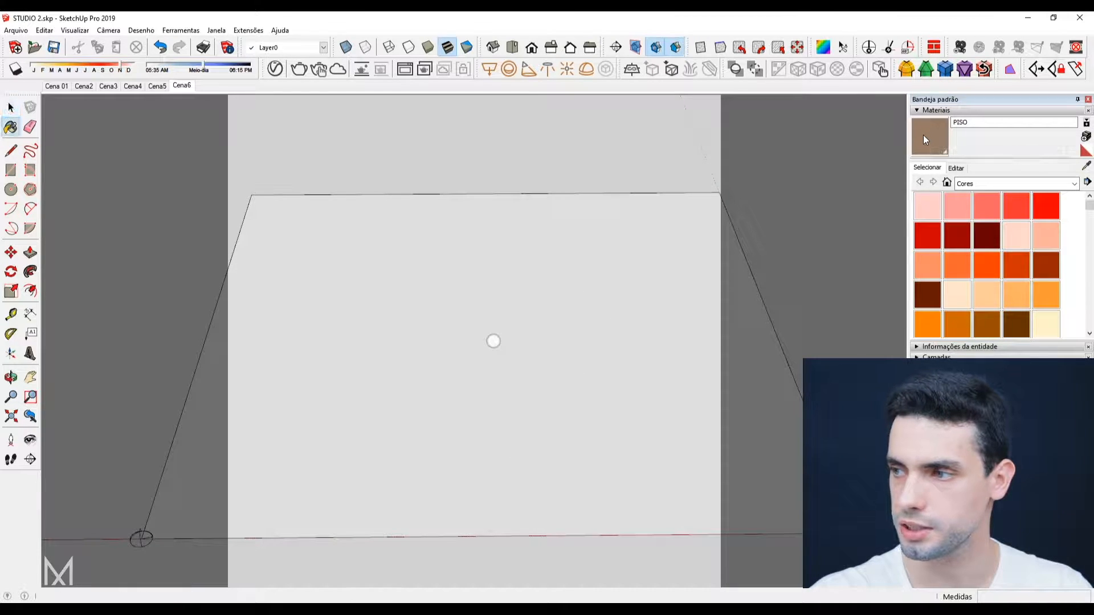
left_click(537, 365)
key("space")
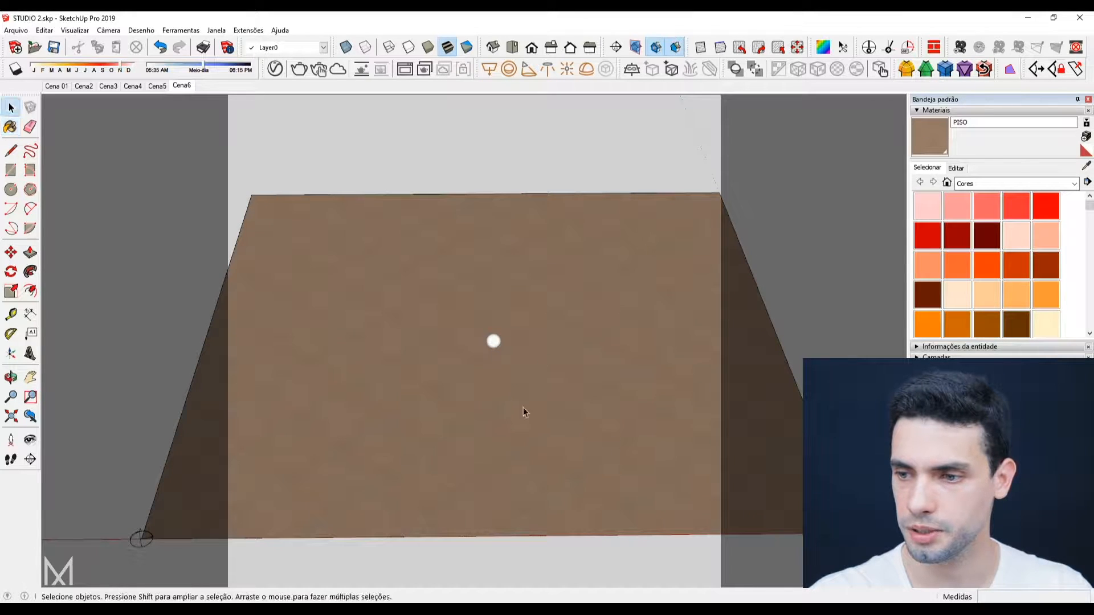
Inspect the paving texture on the floor and the PISO material's VRayPBR settings in the V-Ray Asset Editor.
scroll(512, 363, "up", 6)
scroll(470, 296, "up", 3)
scroll(516, 364, "down", 8)
middle_click_drag(516, 365, 397, 346)
scroll(397, 346, "up", 5)
left_click(275, 69)
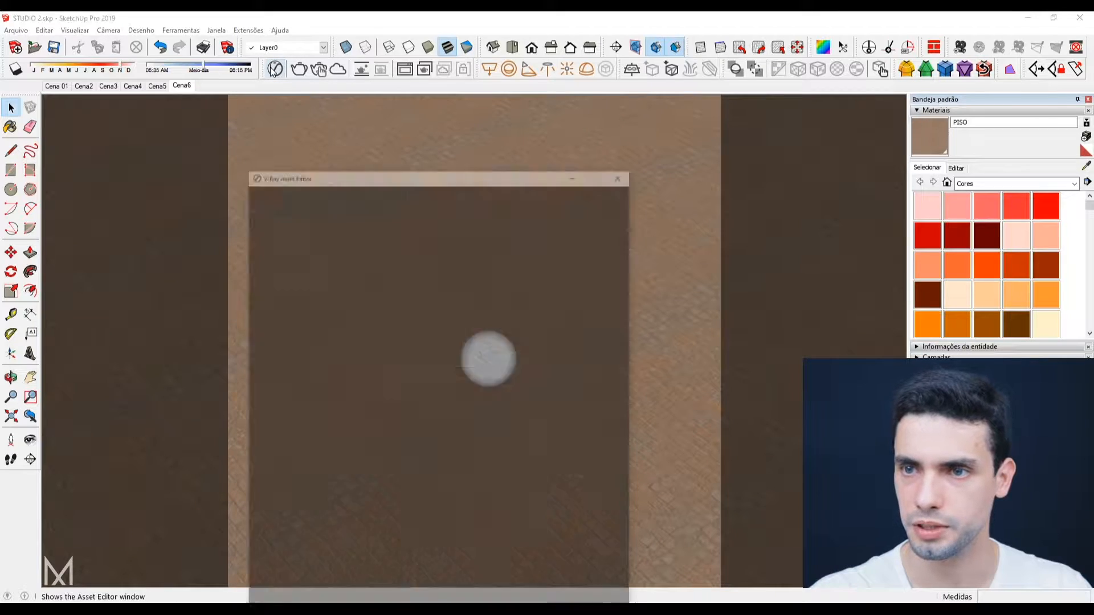
left_click(457, 368)
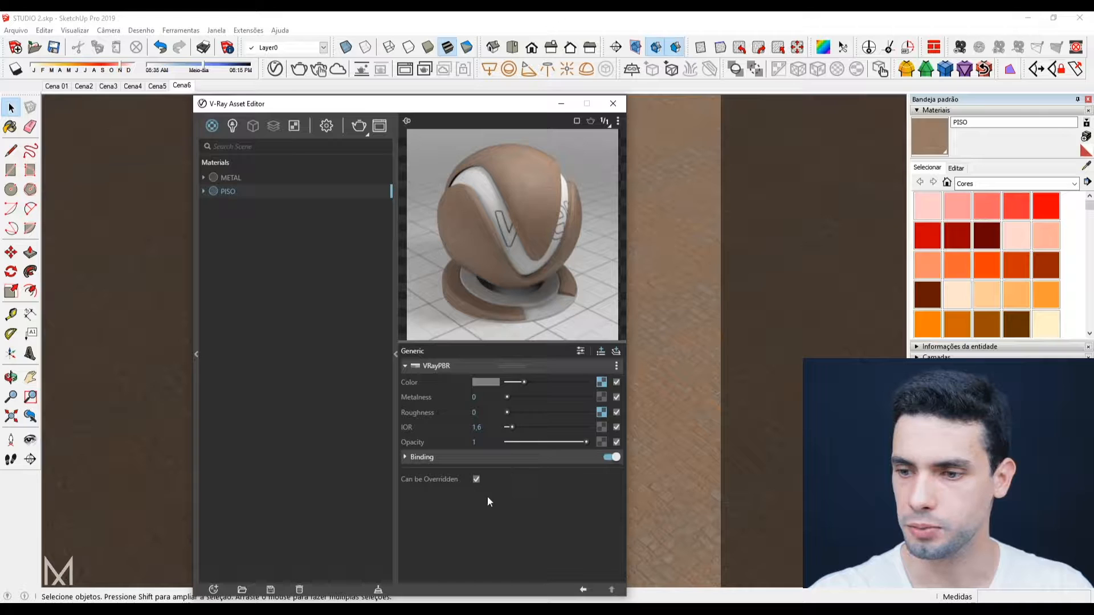
left_click(561, 103)
Render the Cena6 scene with V-Ray at full-size view and store the result in the frame buffer's render history.
left_click(181, 85)
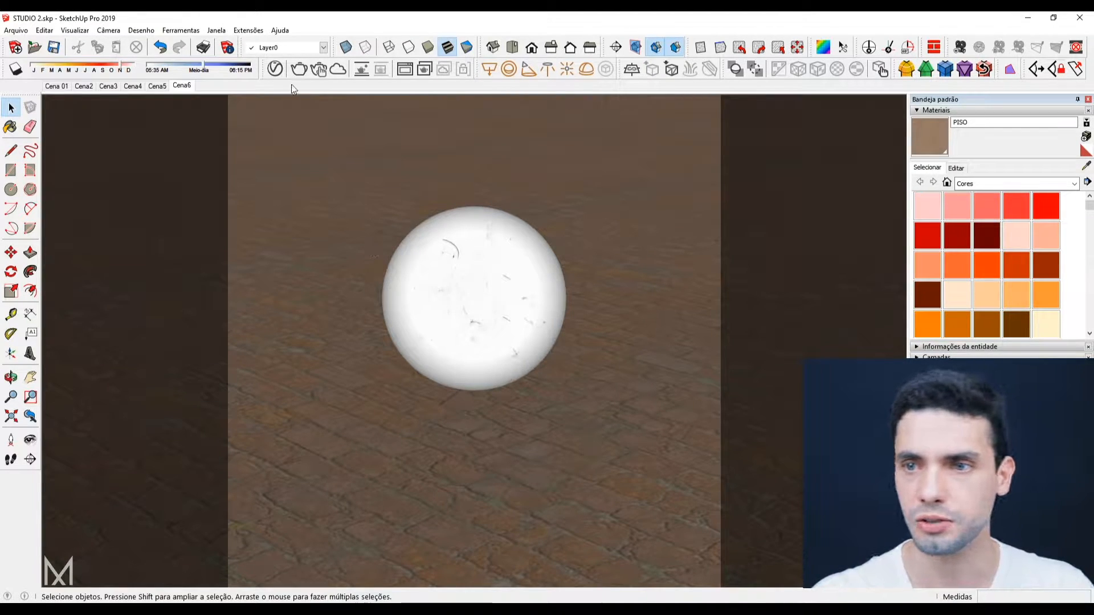
left_click(299, 70)
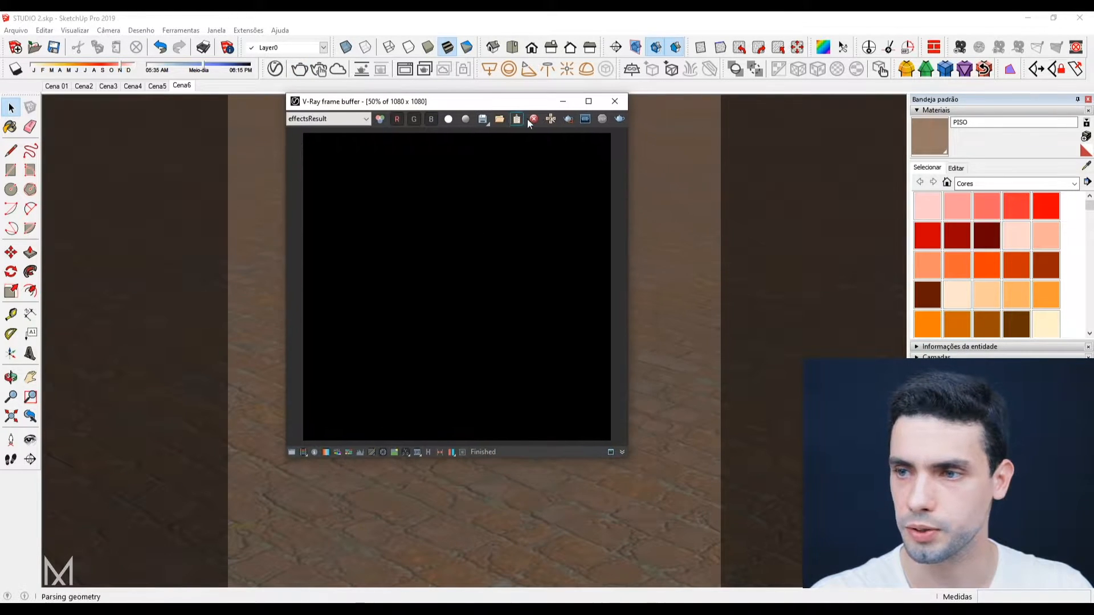
left_click(588, 102)
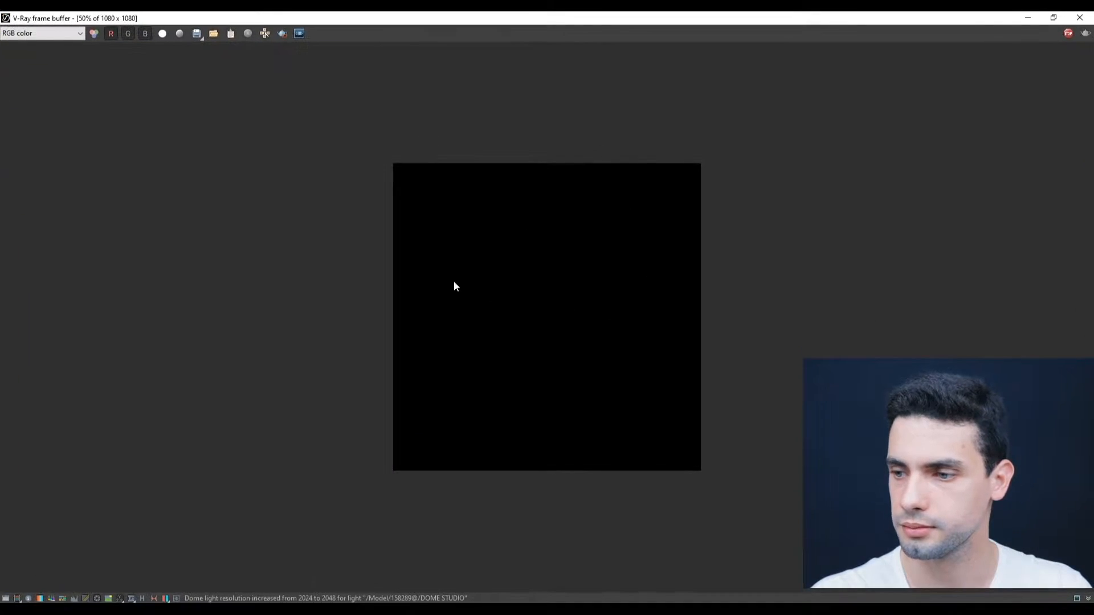
double_click(463, 281)
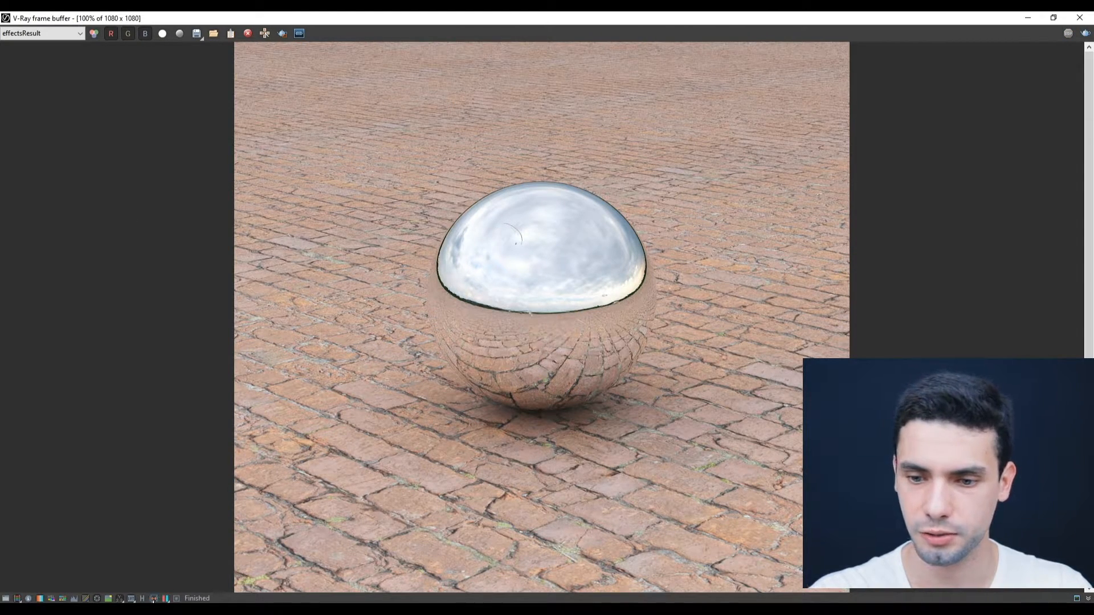
left_click(143, 598)
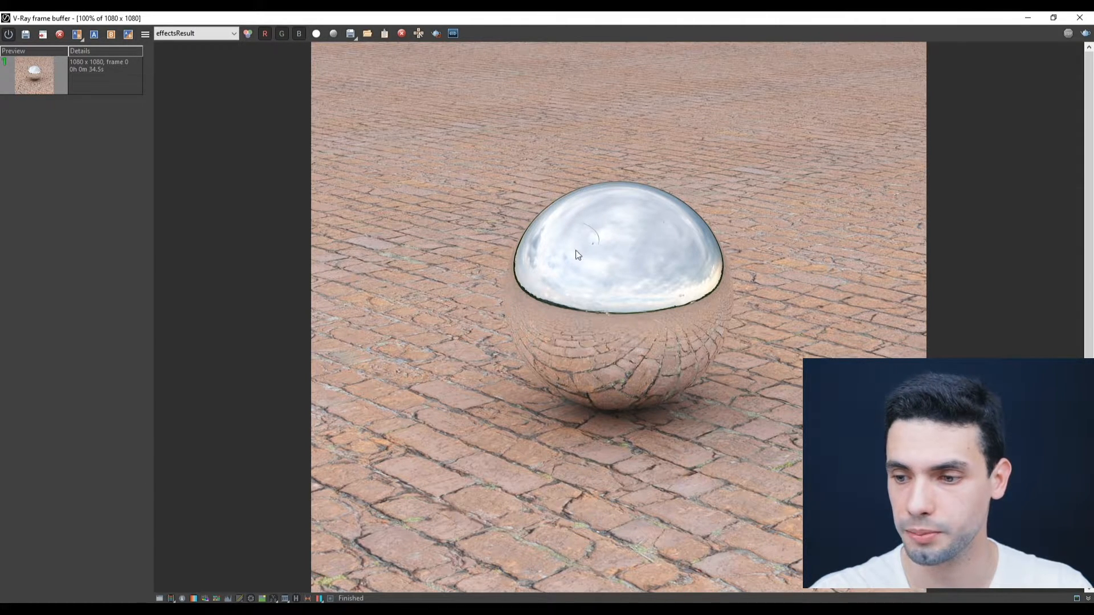
left_click(1027, 17)
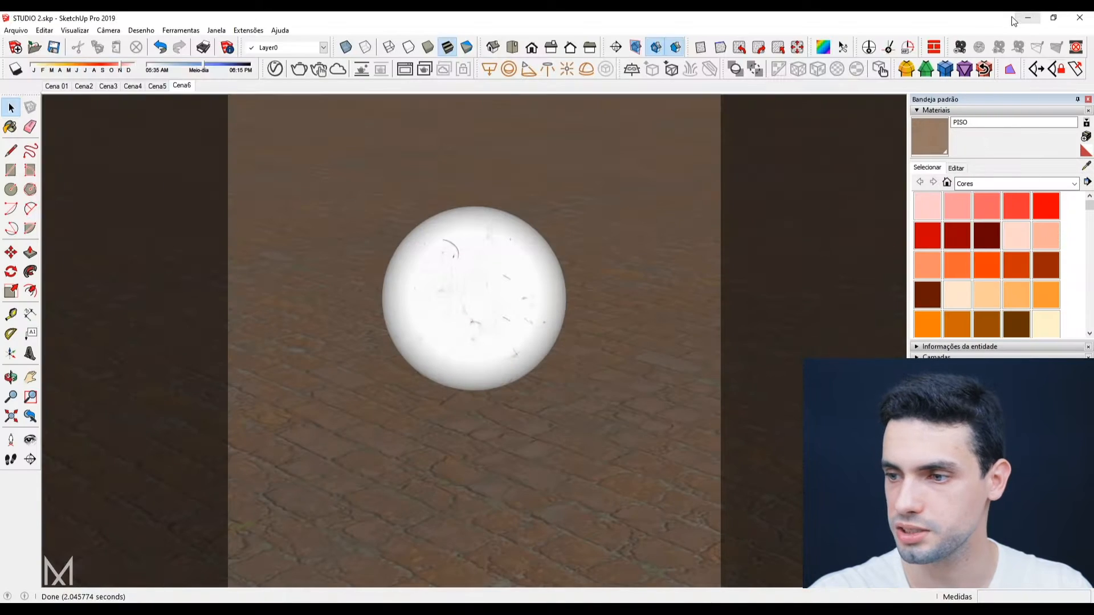
Add a Bump attribute to the PISO material in the V-Ray Asset Editor and expand its settings.
left_click(275, 68)
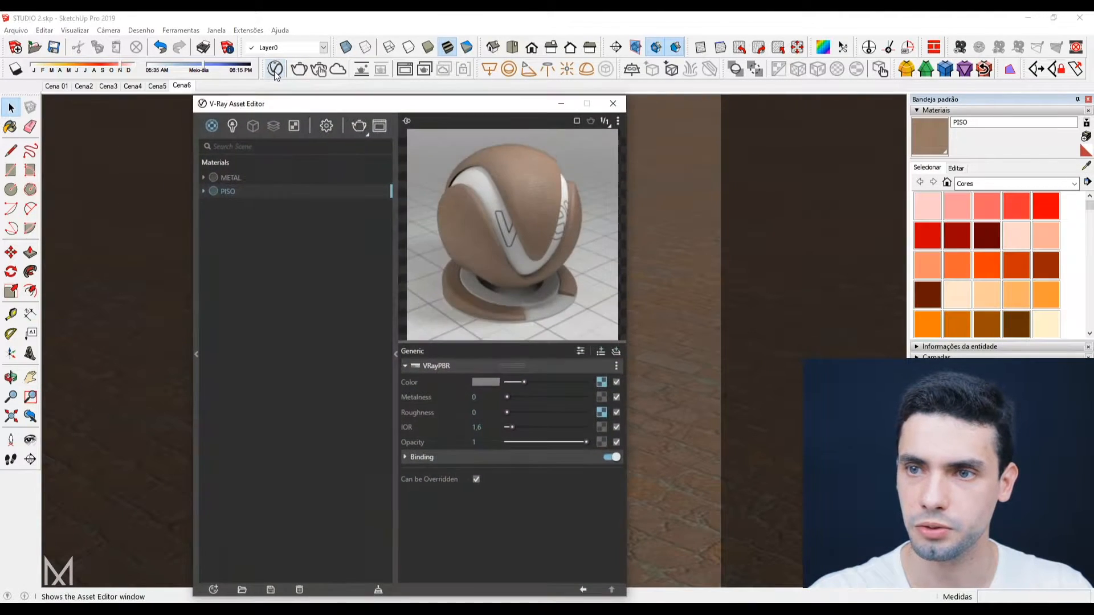
left_click(223, 191)
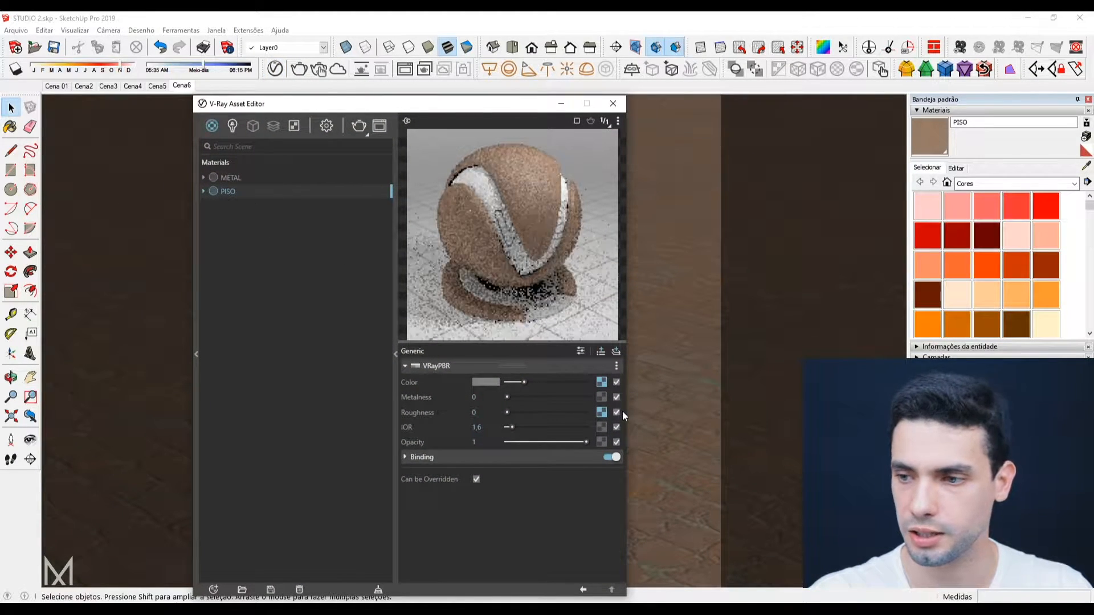
left_click(601, 351)
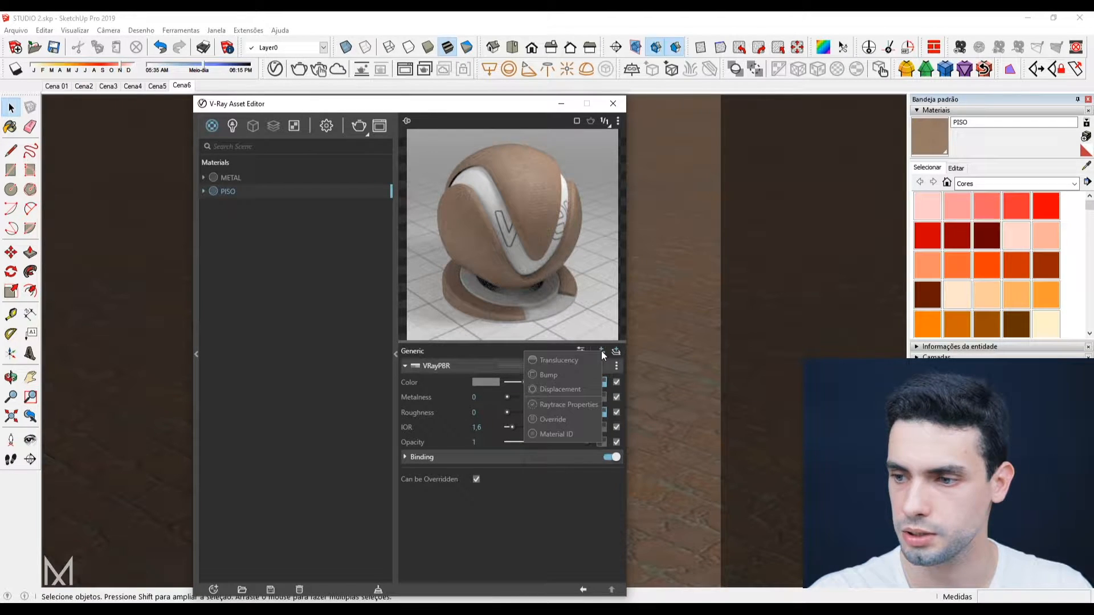
left_click(548, 375)
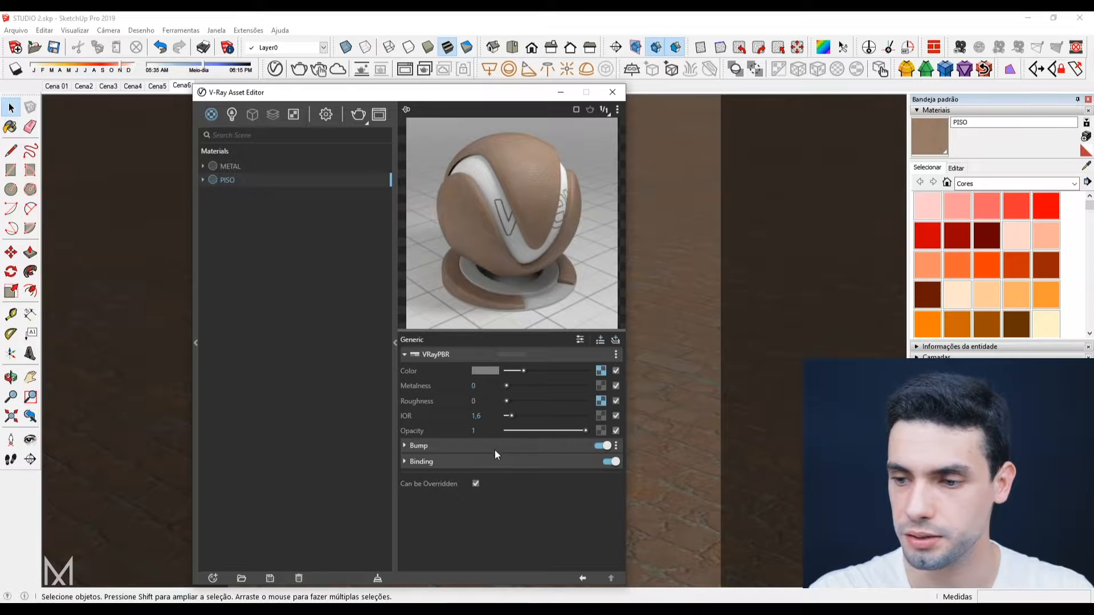
left_click(535, 447)
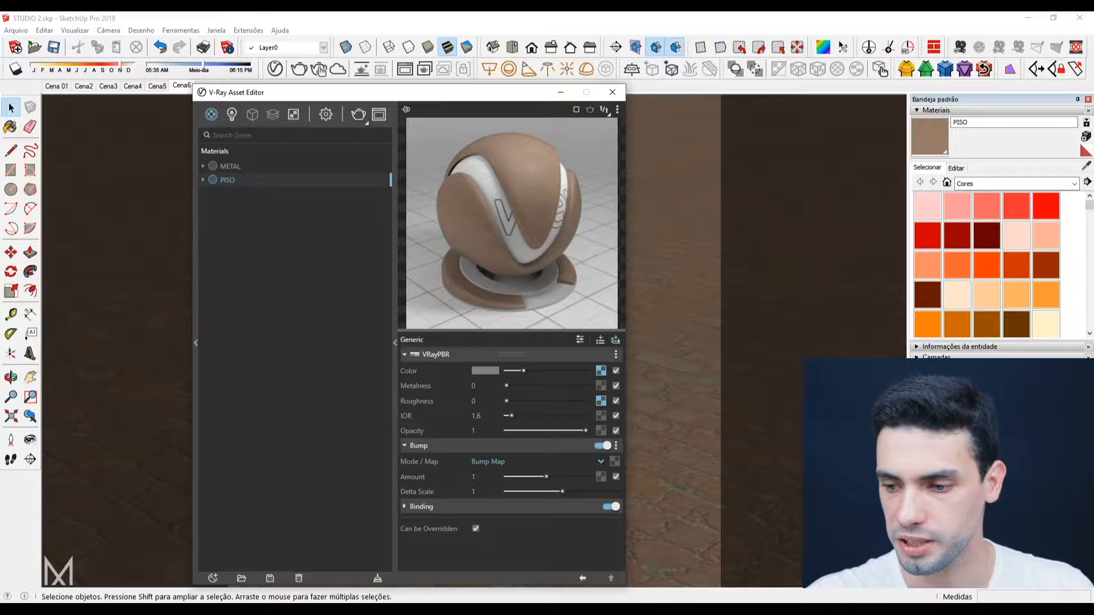
Switch to File Explorer and examine the Bump, Normal and Displacement map files in the PavingStones021_2K-JPG folder.
key("alt+Tab")
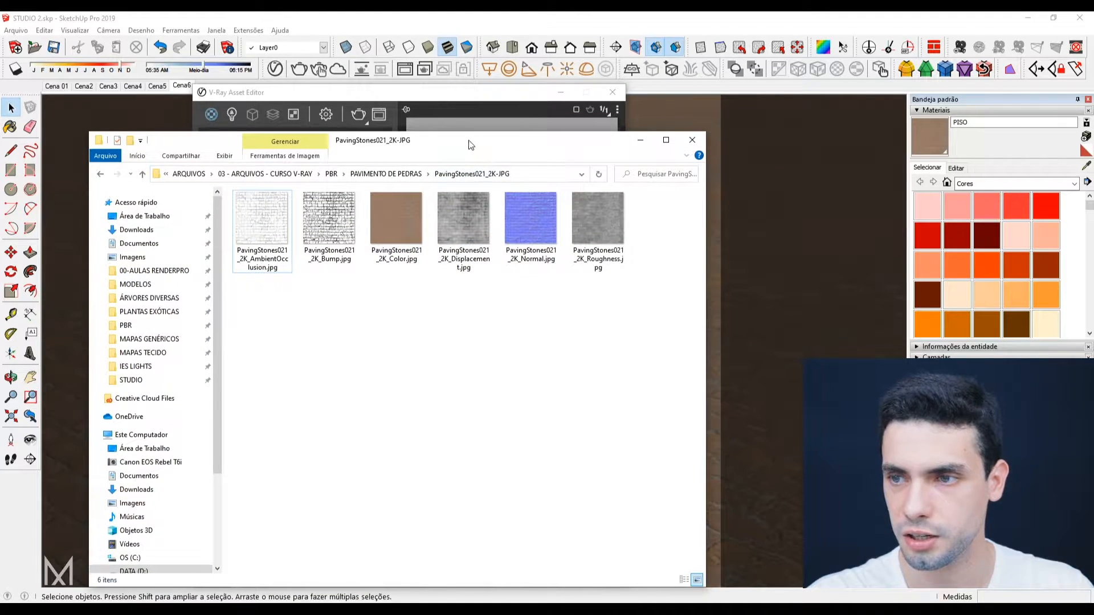
left_click_drag(468, 144, 611, 115)
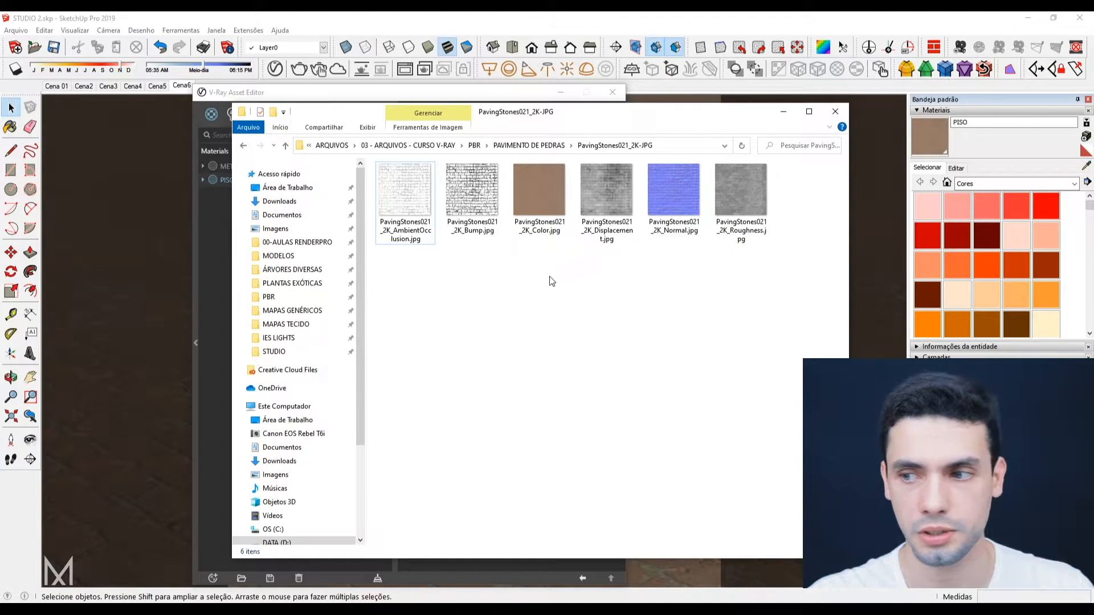
left_click(479, 202)
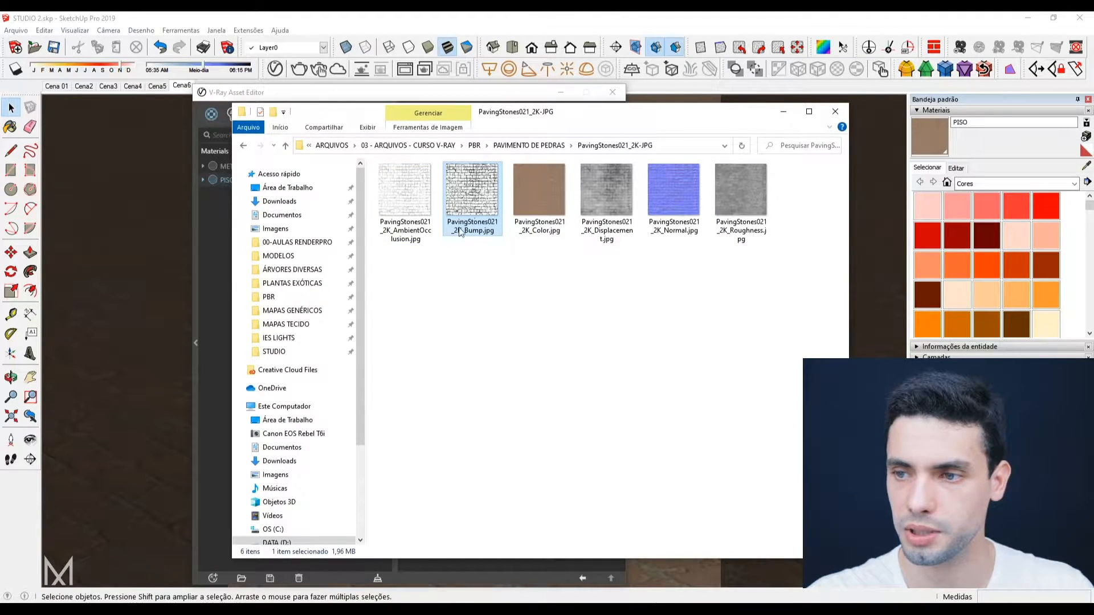
left_click(678, 200)
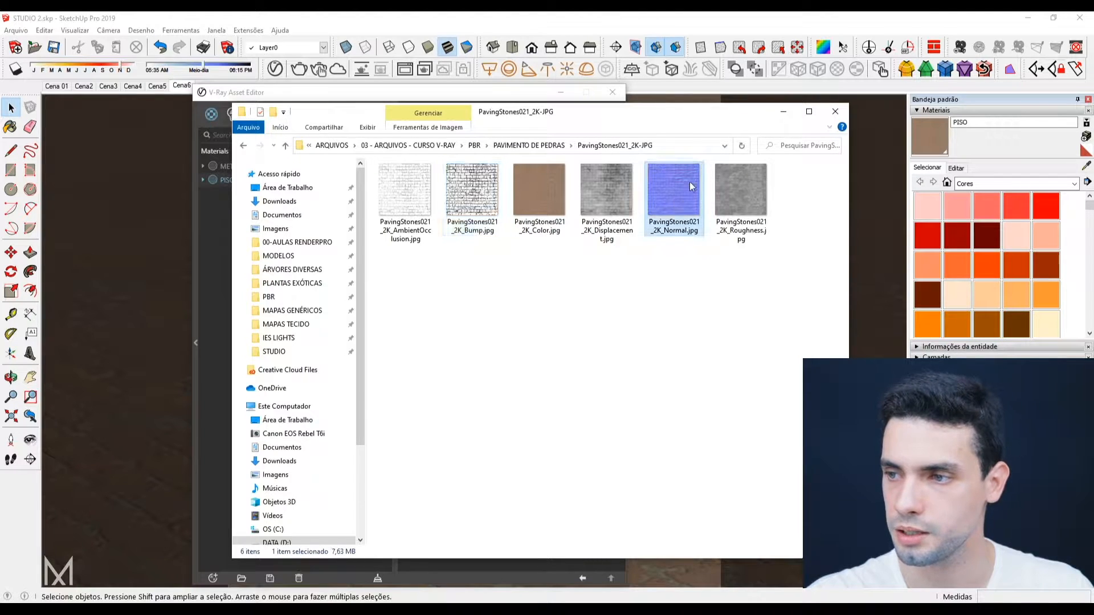
left_click(620, 189)
left_click(649, 208)
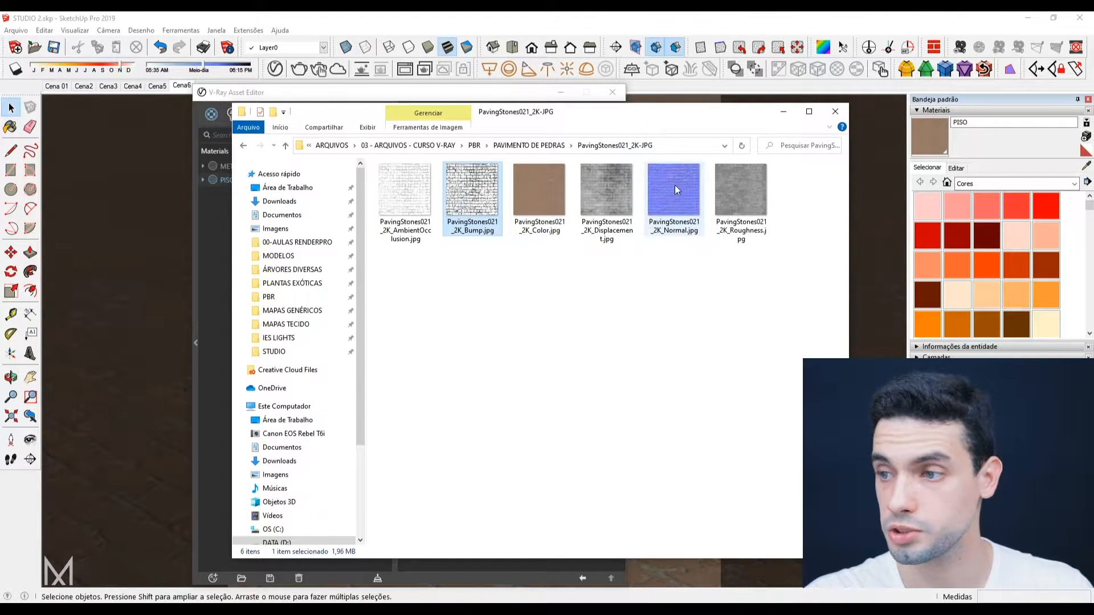
left_click(486, 192)
left_click(679, 188)
left_click(476, 190)
Load PavingStones021_2K_Bump.jpg from the folder into the PISO material's Bump Map texture slot.
left_click_drag(501, 120, 892, 86)
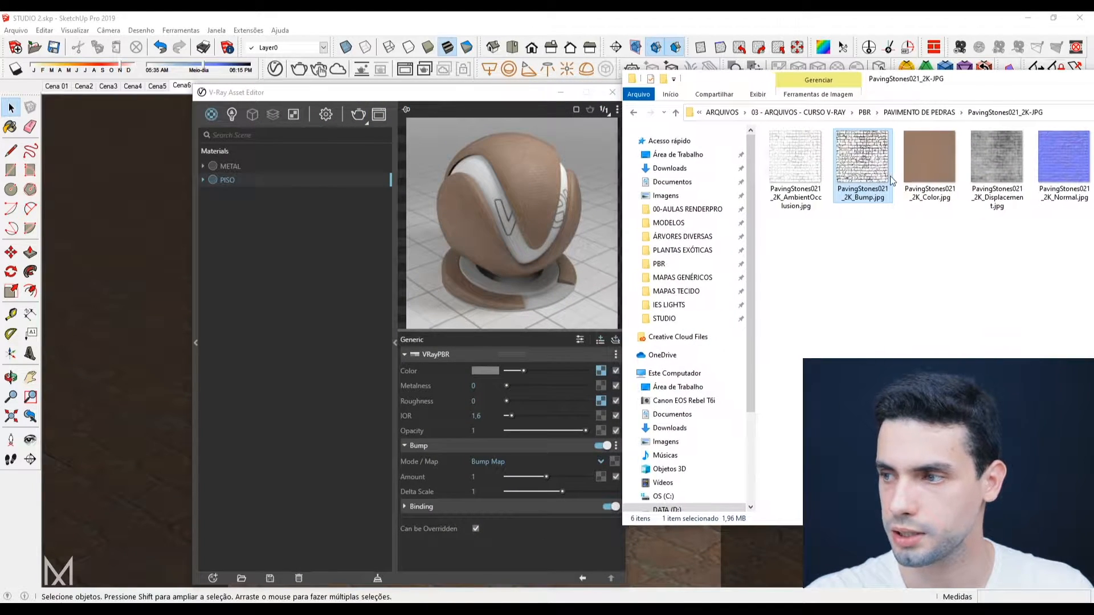
left_click_drag(863, 165, 614, 460)
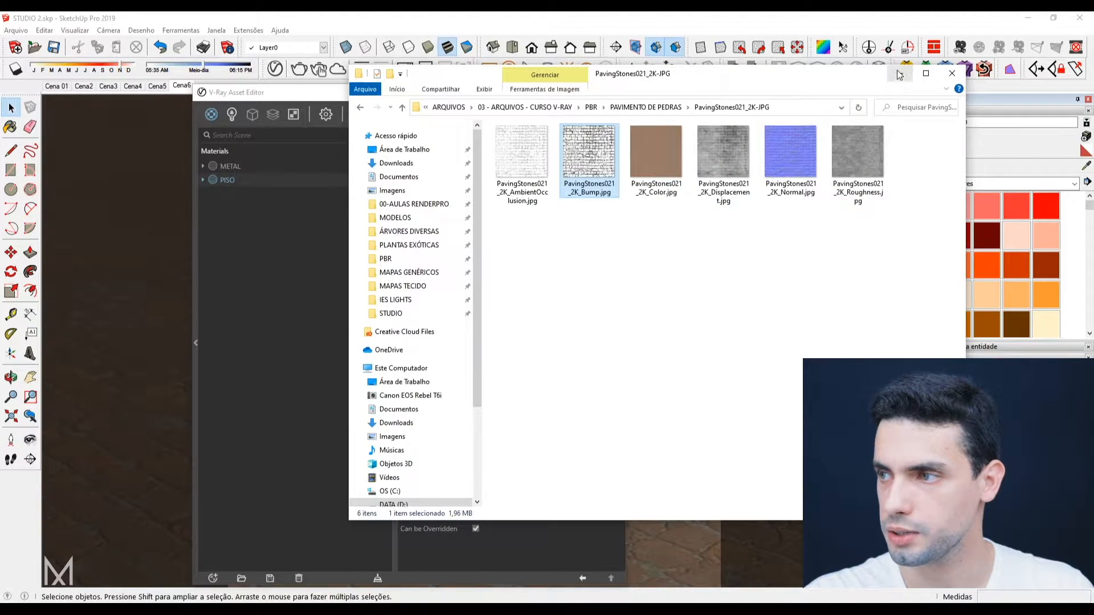
left_click(899, 74)
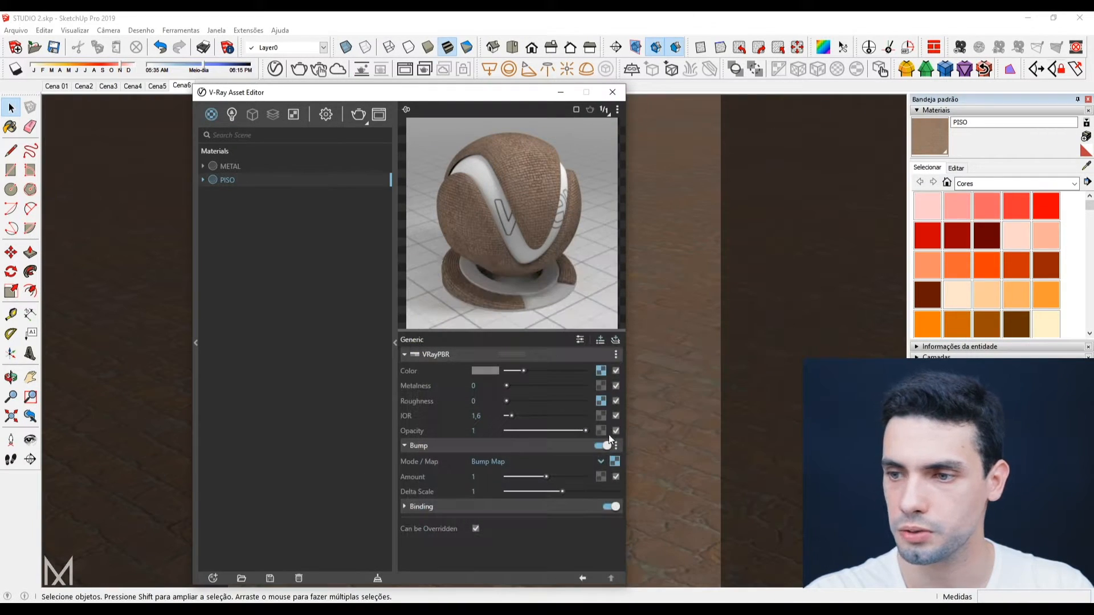
Render the scene again with the bump map and save the new render to the history.
left_click(299, 69)
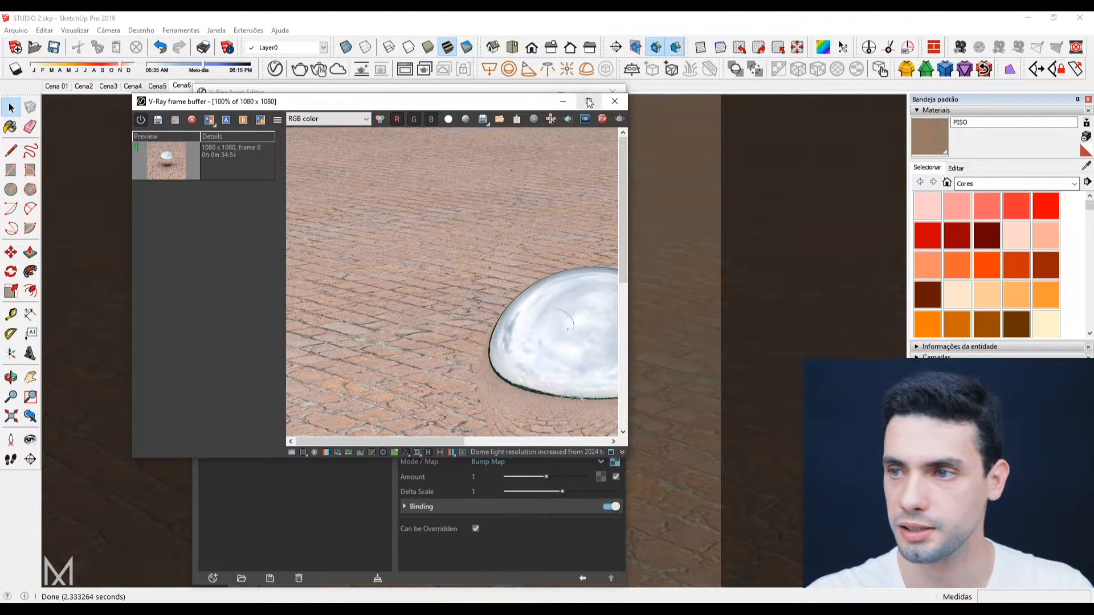
left_click(589, 100)
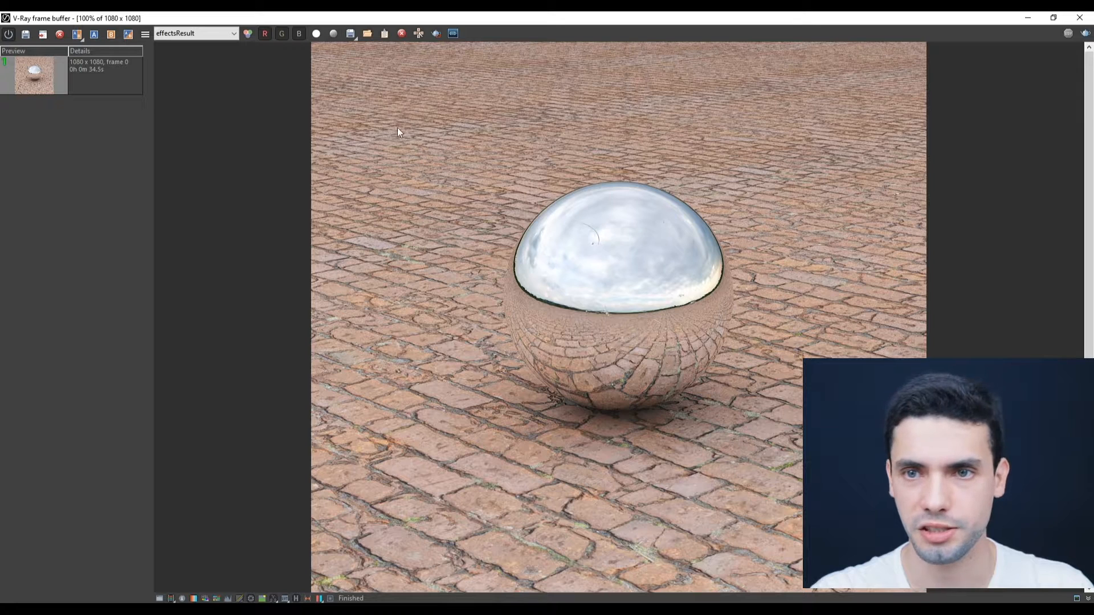
left_click(25, 33)
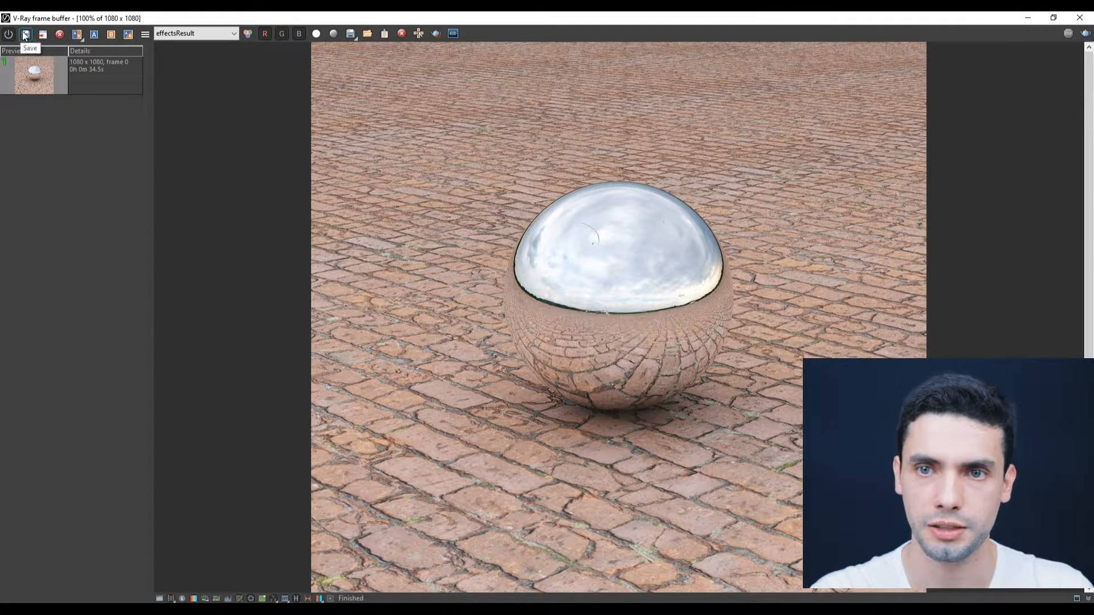
Compare the renders by setting the earlier one as image A, shifting the comparison divider across the floor and examining the stone joints at 200%.
left_click(87, 70)
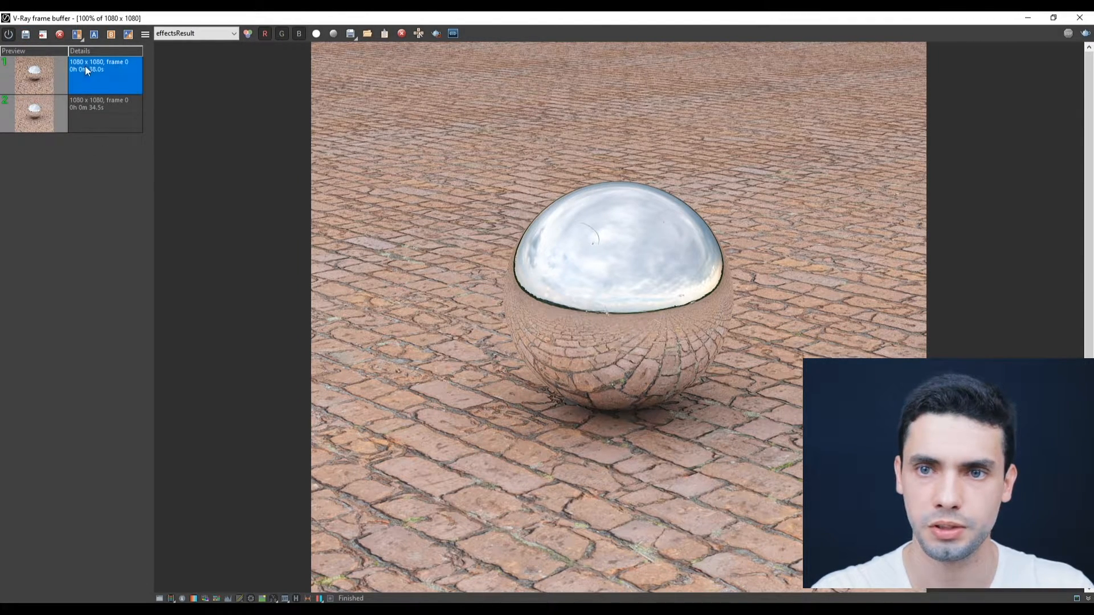
left_click(85, 122)
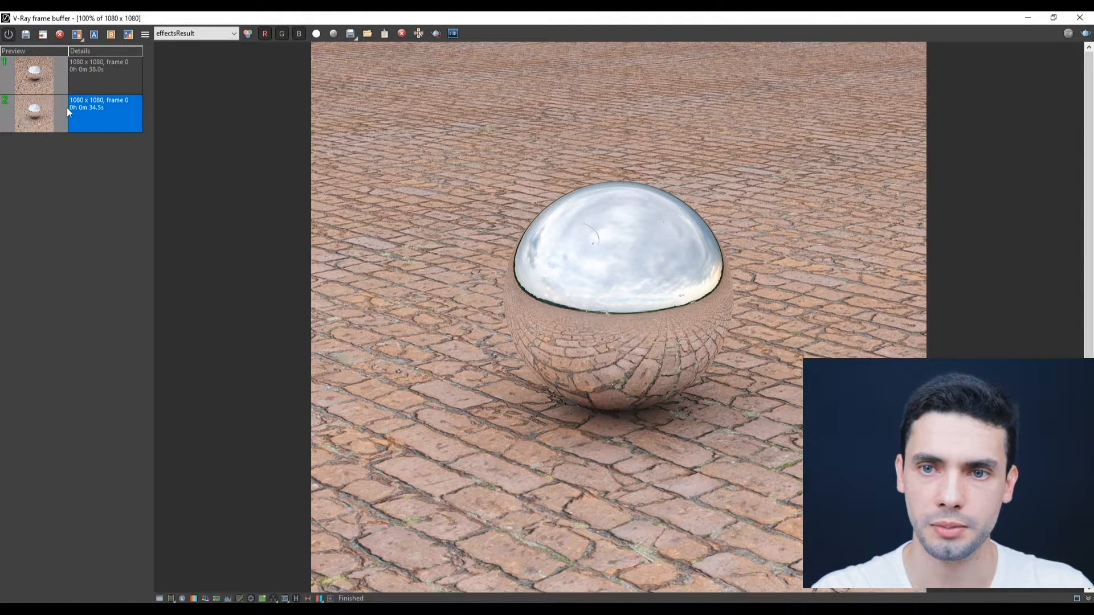
left_click(95, 35)
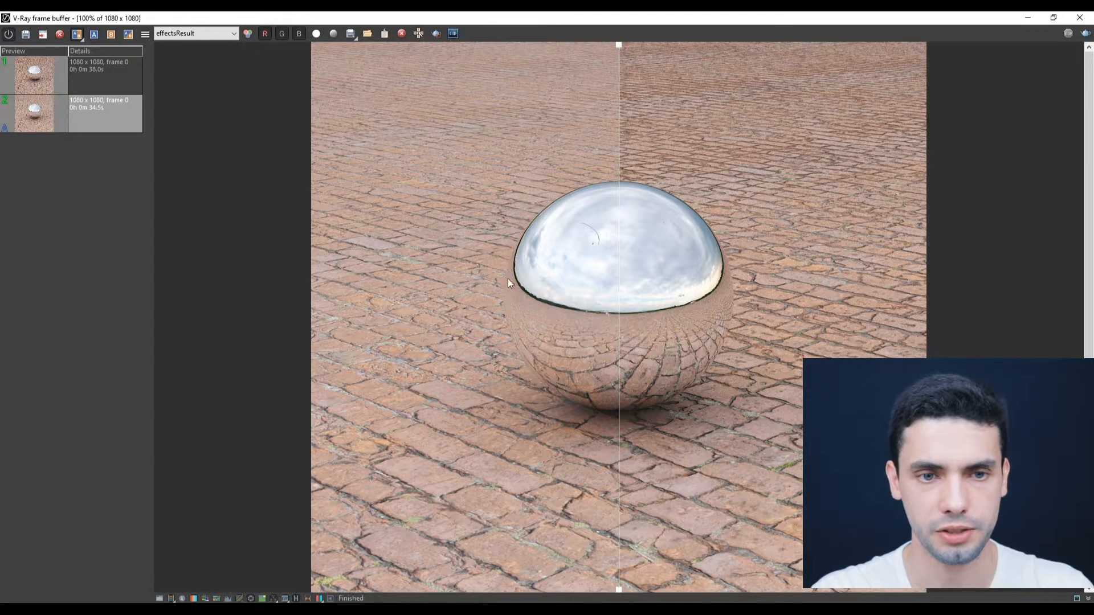
left_click_drag(618, 142, 396, 203)
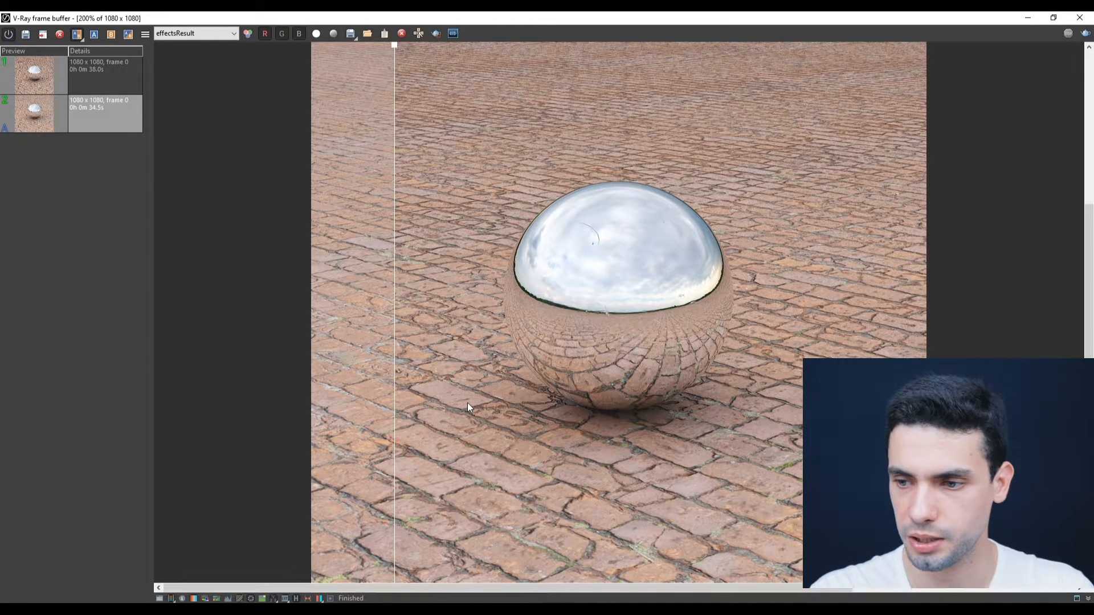
scroll(467, 404, "up", 1)
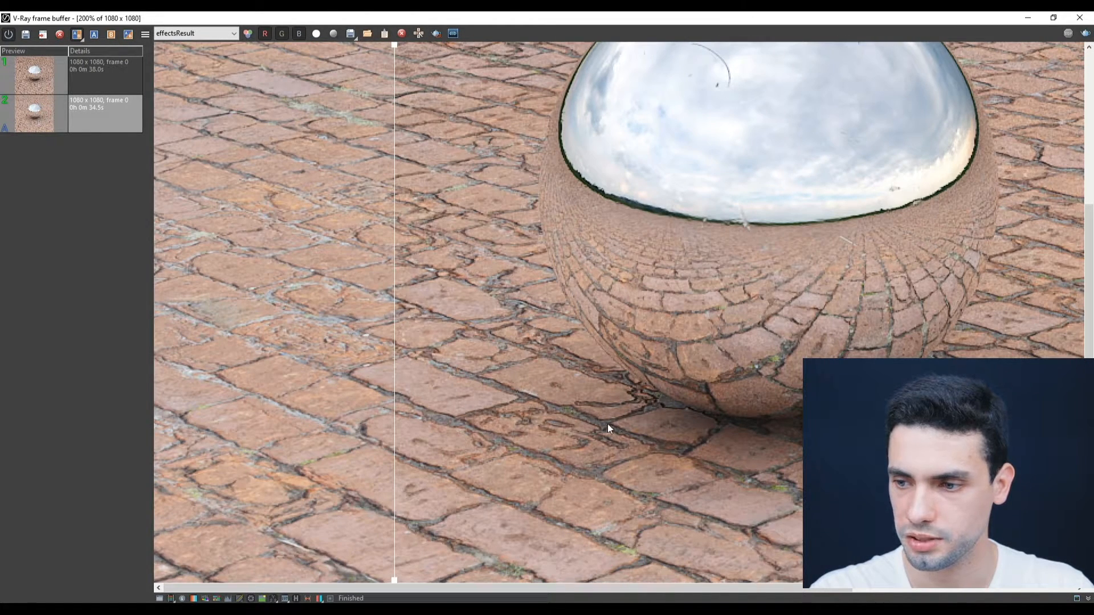
Compare the renders with and without the bump map by shifting the divider across the paving around the sphere.
left_click_drag(396, 406, 525, 388)
double_click(477, 323)
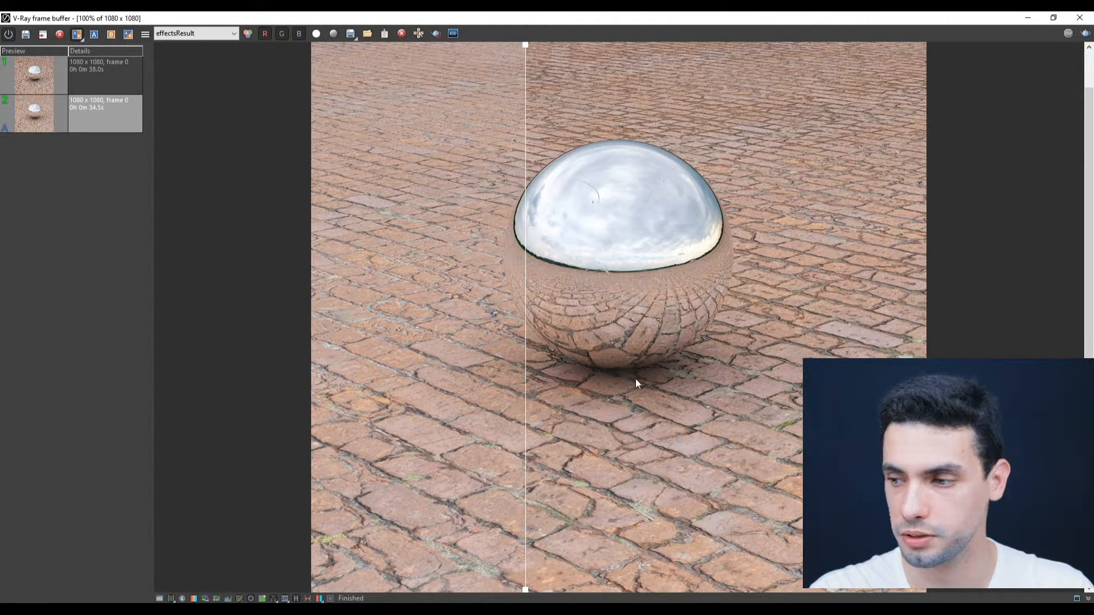
left_click_drag(526, 410, 377, 388)
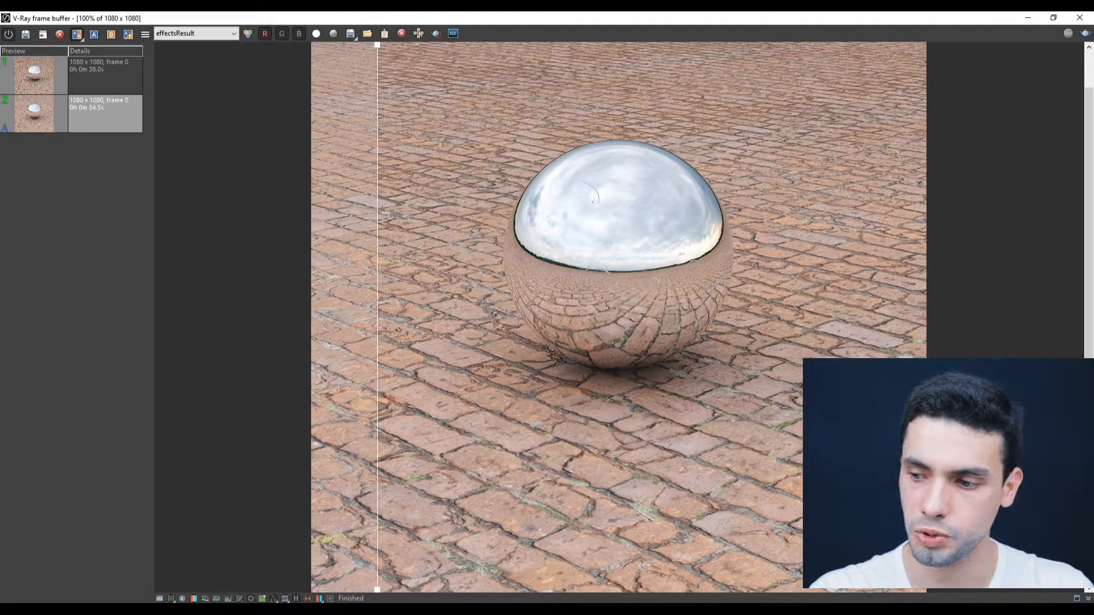
left_click_drag(381, 435, 475, 330)
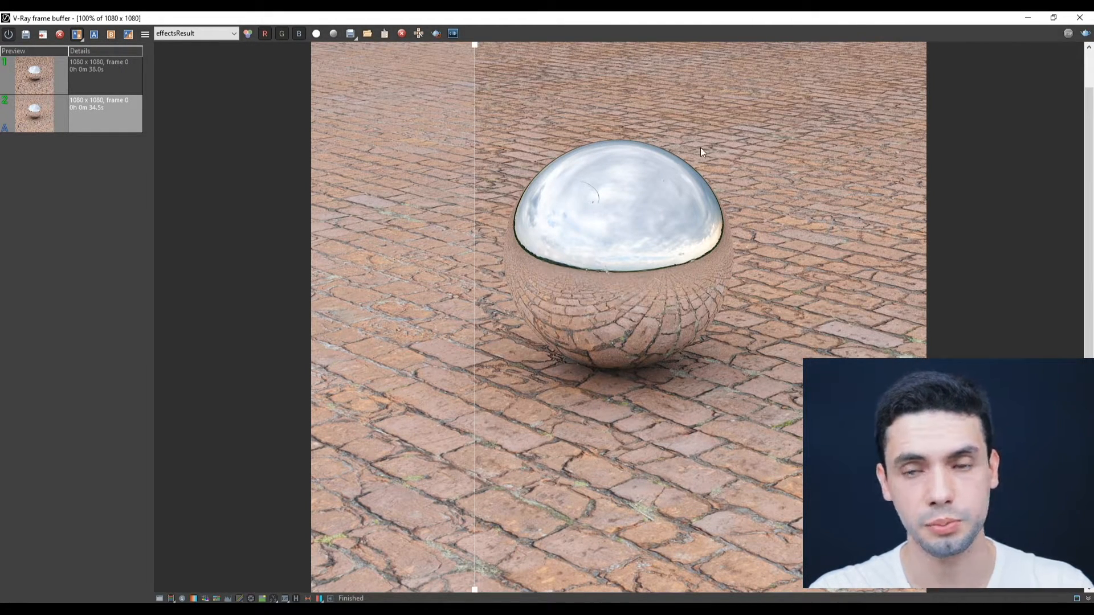
Check the PISO bump map's bitmap, and compare the two floor renders again by moving the divider across the sphere and paving.
left_click(1028, 18)
left_click(614, 462)
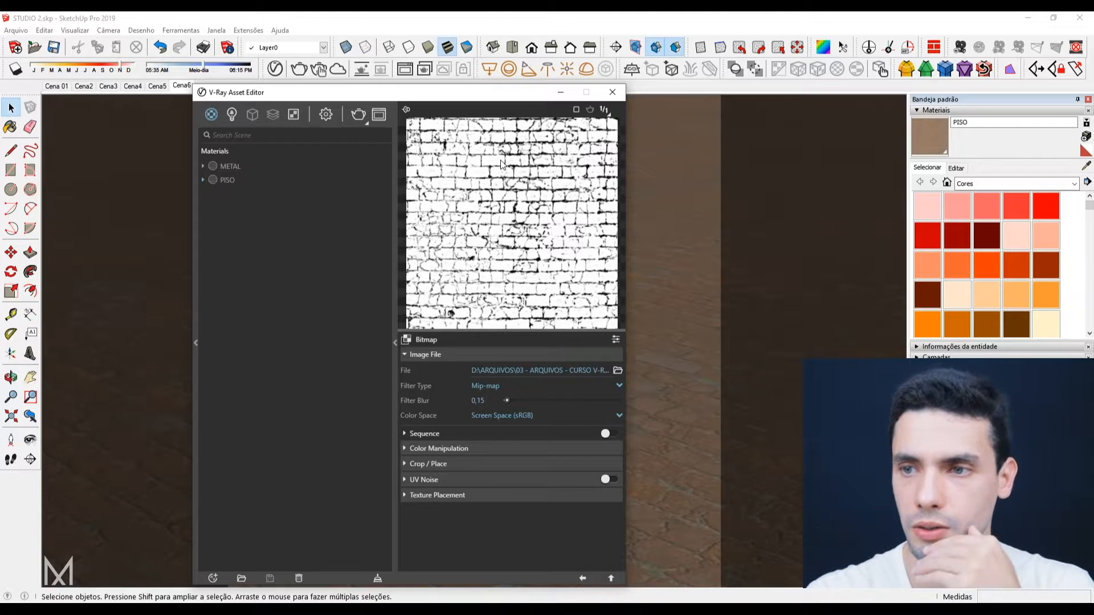
left_click(405, 69)
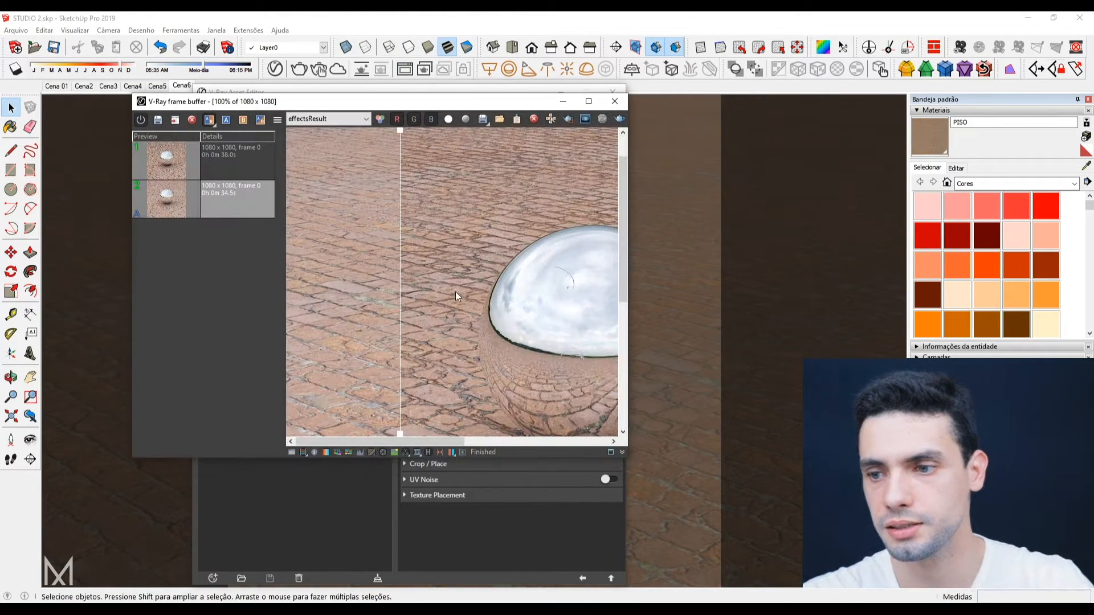
left_click_drag(400, 322, 442, 341)
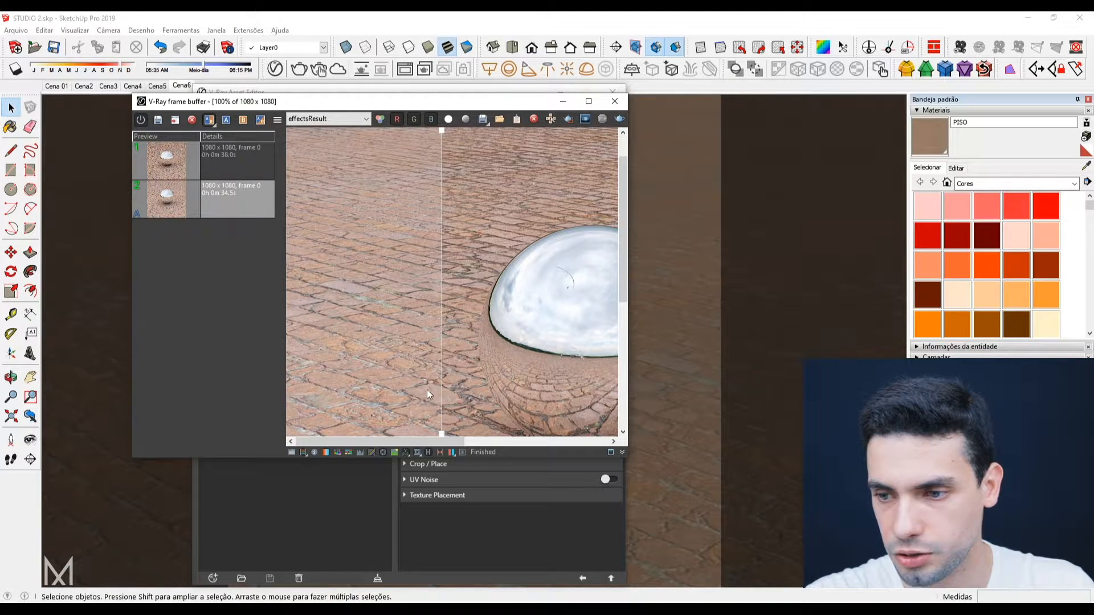
left_click(589, 101)
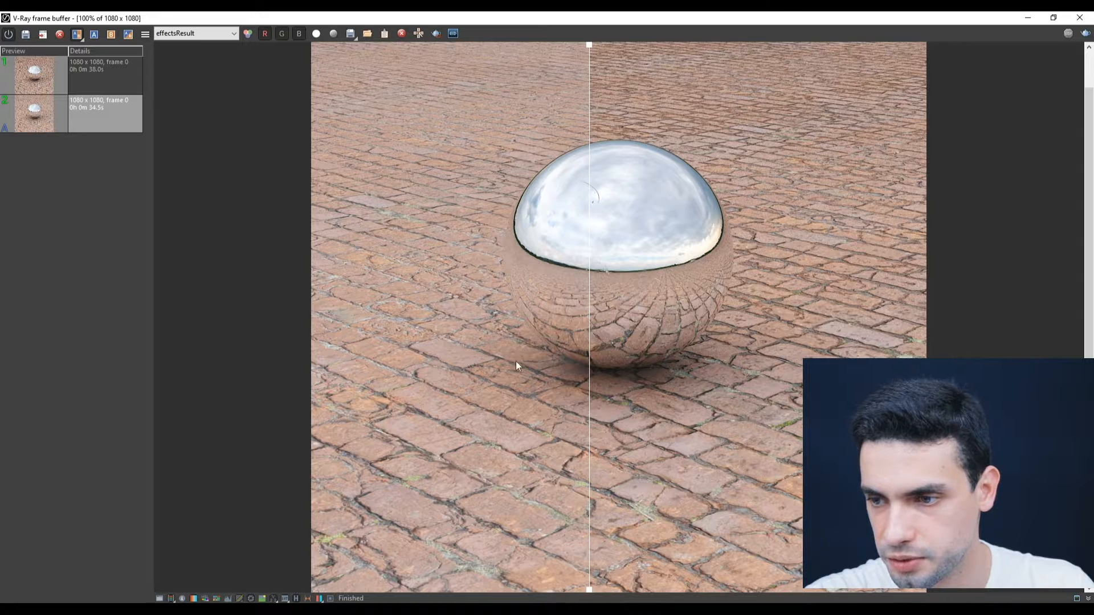
left_click_drag(585, 369, 416, 362)
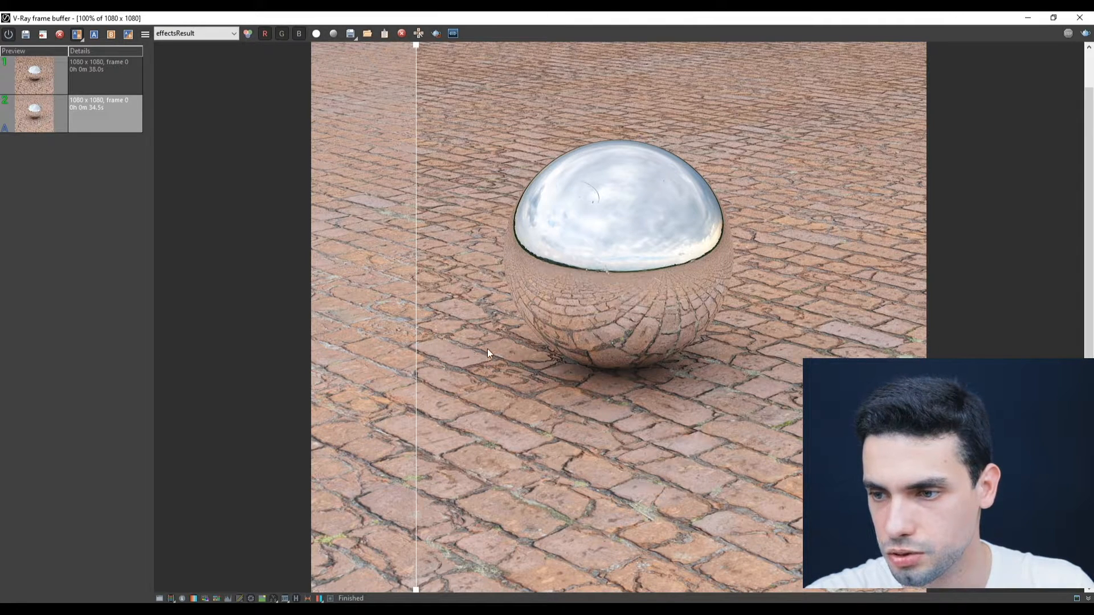
mouse_move(416, 373)
left_mouse_down()
mouse_move(508, 377)
mouse_move(377, 370)
mouse_move(488, 367)
mouse_move(400, 367)
left_mouse_up()
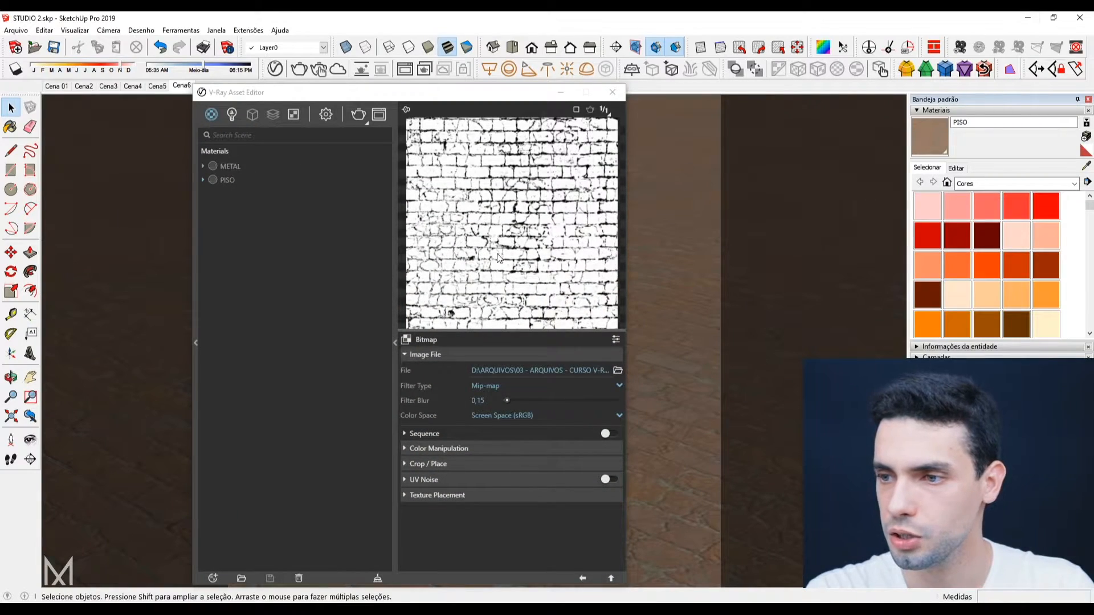
Reopen the frame buffer and compare the foreground stone joints at 100%, finishing with the whole image at 50%.
left_click(405, 69)
double_click(397, 382)
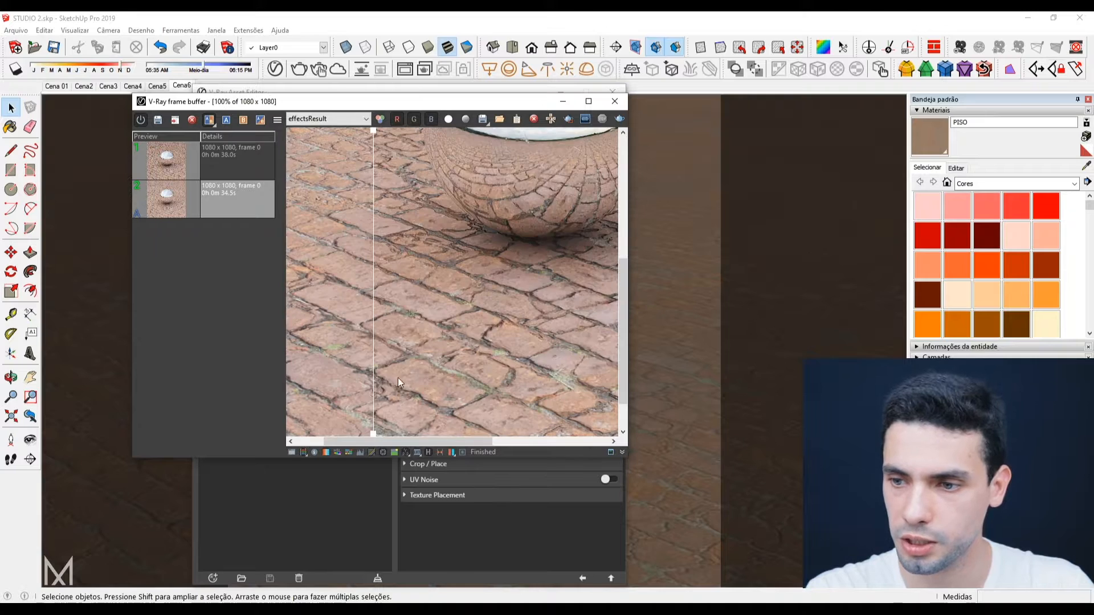
mouse_move(374, 317)
left_mouse_down()
mouse_move(540, 298)
mouse_move(463, 310)
mouse_move(355, 307)
left_mouse_up()
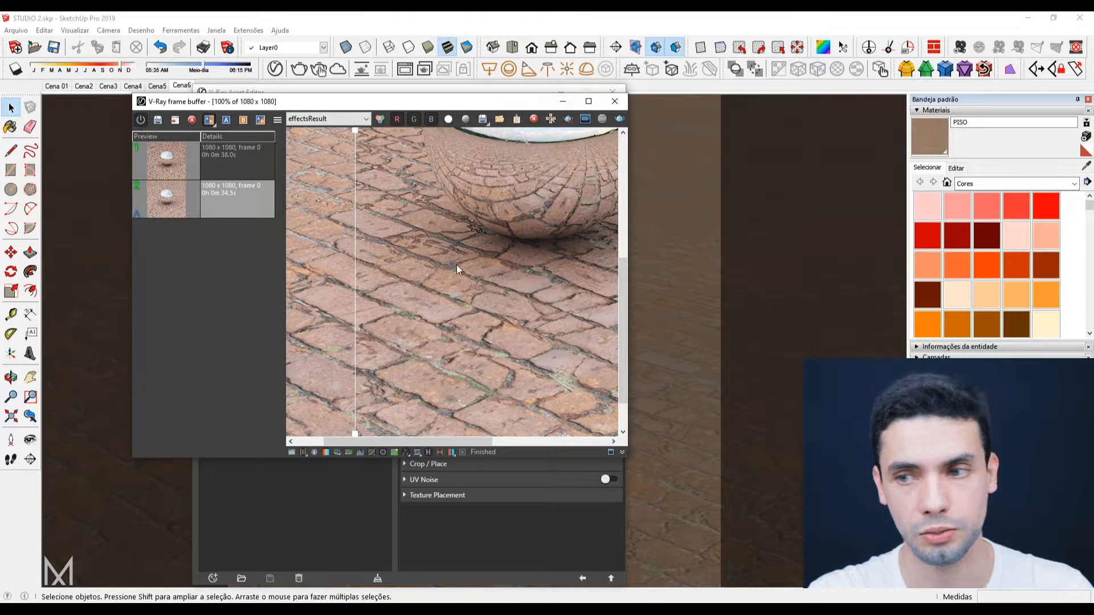
scroll(443, 234, "down", 2)
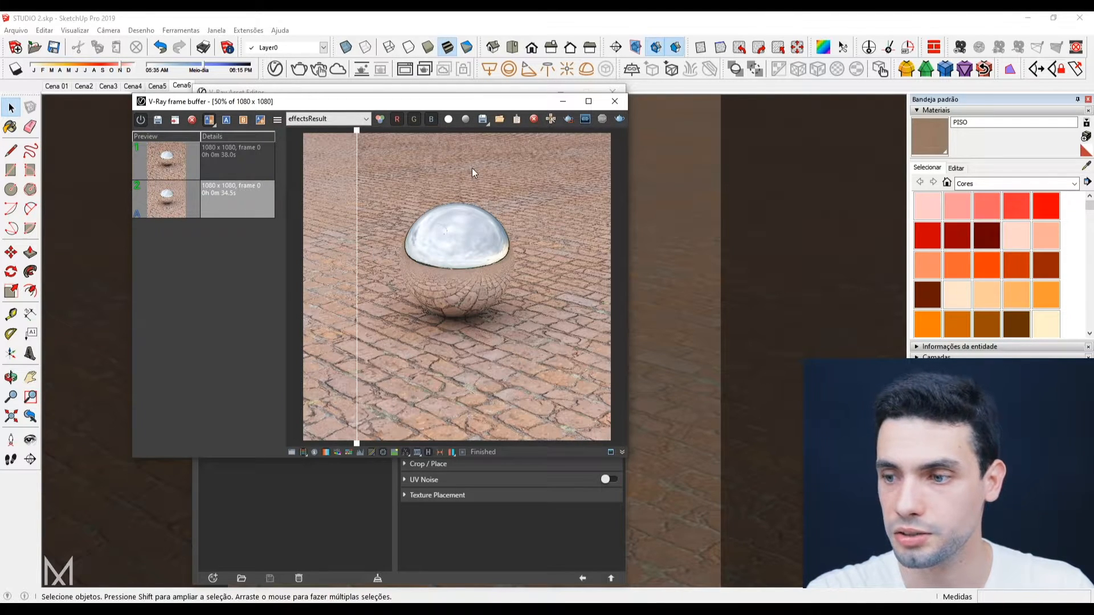
Switch to File Explorer to examine the Normal map in the PavingStones021_2K-JPG folder, and return to the frame buffer.
left_click(526, 607)
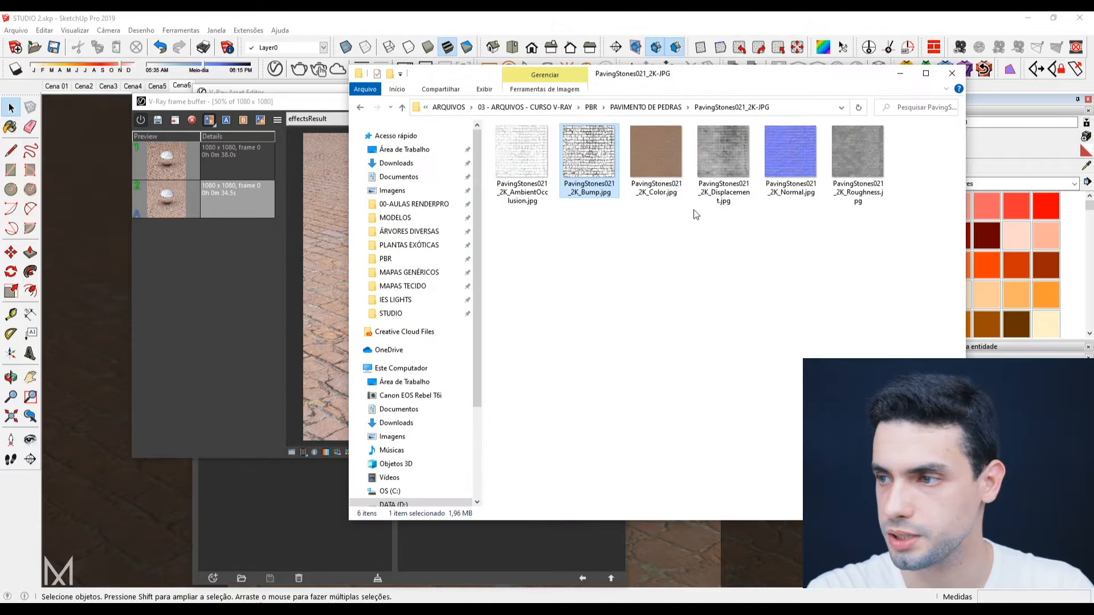
mouse_move(784, 142)
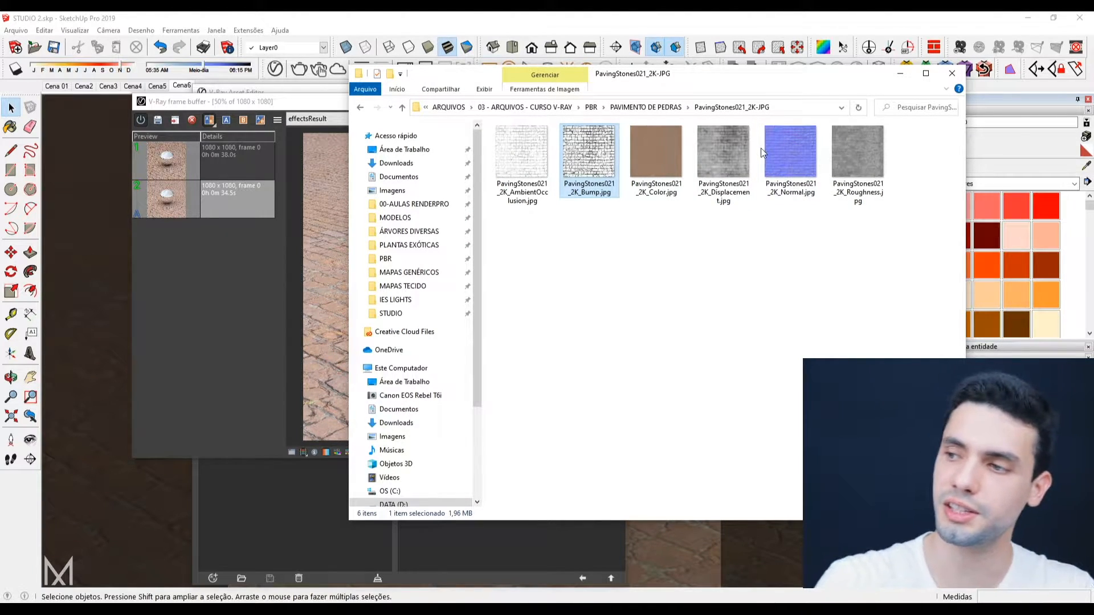
left_click(269, 101)
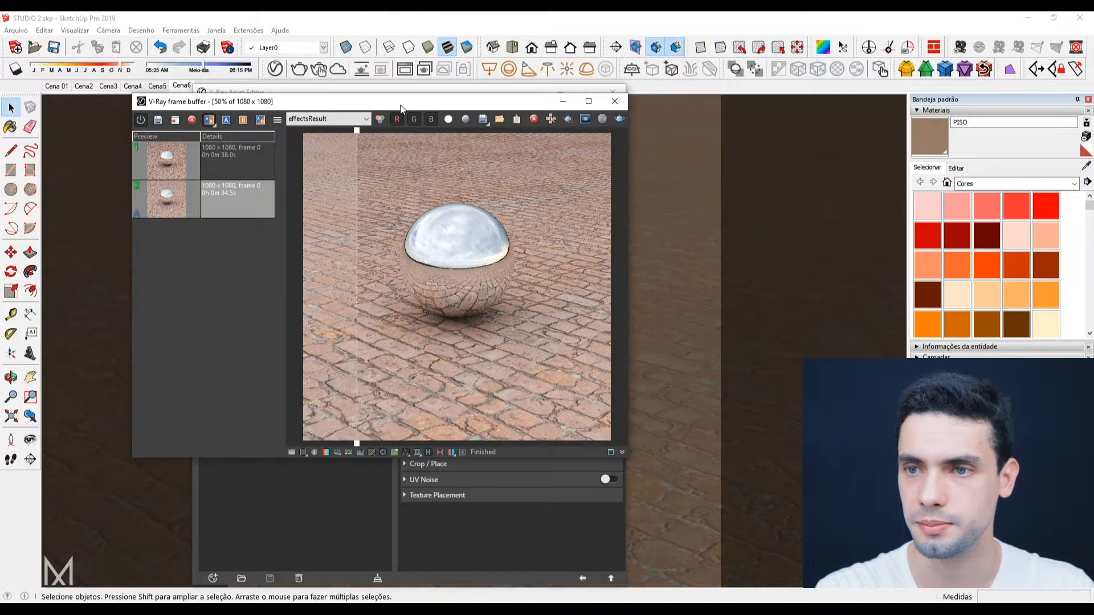
Turn off the render comparison and set the PISO material's bump mode to Normal Map.
left_click(209, 119)
left_click(563, 102)
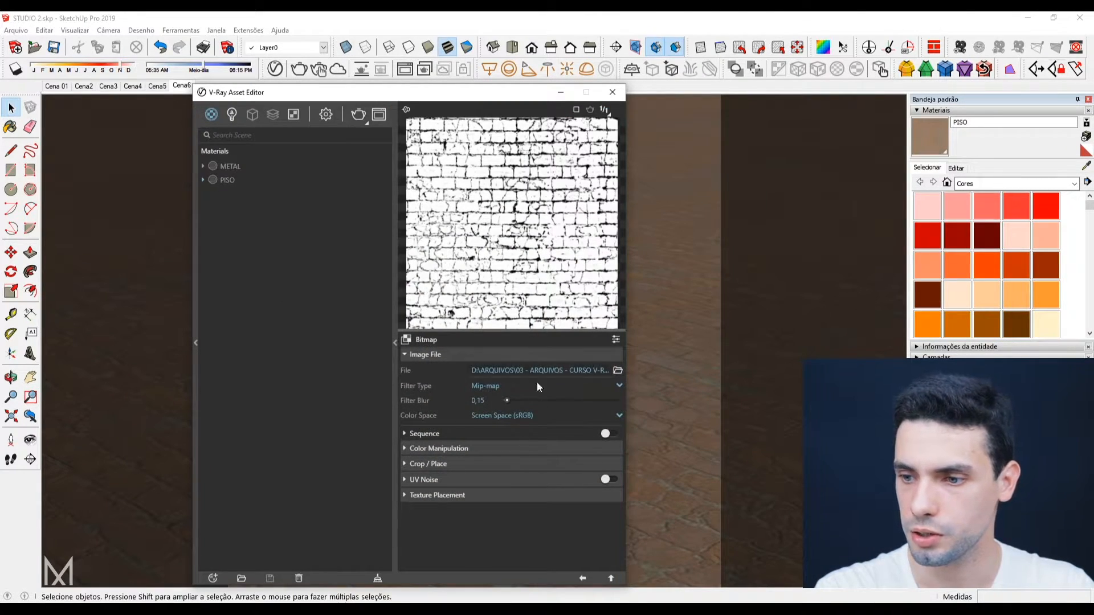
left_click(582, 578)
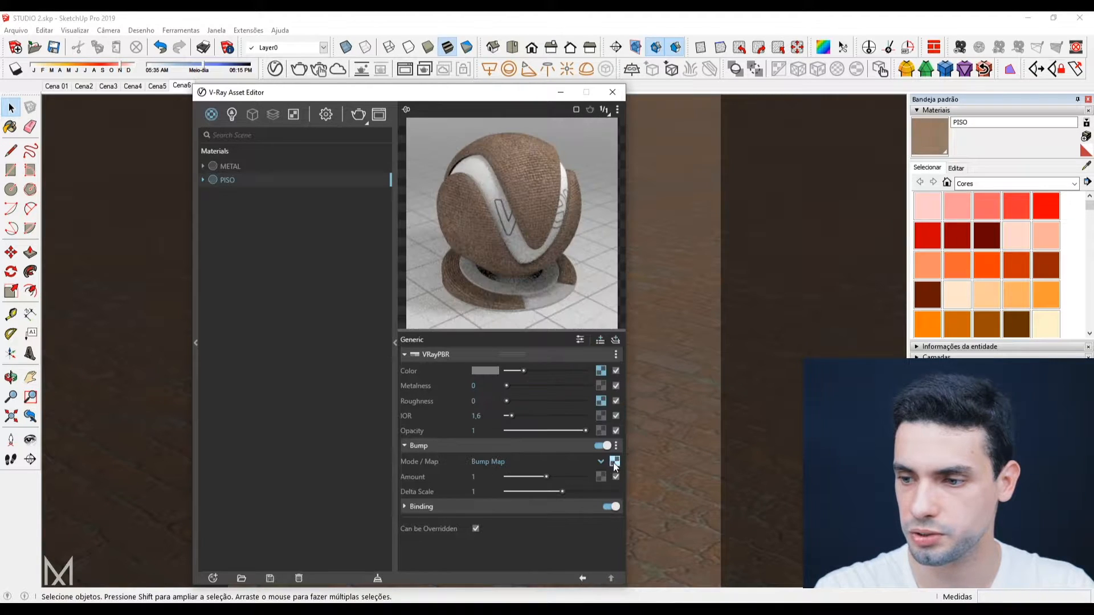
left_click(475, 476)
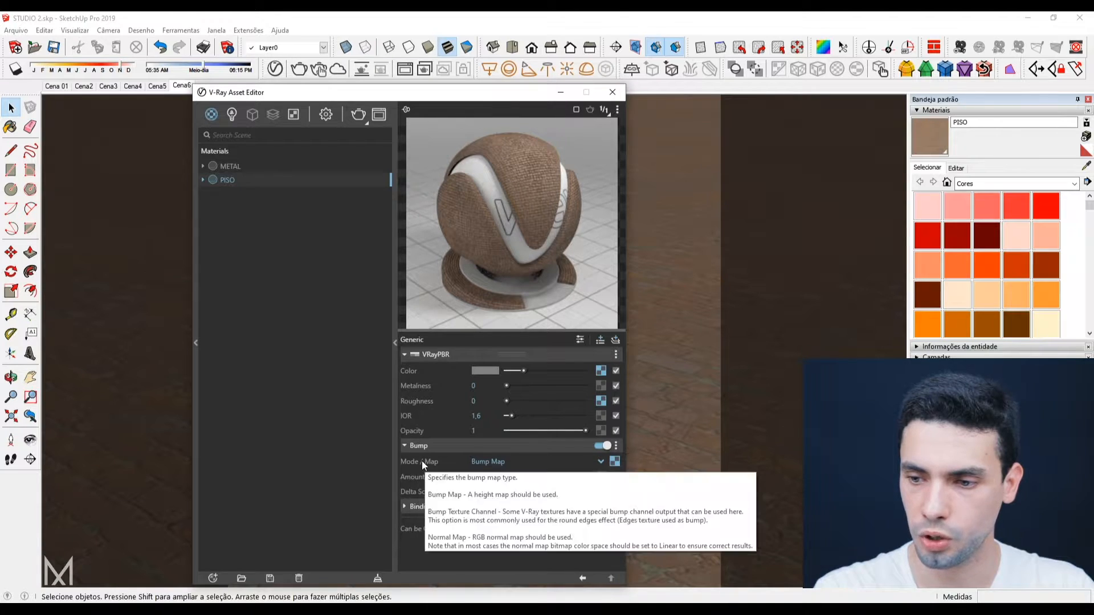
left_click(484, 463)
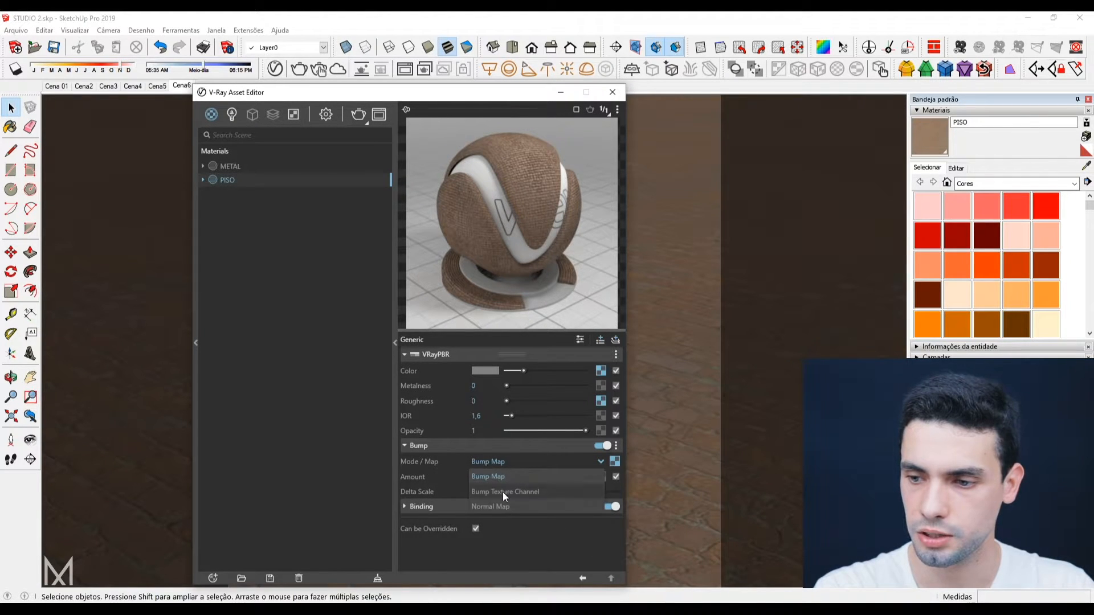
left_click(489, 506)
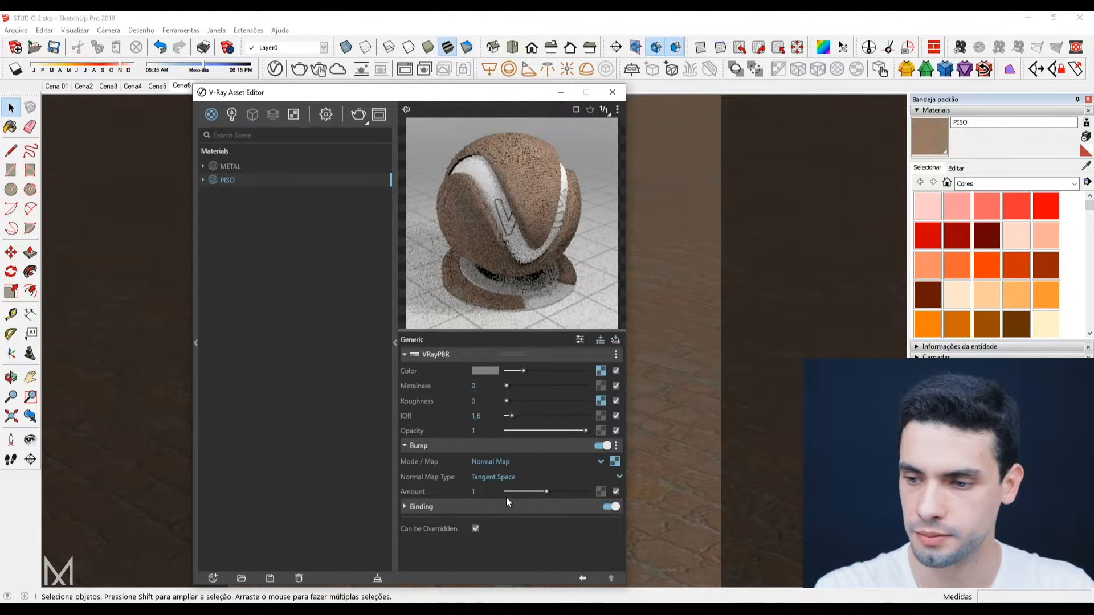
Load PavingStones021_2K_Normal.jpg from the File Explorer folder into the PISO material's Normal Map texture slot.
key("alt+Tab")
left_click_drag(808, 77, 1012, 41)
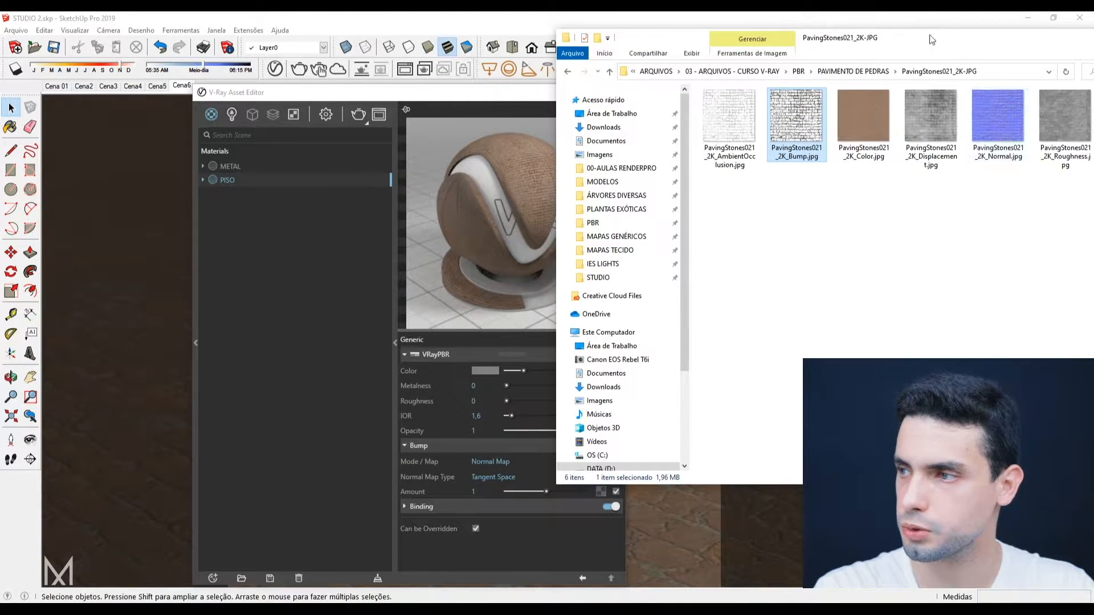
left_click_drag(929, 43, 998, 43)
left_click_drag(1065, 114, 616, 464)
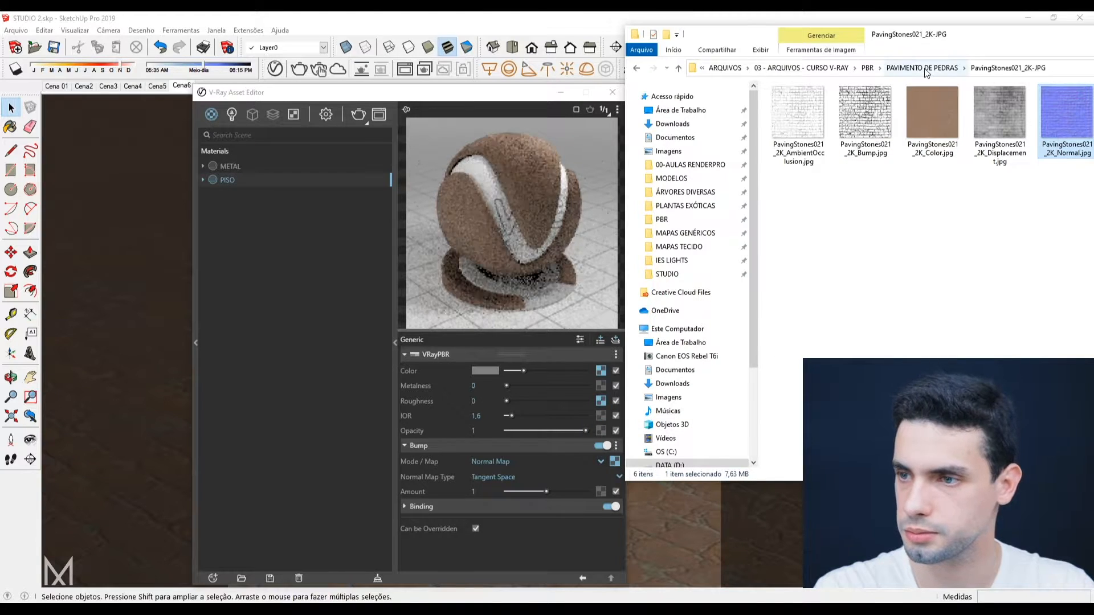
left_click_drag(981, 43, 902, 43)
left_click(936, 46)
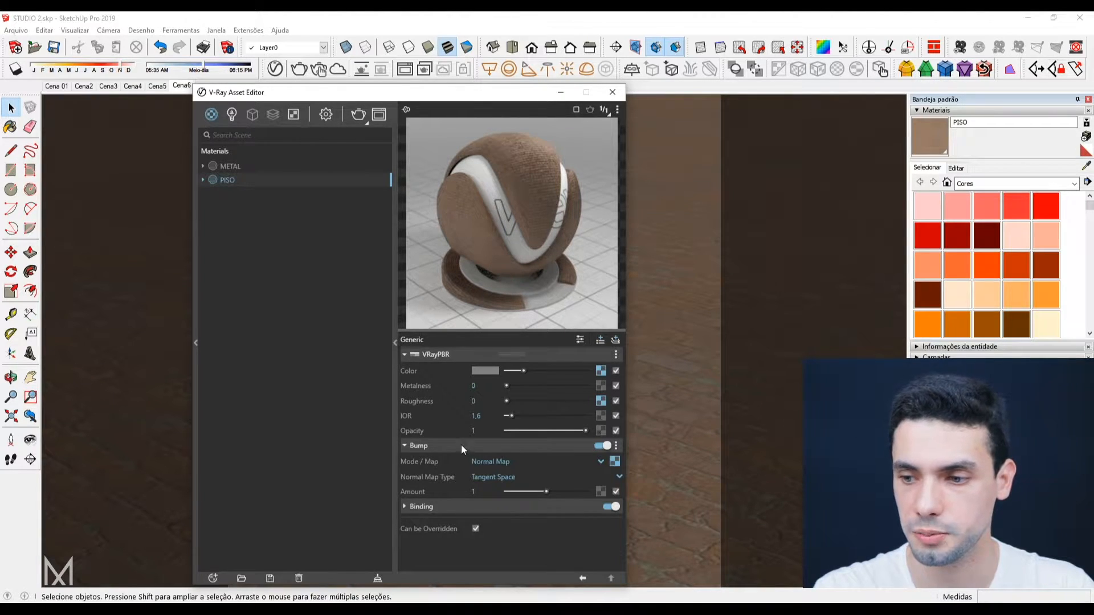
Set the normal map bitmap's color space to Rendering Space (Linear) and return to the PISO material settings.
left_click(615, 461)
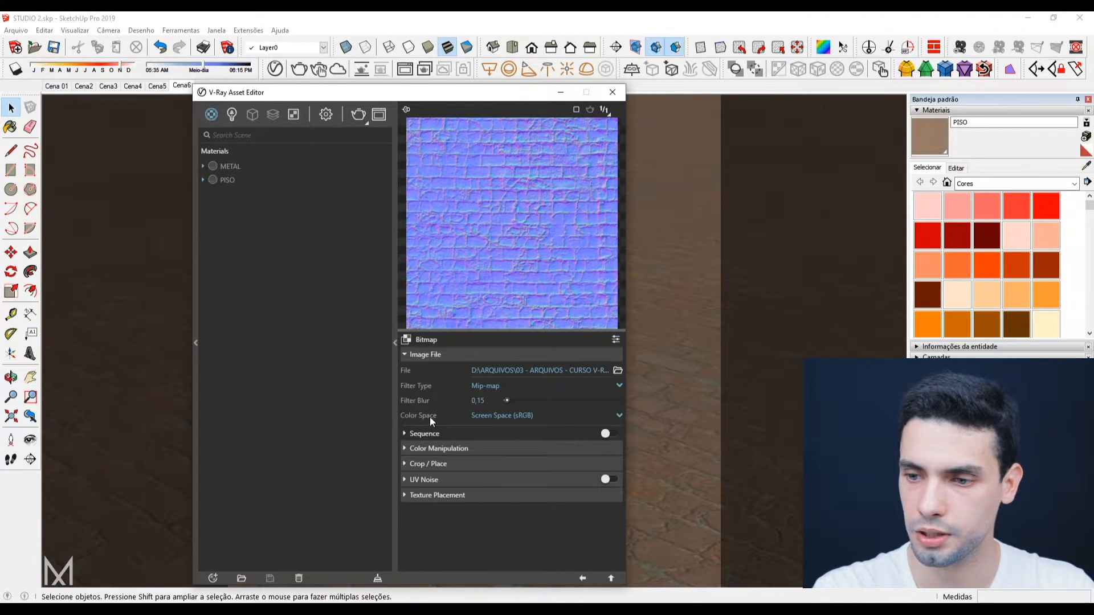
left_click(500, 416)
left_click(515, 445)
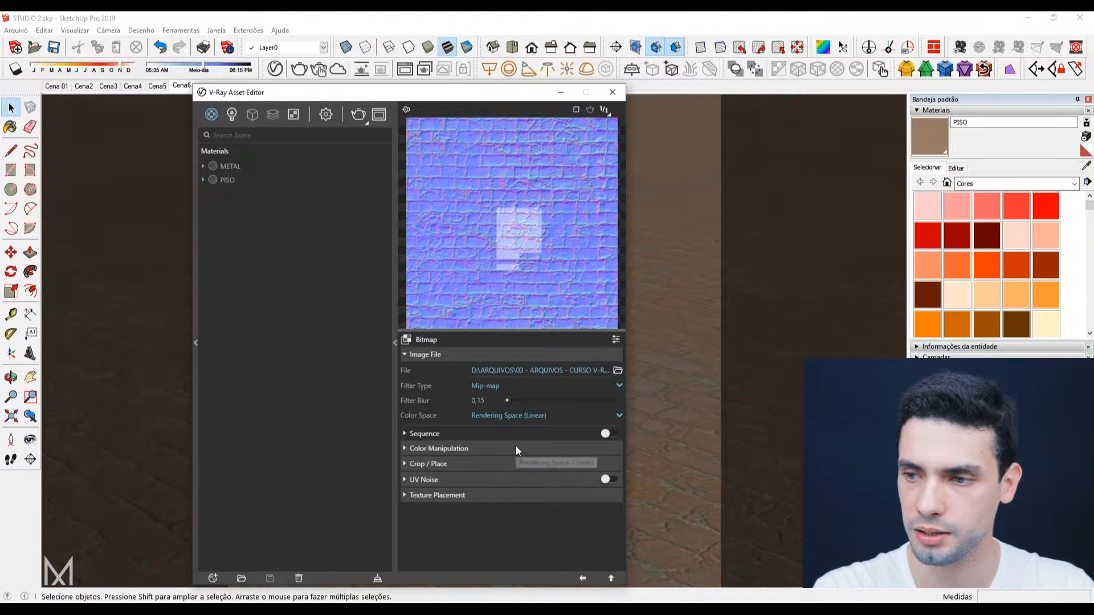
left_click(583, 578)
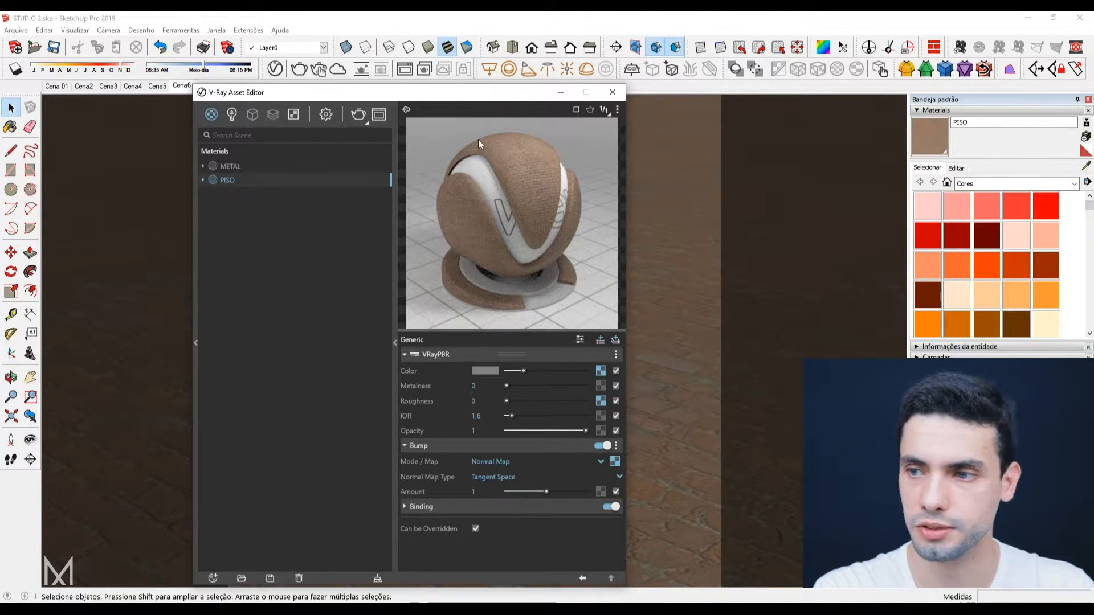
Render the scene with the normal map, enlarge the frame buffer and save the new render to the history.
left_click(299, 69)
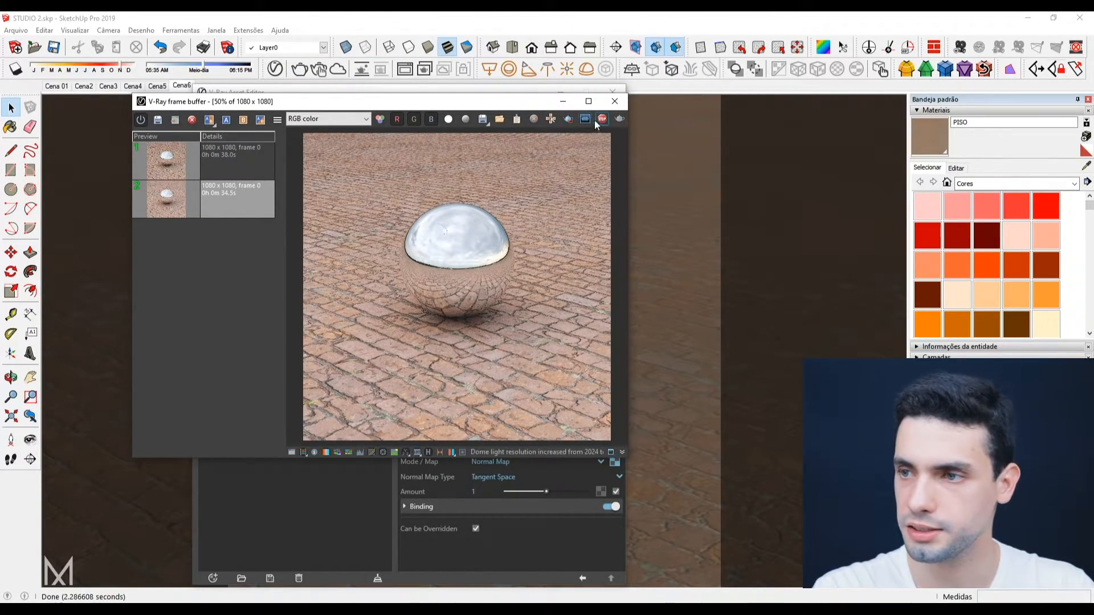
left_click(588, 102)
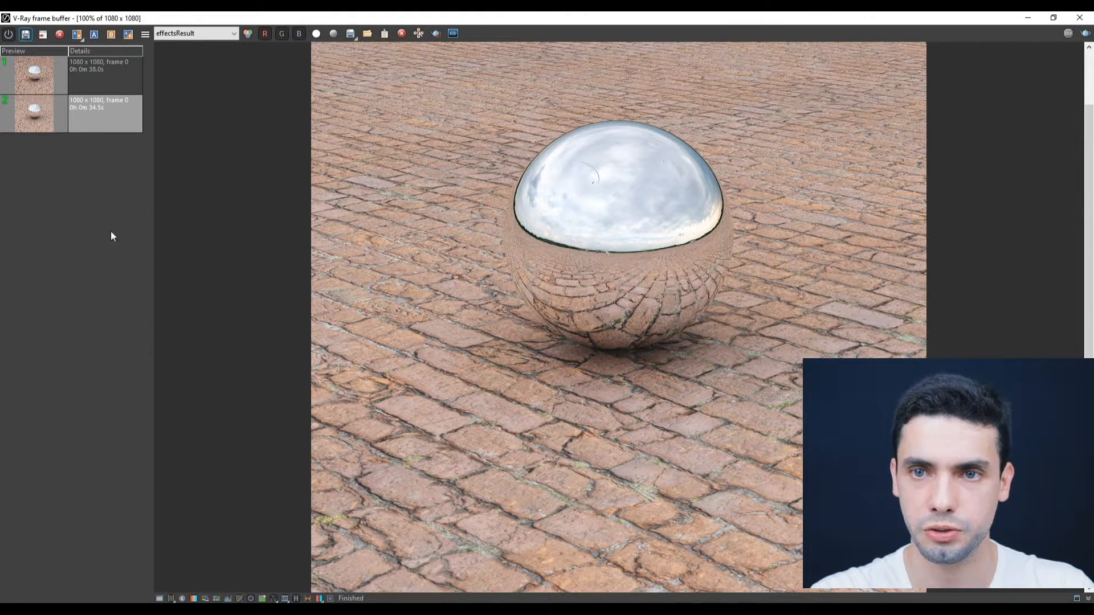
Set the oldest history render as image A and compare it with the normal-map render across the floor at 100% and 200%.
left_click(104, 150)
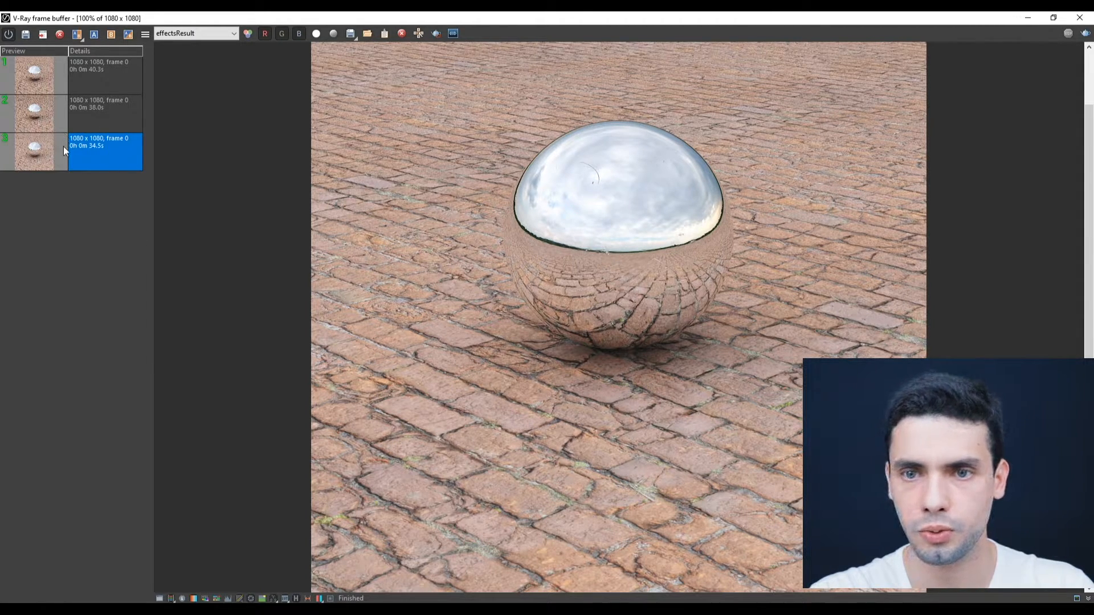
left_click(94, 34)
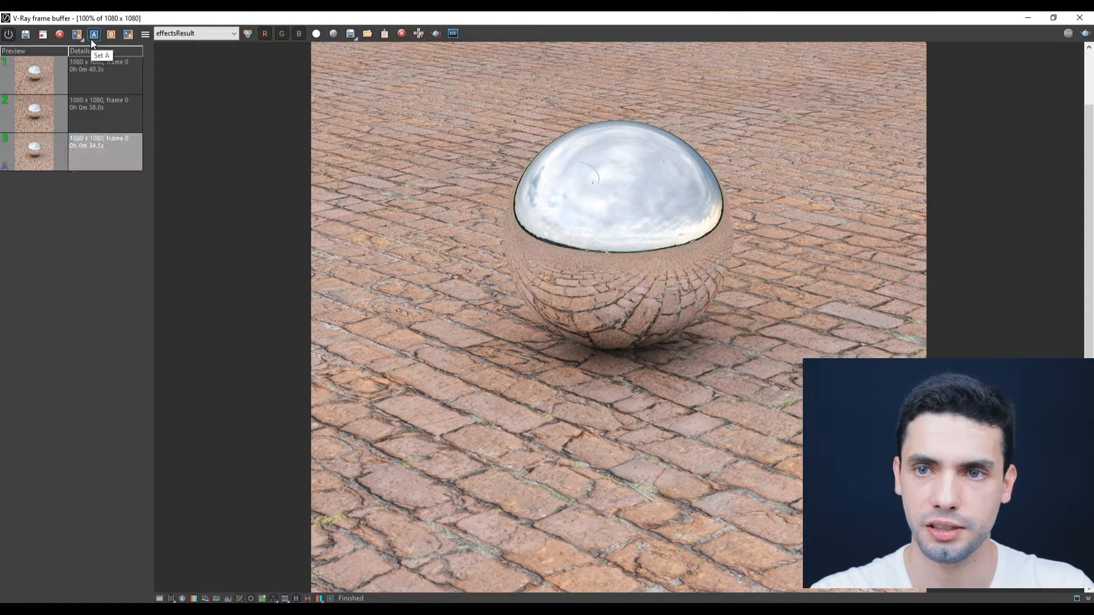
left_click_drag(359, 382, 734, 378)
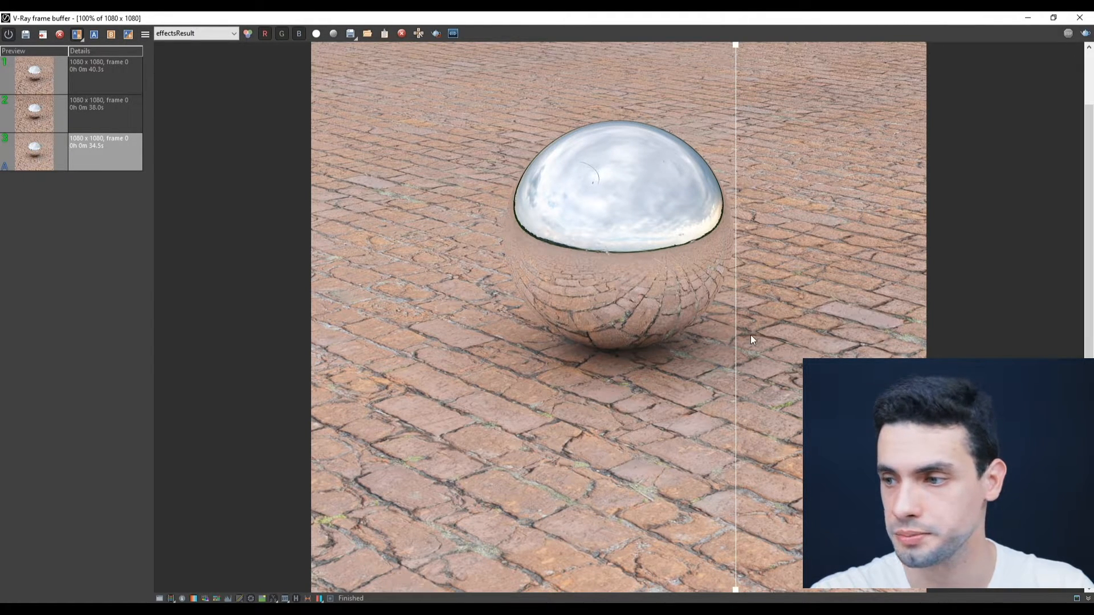
left_click_drag(733, 361, 312, 362)
left_click_drag(313, 311, 388, 324)
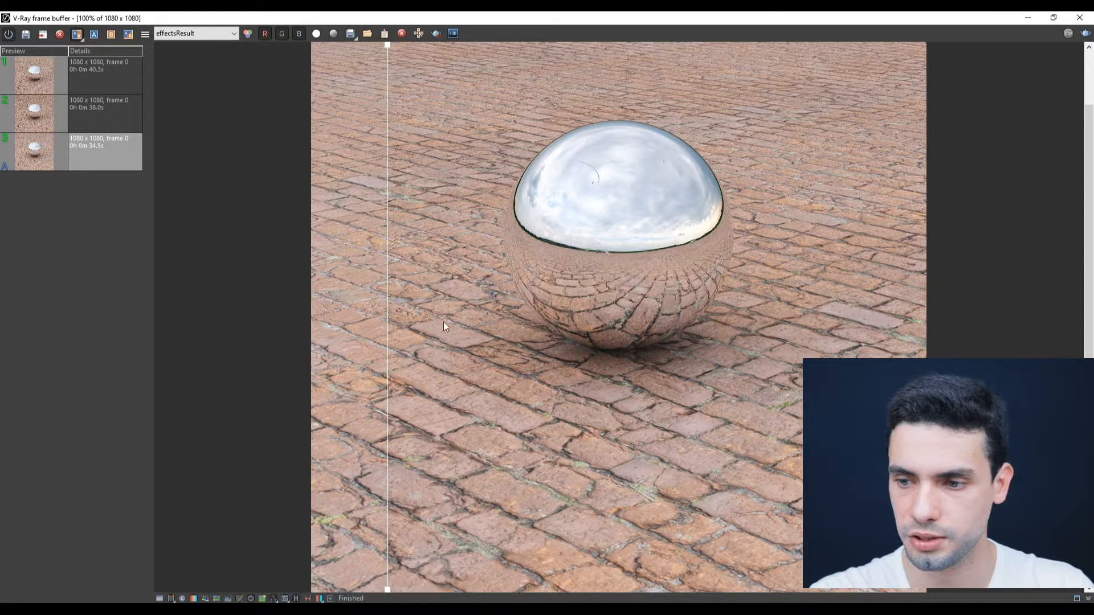
scroll(442, 330, "up", 2)
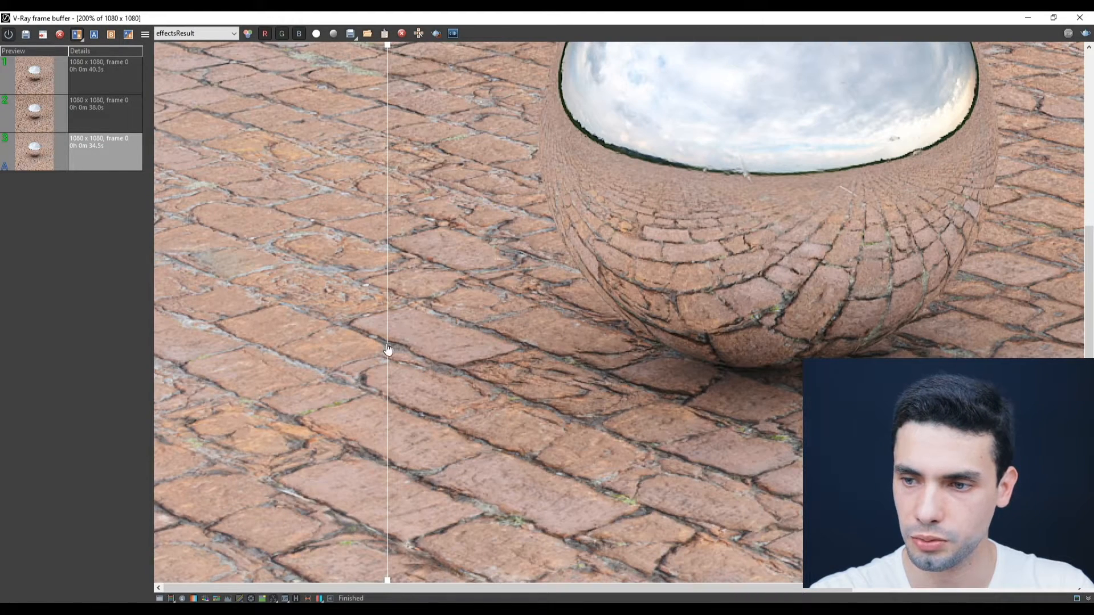
left_click_drag(387, 348, 301, 353)
scroll(486, 322, "down", 2)
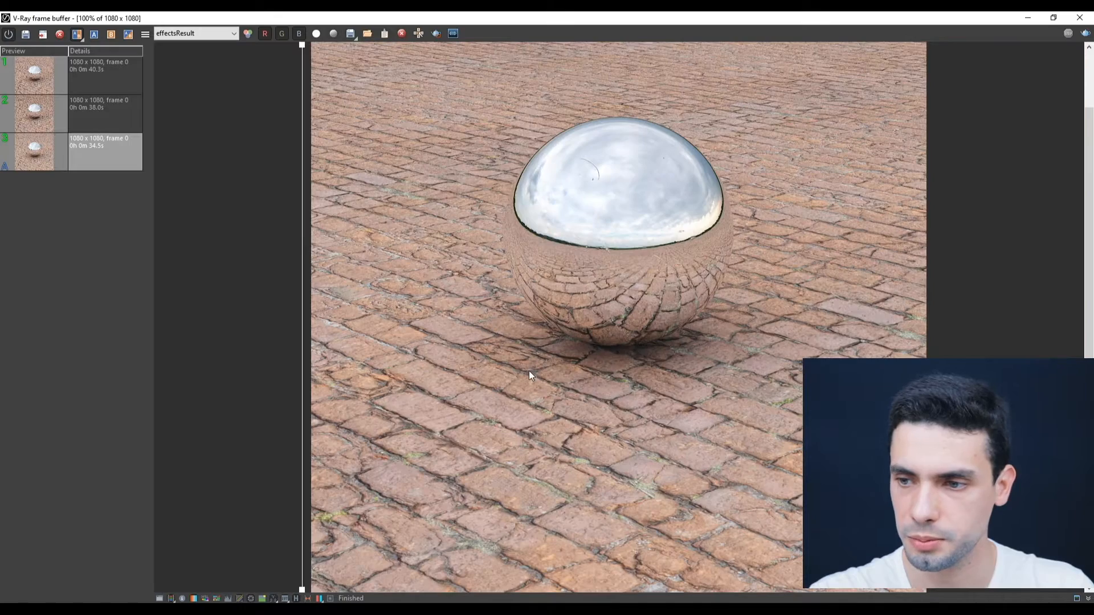
scroll(477, 357, "up", 1)
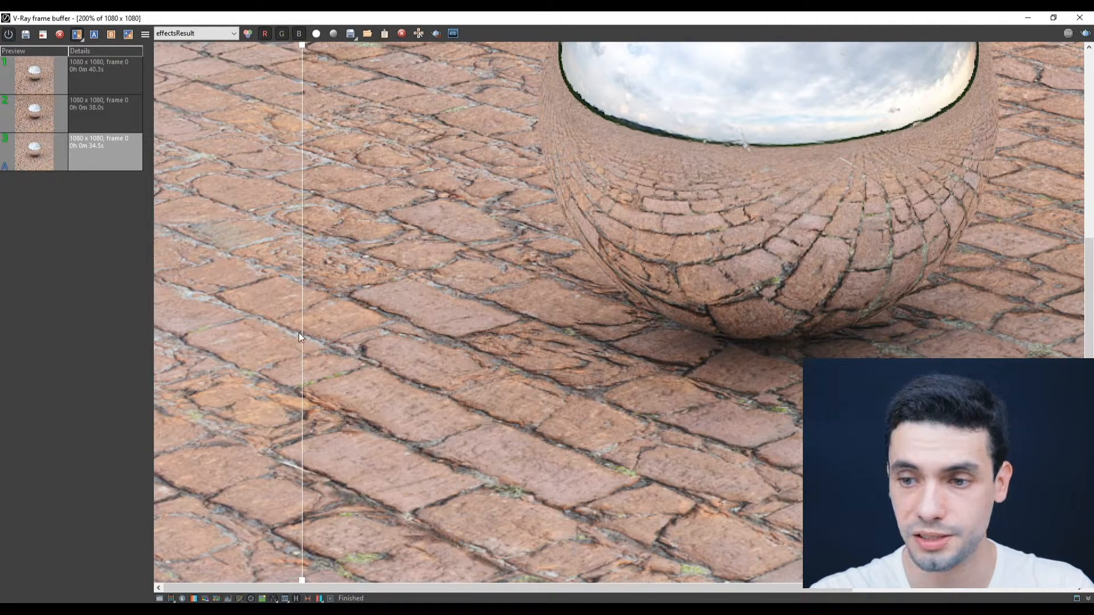
Set the second history render as image A and compare it with the newest render across the floor at 200% and 100%.
left_click_drag(301, 332, 422, 339)
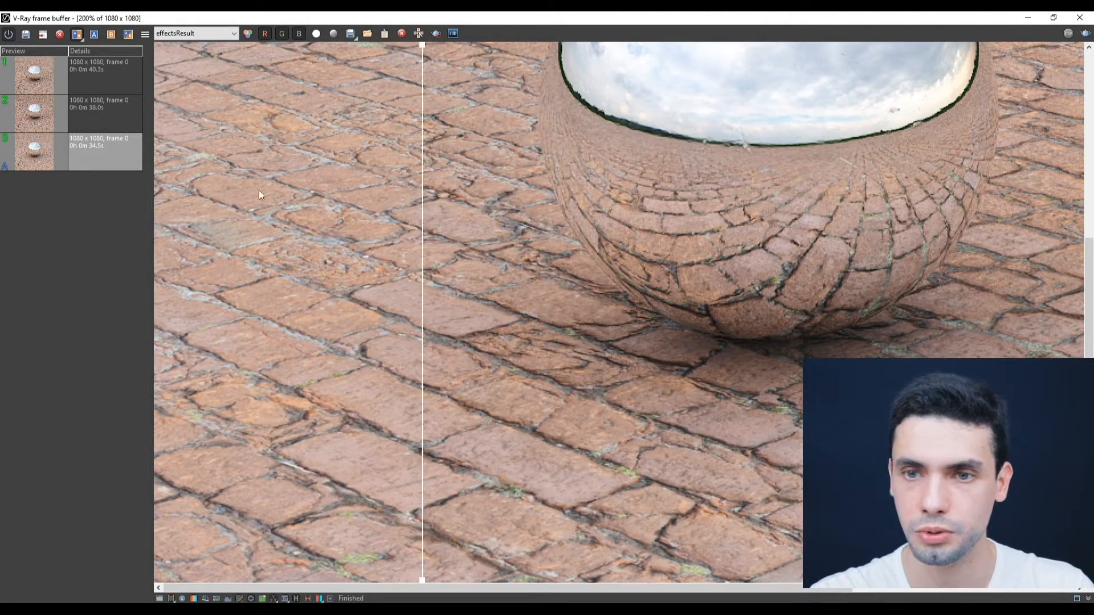
left_click(82, 108)
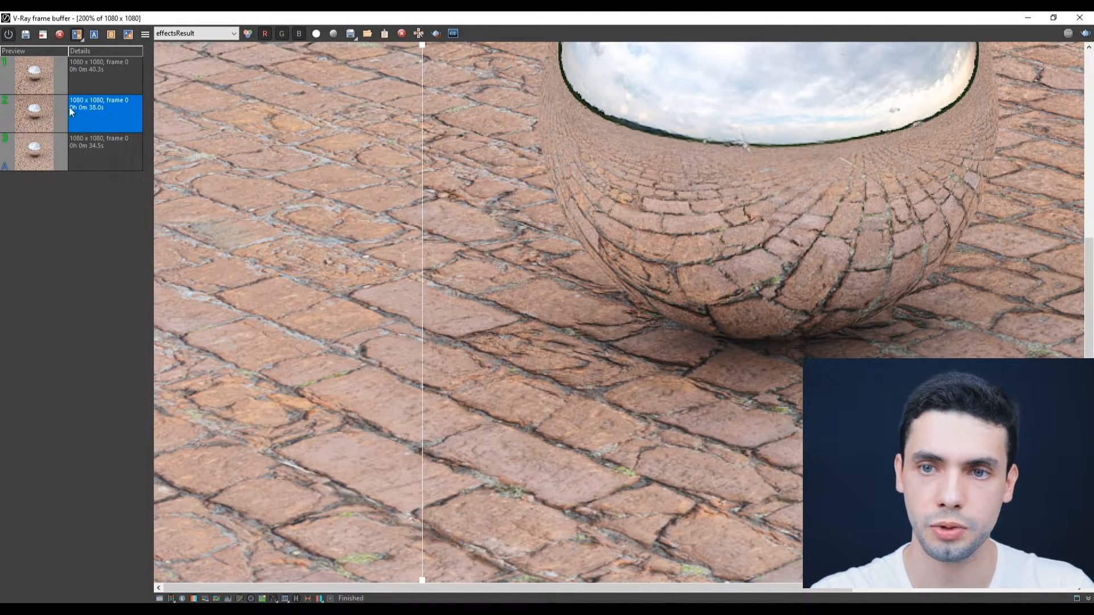
left_click(94, 35)
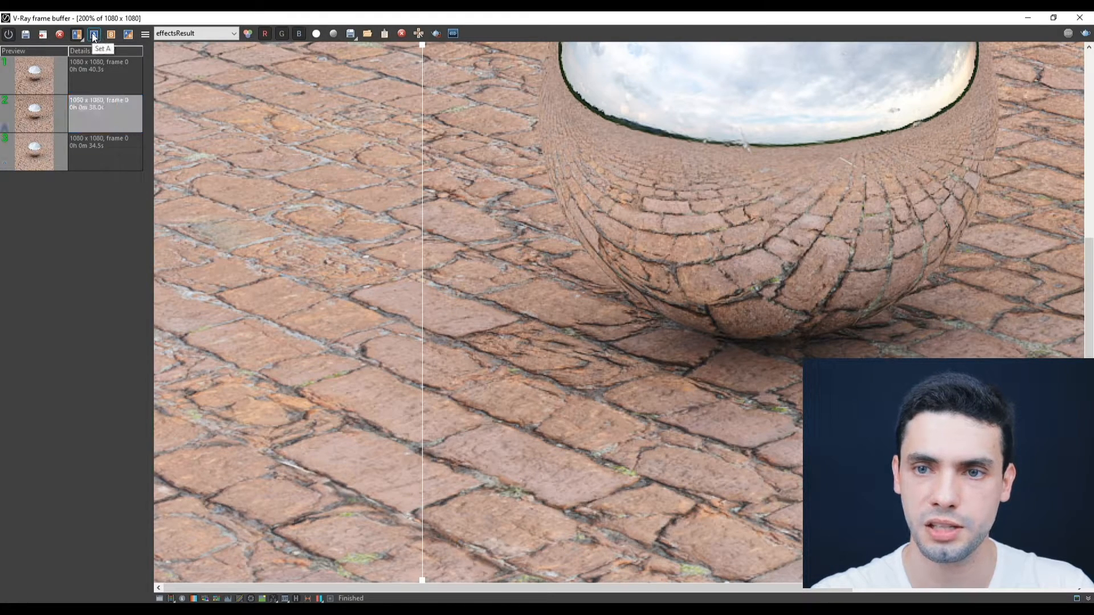
mouse_move(373, 291)
left_mouse_down()
mouse_move(256, 361)
mouse_move(788, 380)
mouse_move(382, 354)
left_mouse_up()
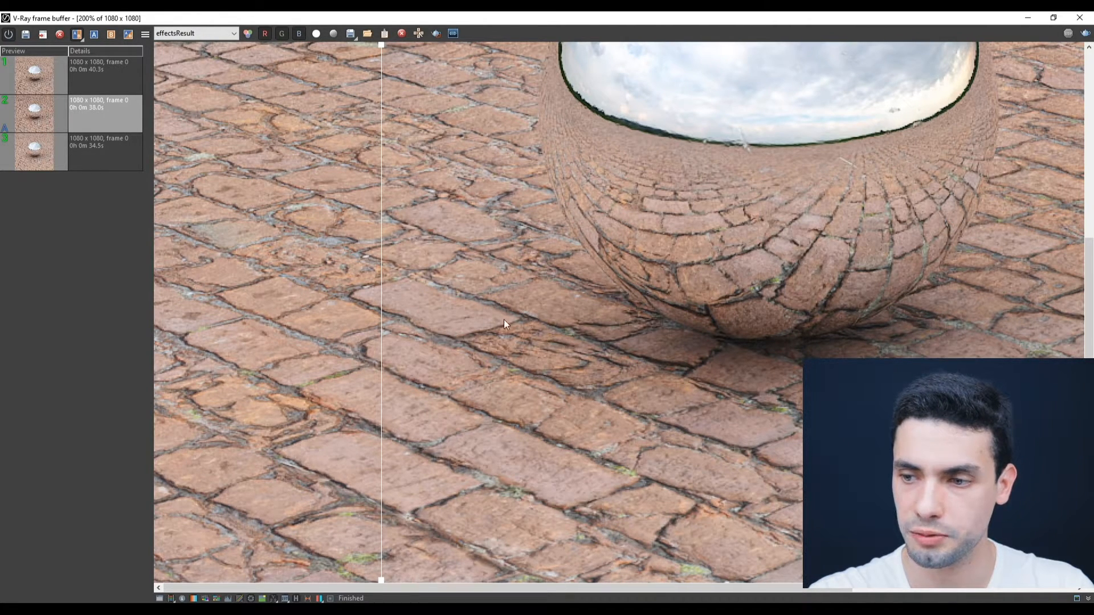
left_click_drag(384, 353, 753, 356)
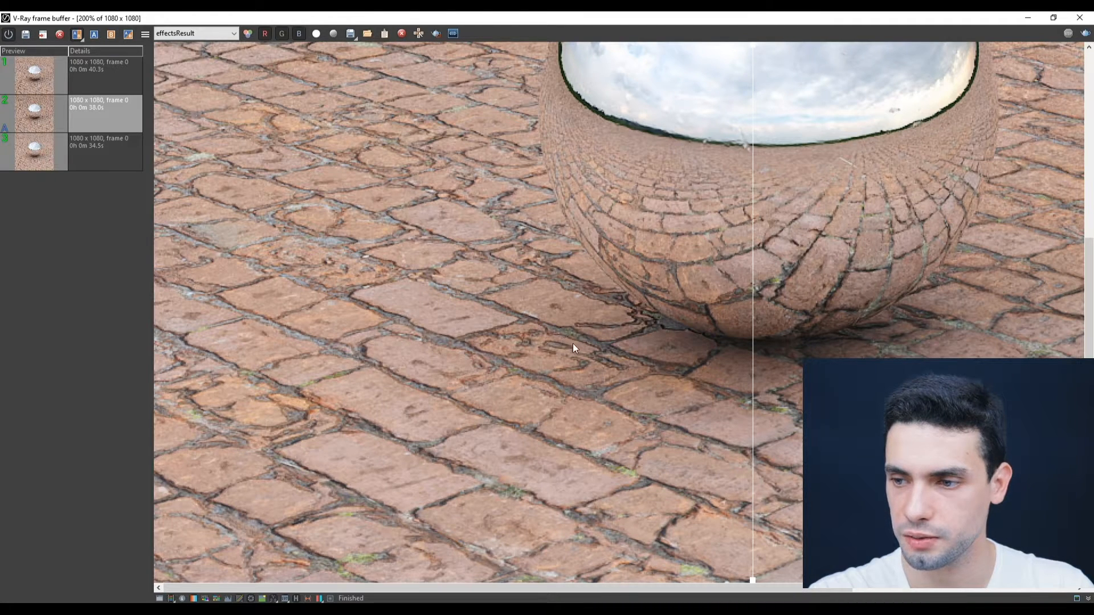
left_click_drag(753, 385, 271, 320)
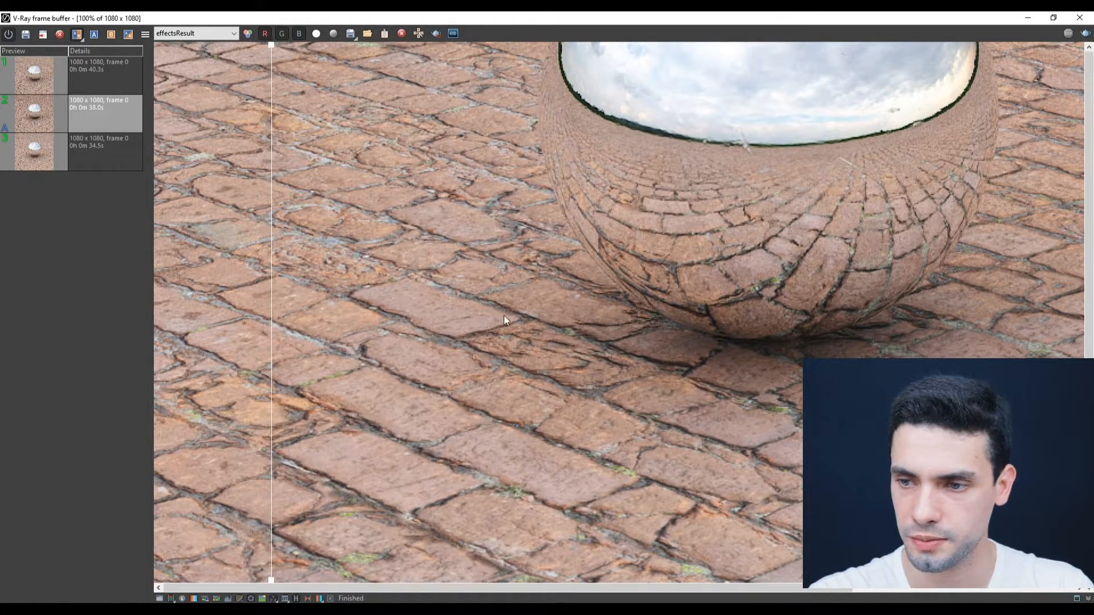
scroll(504, 316, "down", 1)
left_click_drag(271, 386, 562, 385)
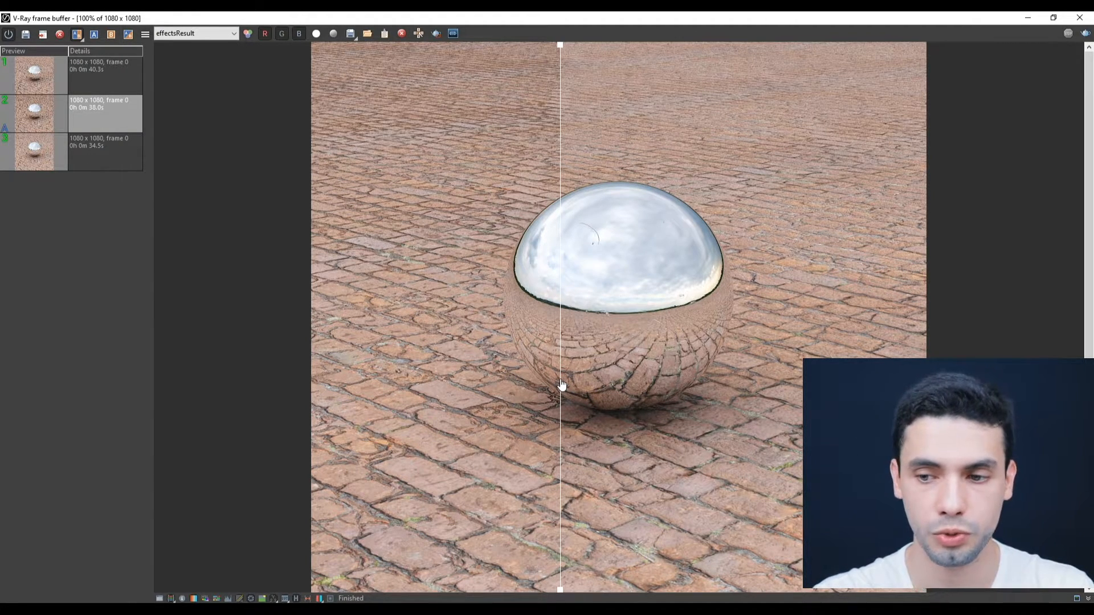
left_click_drag(561, 386, 321, 367)
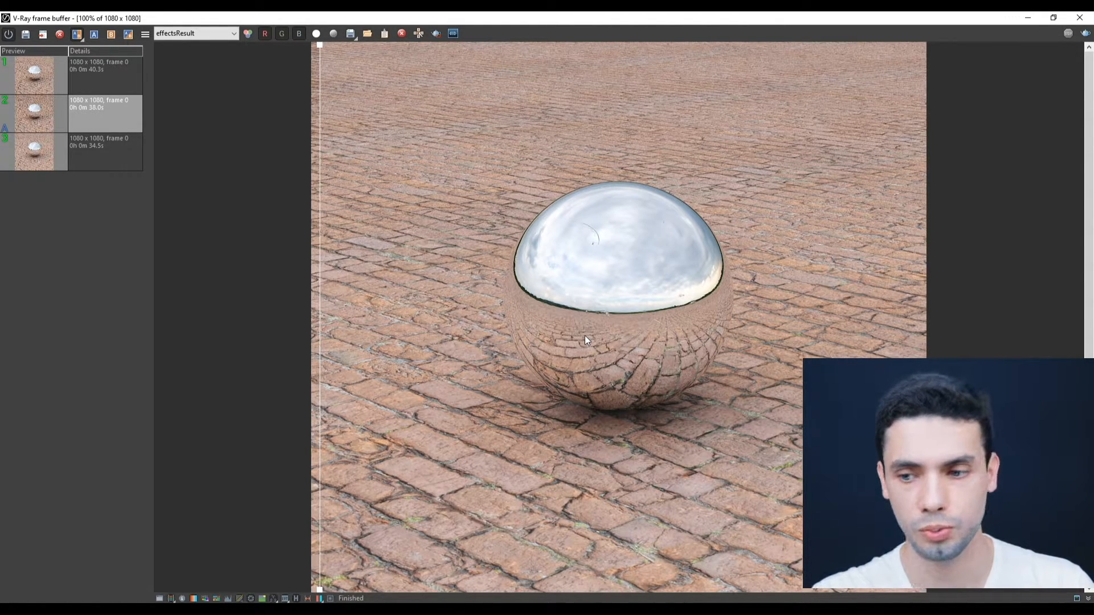
left_click(126, 81)
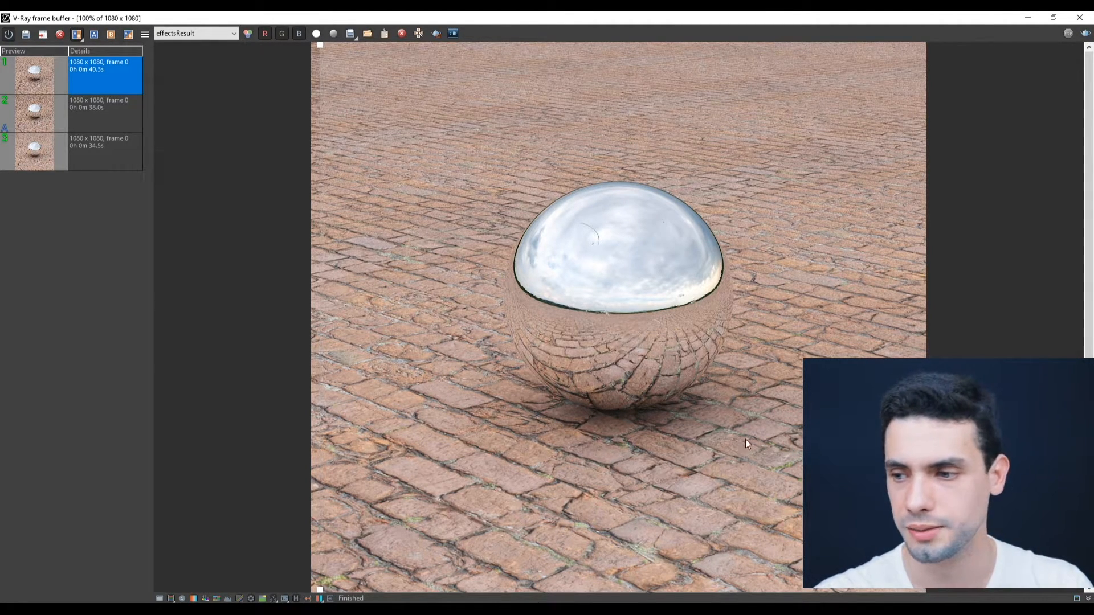
left_click(1034, 18)
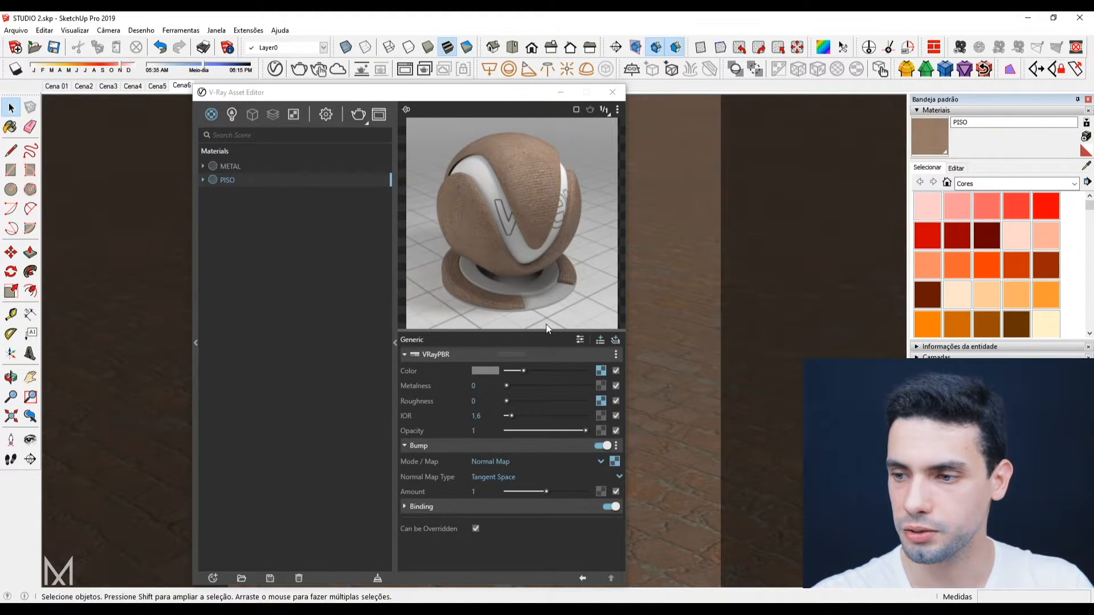
Add a Displacement layer to the PISO material, enable it and show its settings in the enlarged asset editor.
left_click(601, 340)
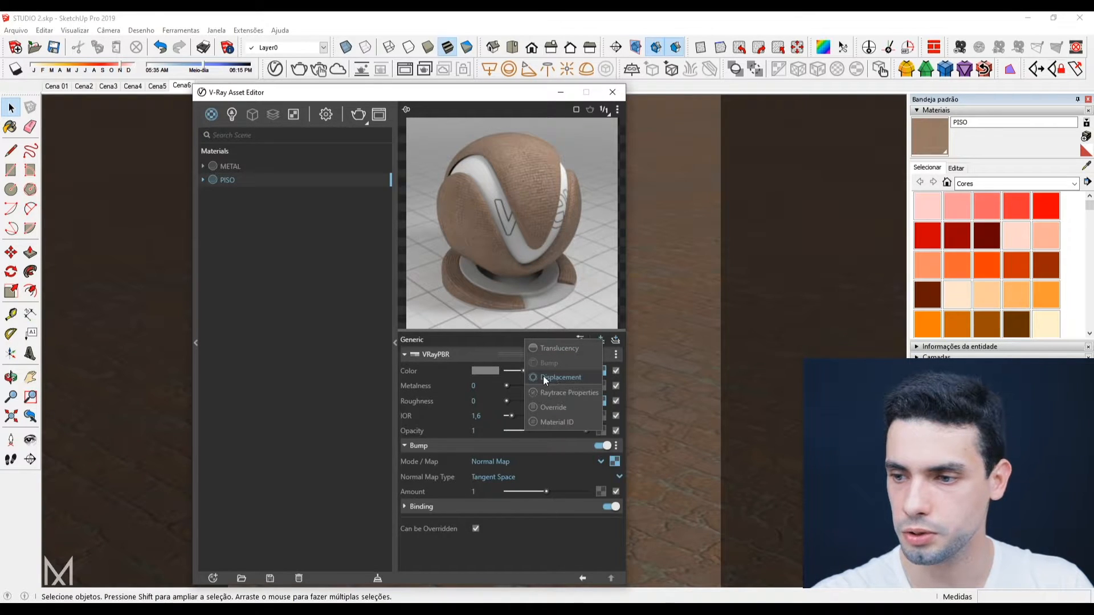
left_click(564, 376)
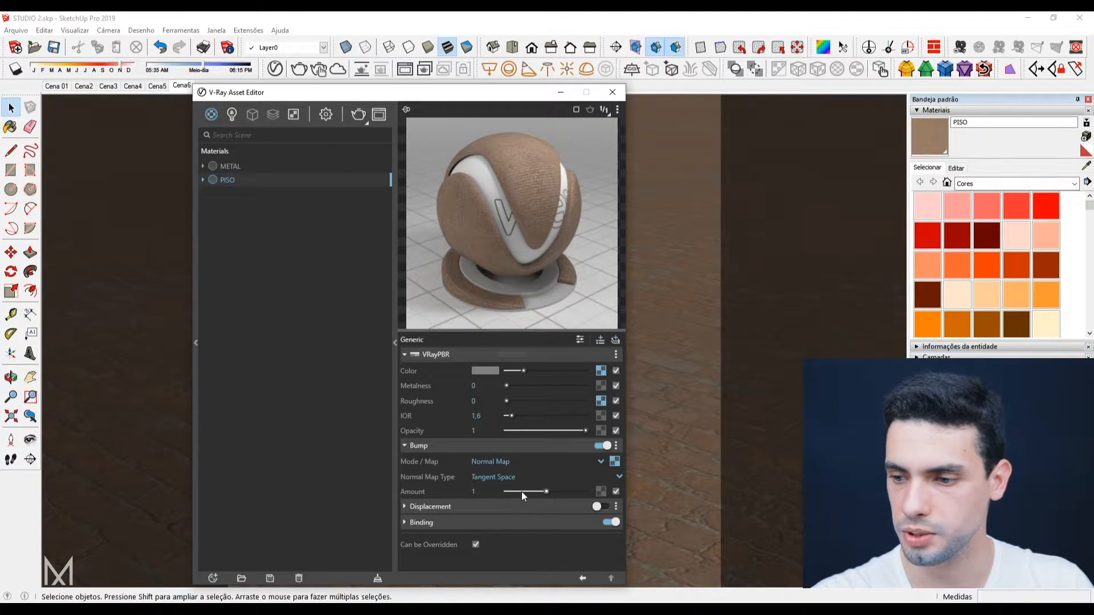
left_click(598, 506)
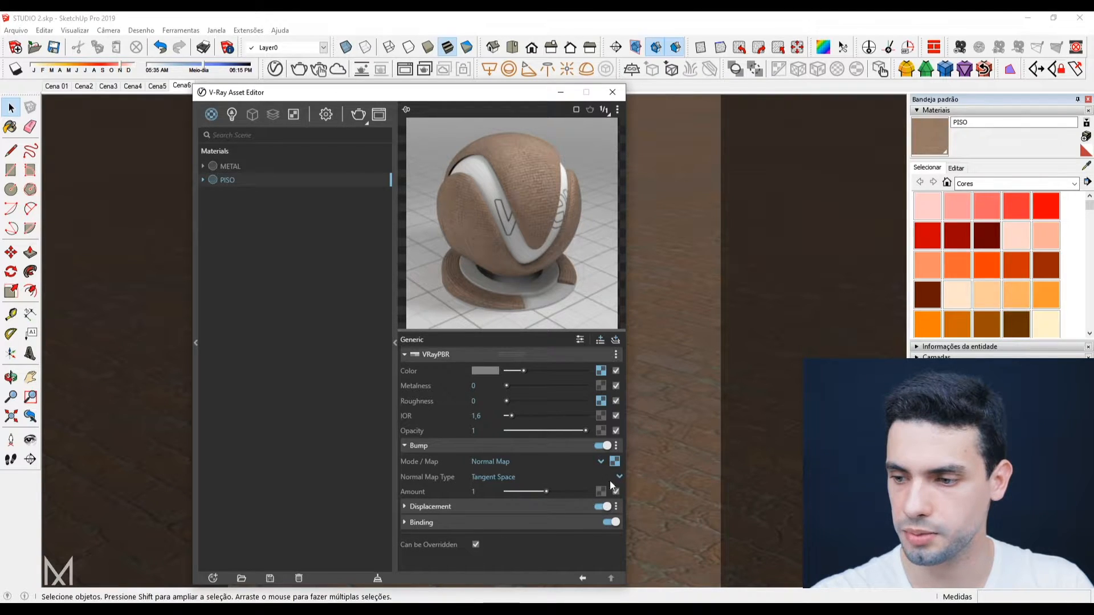
left_click(556, 504)
left_click_drag(481, 98, 476, 50)
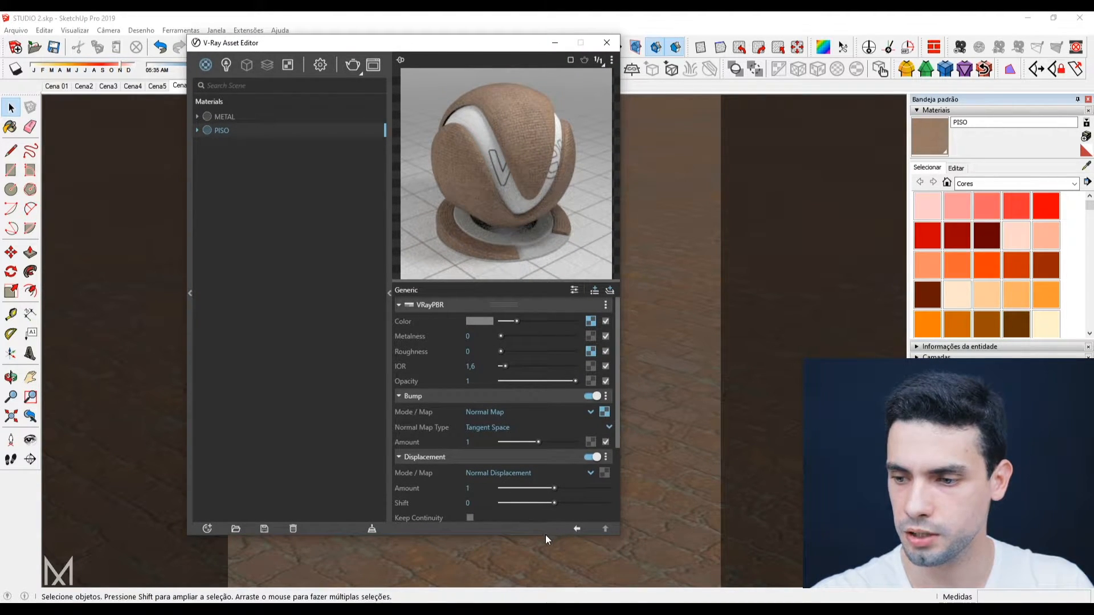
left_click_drag(545, 535, 544, 560)
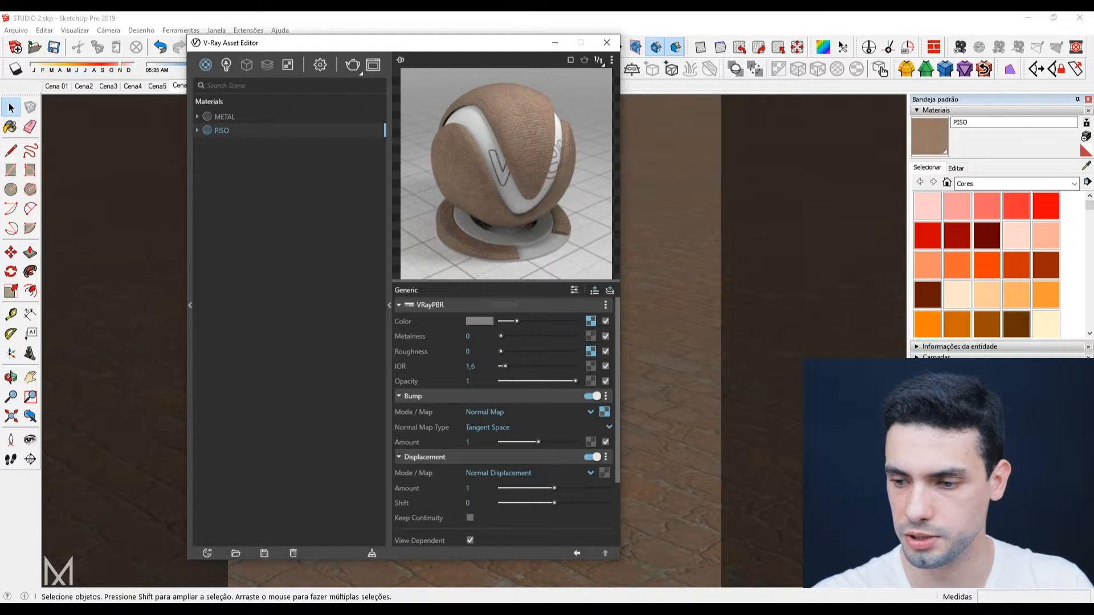
Load PavingStones021_2K_Displacement.jpg from the File Explorer folder into the PISO material's Normal Displacement texture slot.
key("alt+Tab")
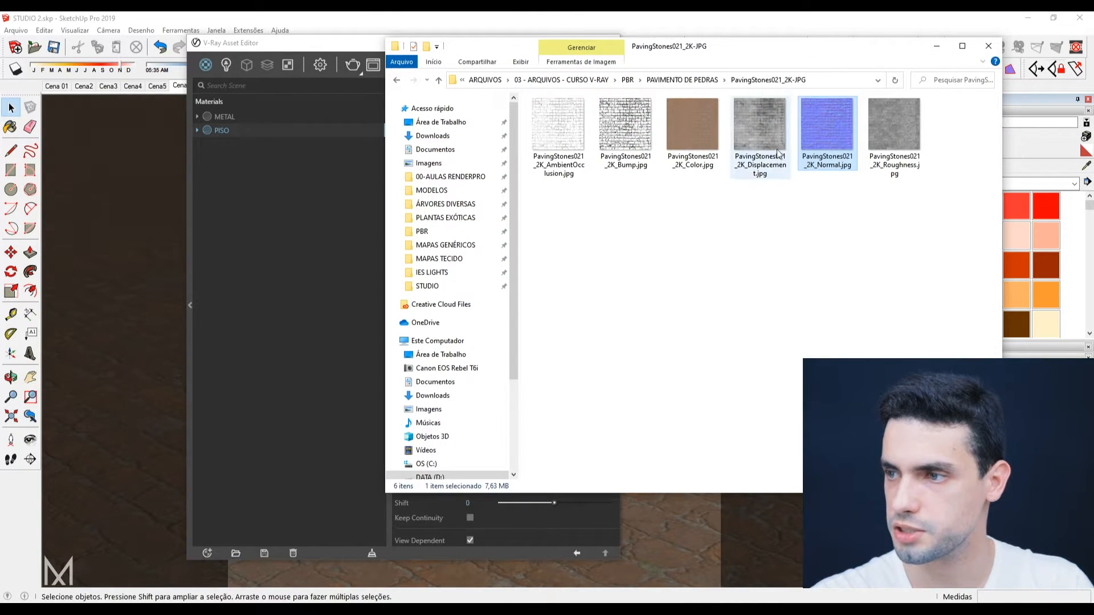
left_click_drag(778, 47, 1008, 40)
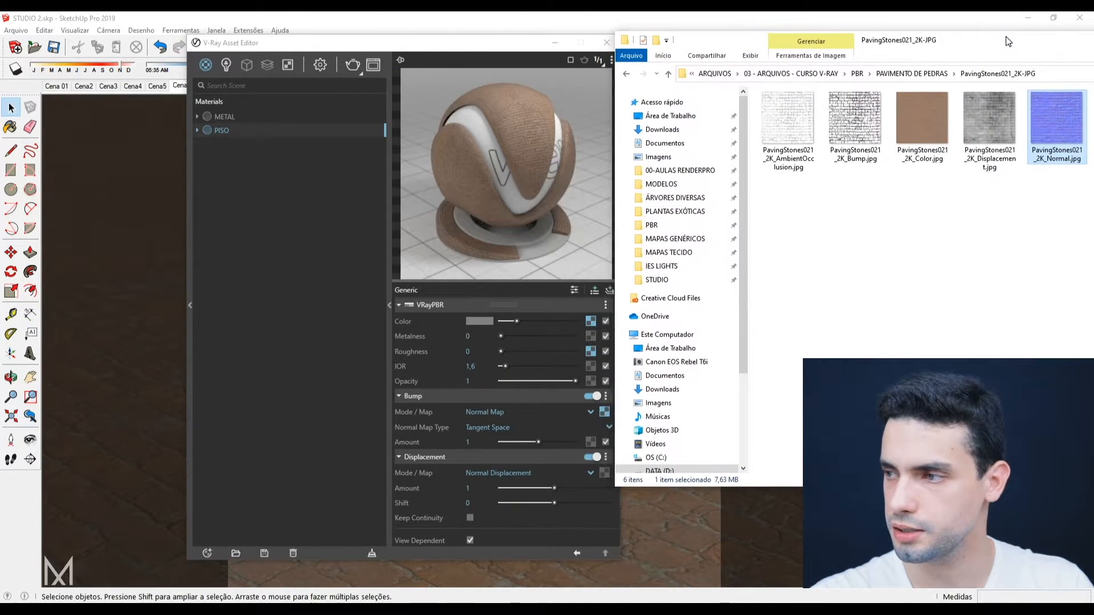
left_click(1004, 121)
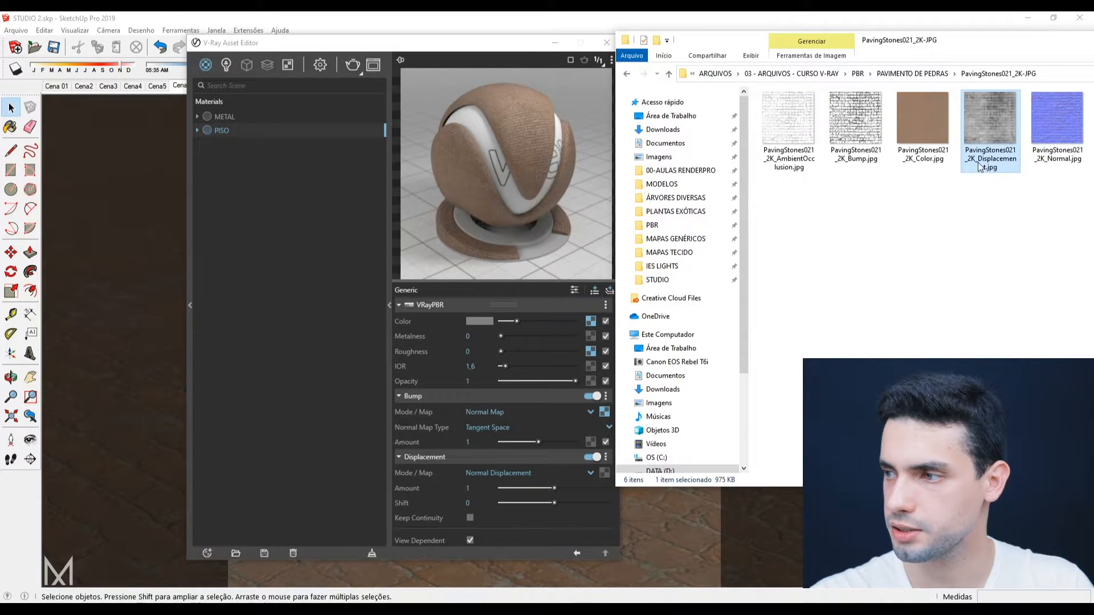
left_click_drag(996, 109, 604, 473)
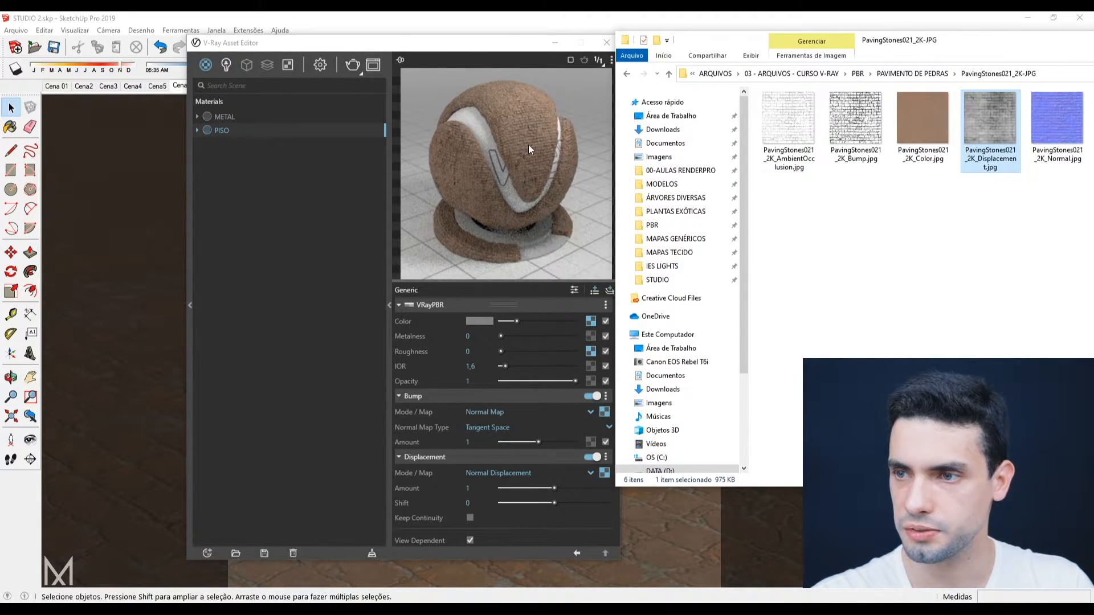
Set the displacement bitmap's color space to Rendering Space (Linear) and return to the PISO material settings.
left_click(607, 474)
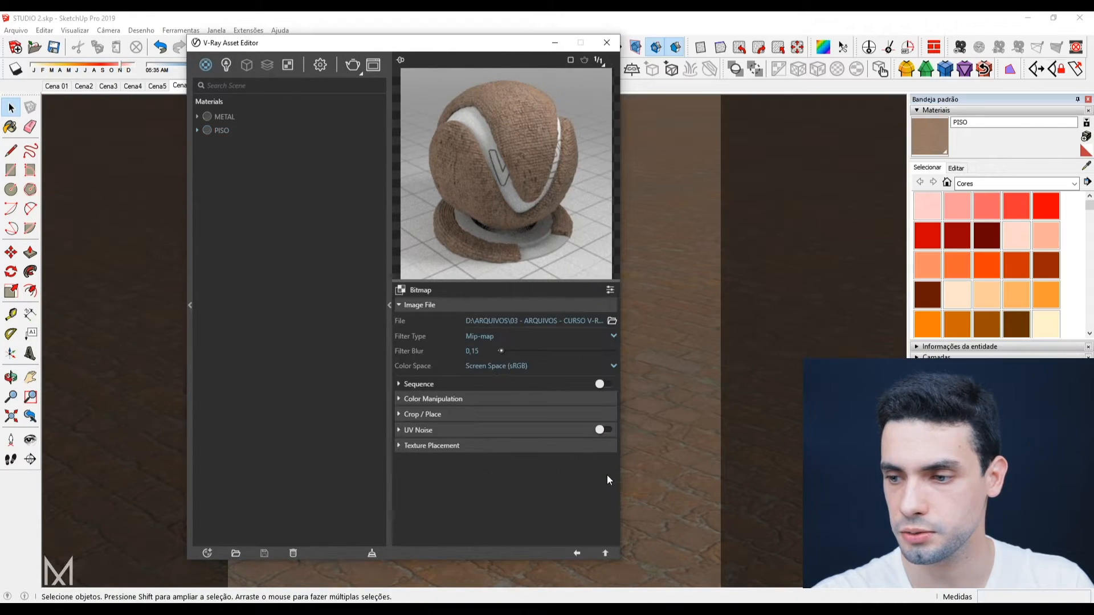
left_click(494, 366)
left_click(504, 395)
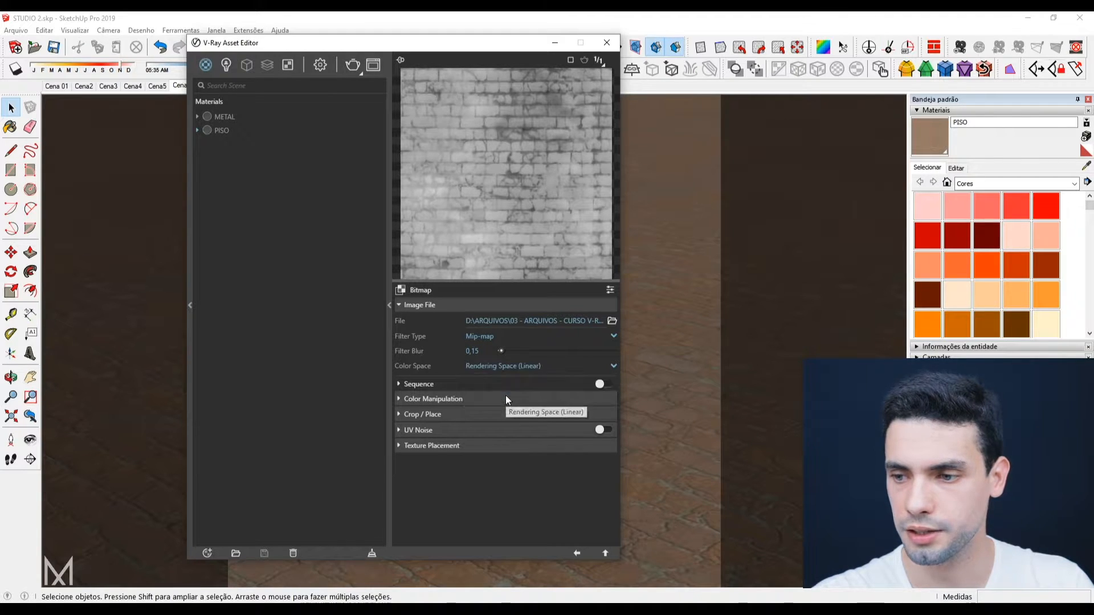
left_click(576, 553)
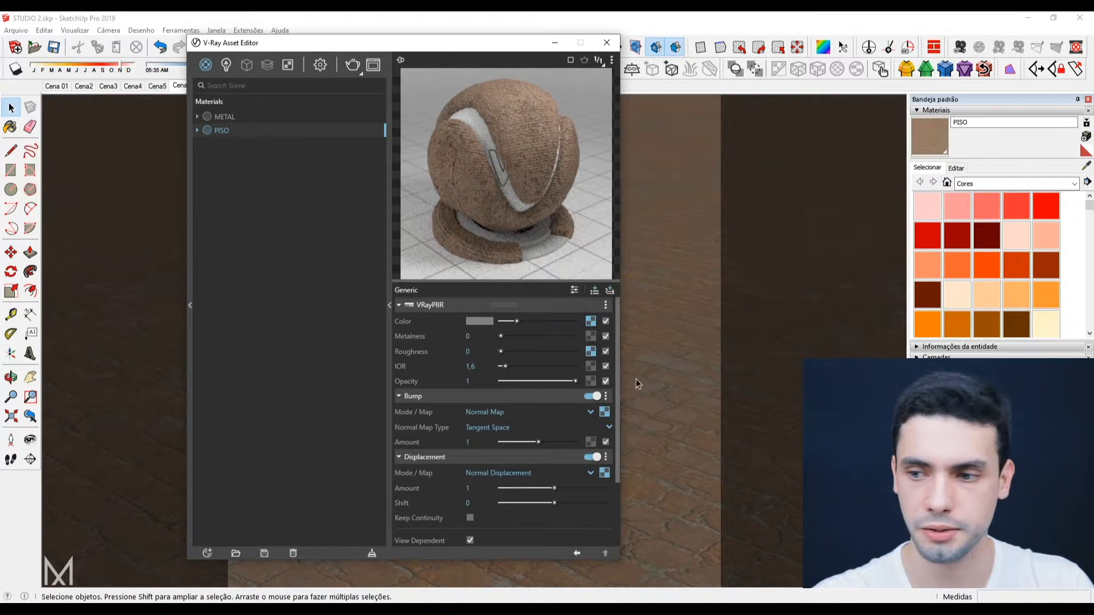
Render the scene with the displacement map and save the new render to the frame buffer history.
left_click(554, 43)
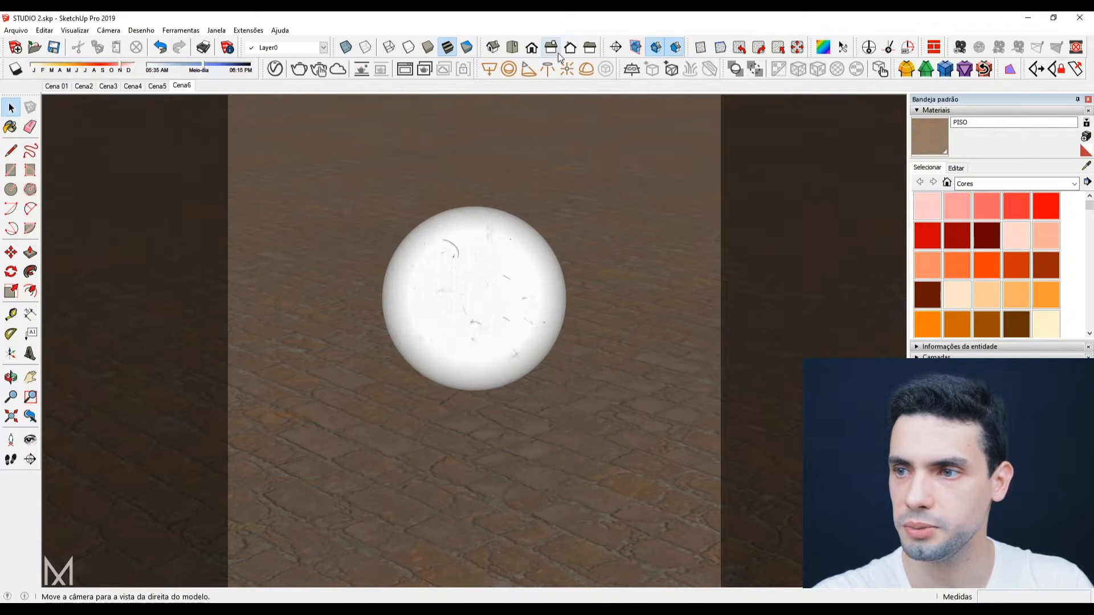
left_click(299, 69)
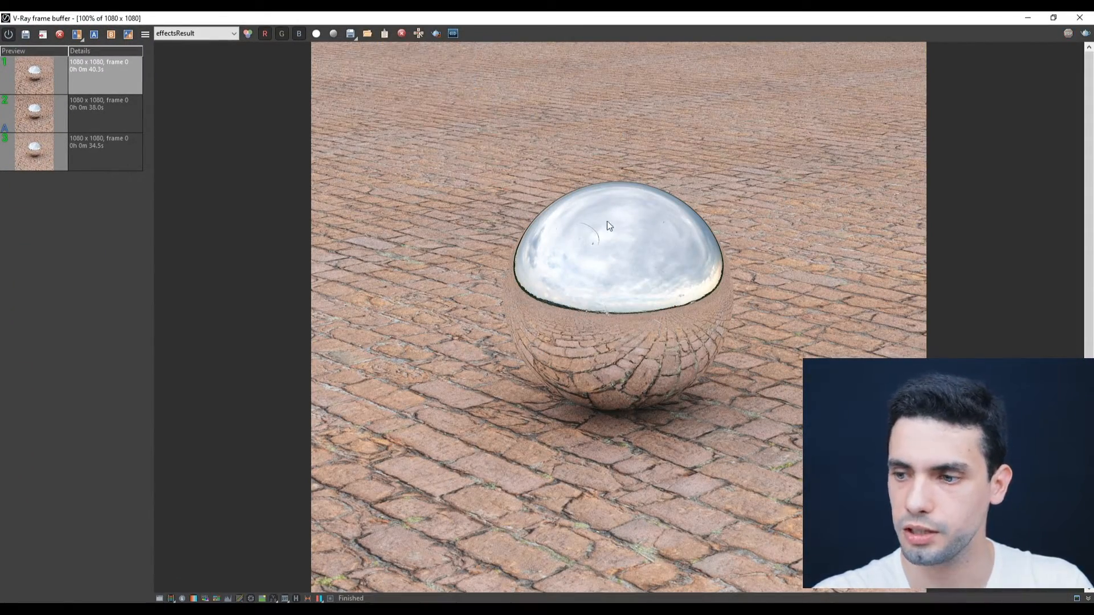
left_click(25, 34)
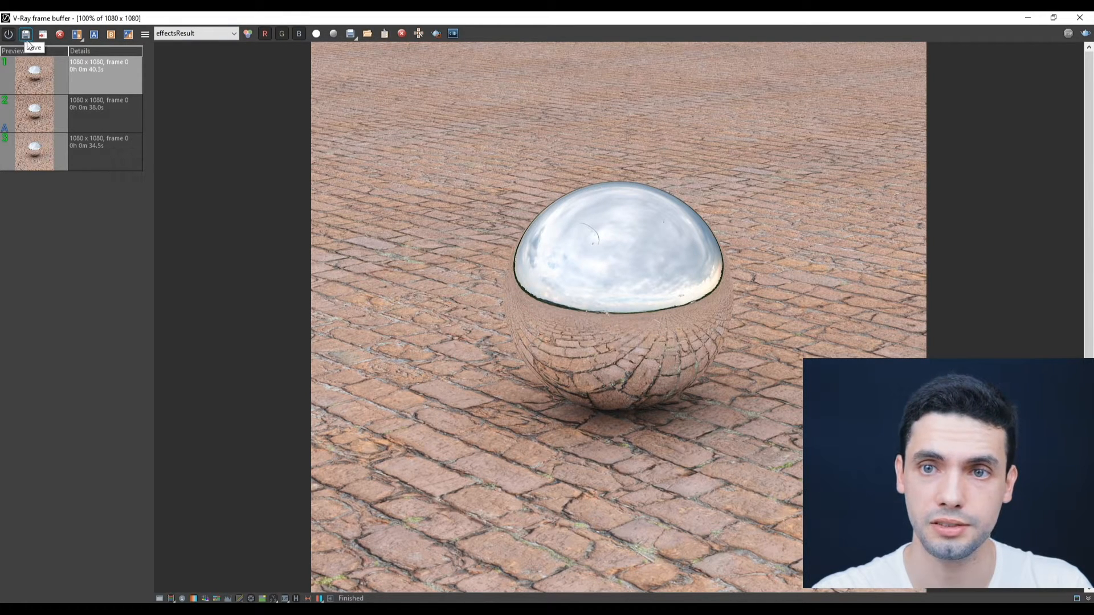
left_click(97, 66)
Set the previous normal-map render as image A and compare it with the displacement render across the floor and sphere.
left_click(98, 109)
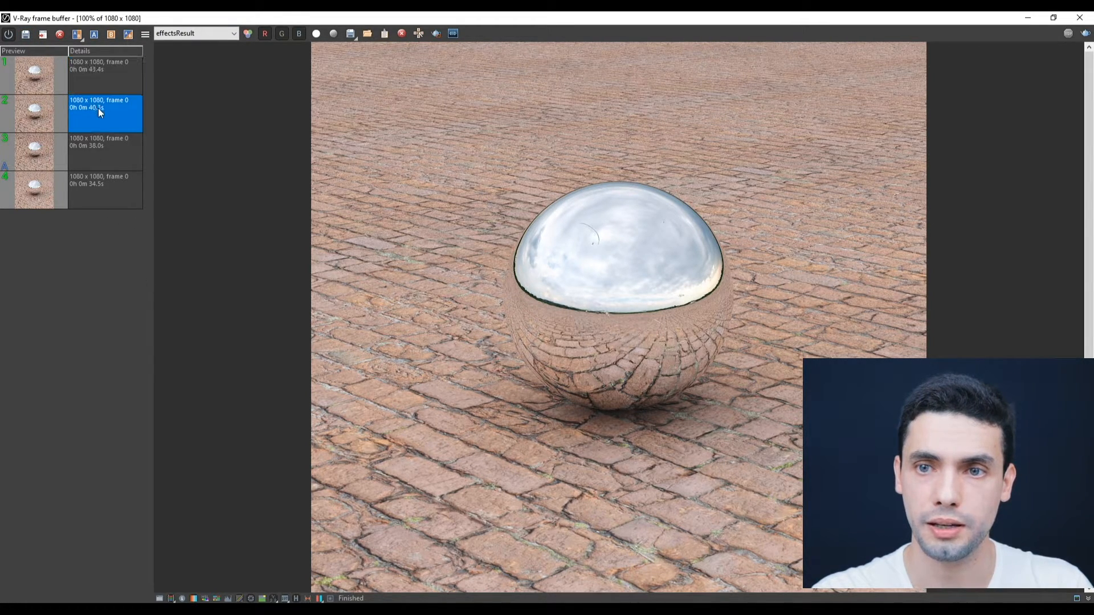
left_click(95, 37)
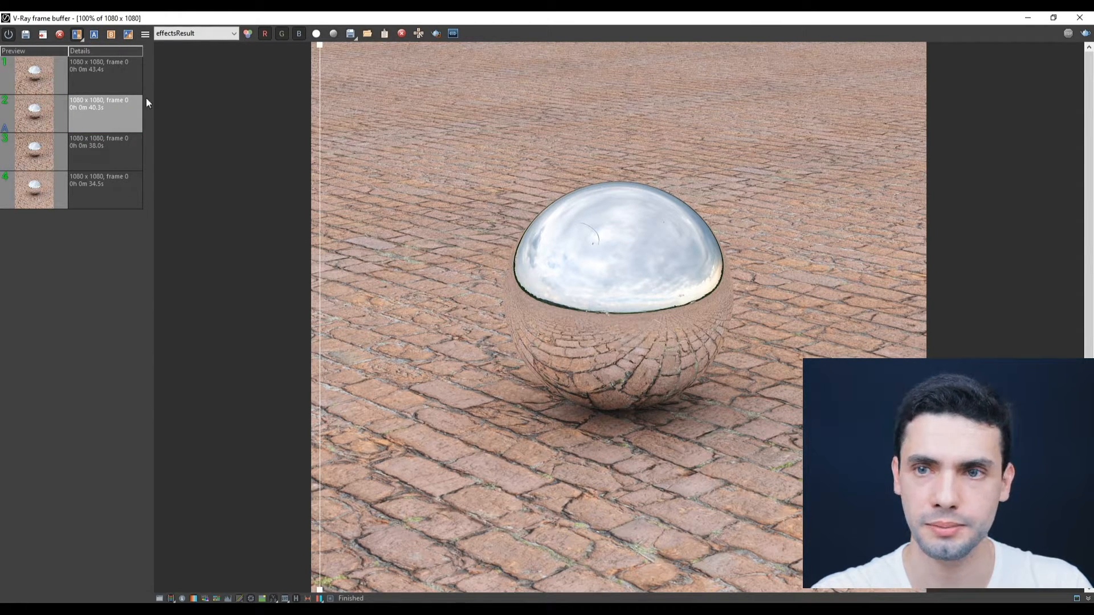
left_click(81, 67)
left_click_drag(320, 123, 540, 246)
left_click_drag(542, 386, 462, 410)
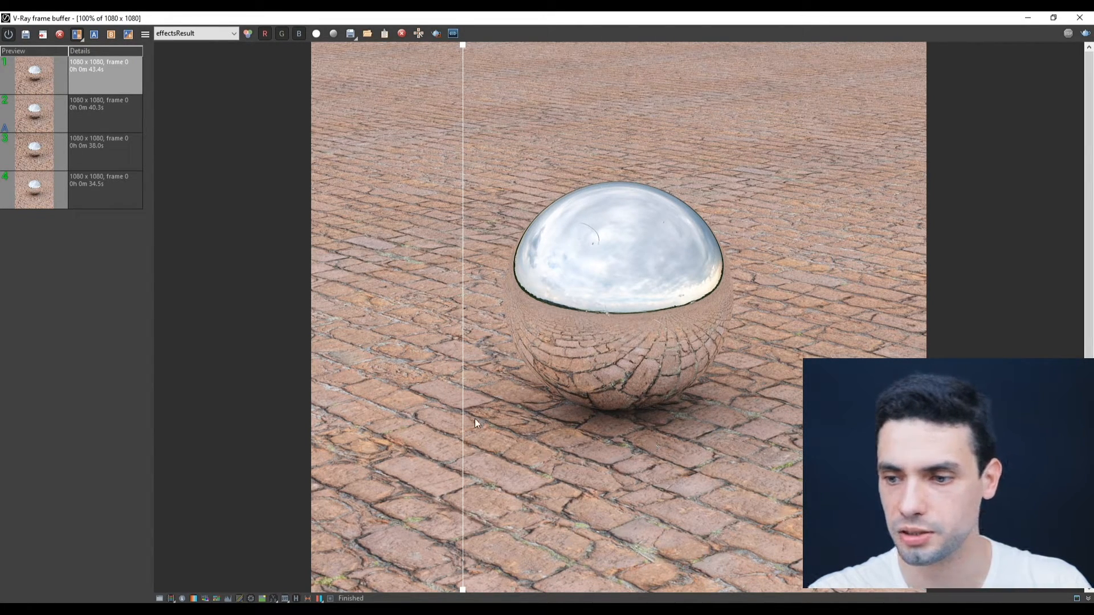
left_click(1030, 18)
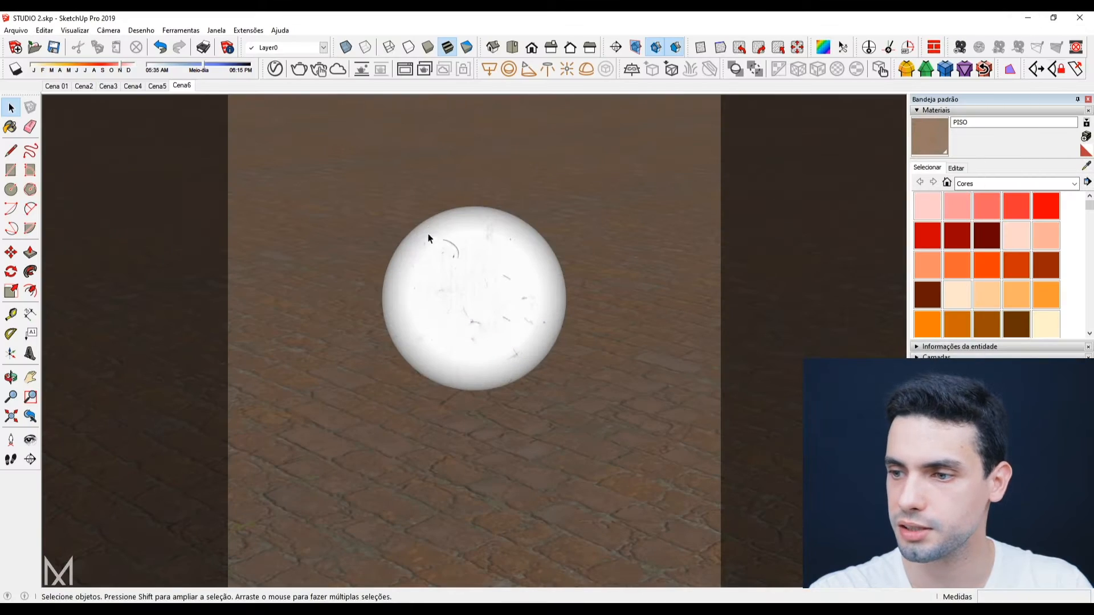
Sample the floor's PISO material, paint it onto the underside of the floor plane, and return to the Cena6 view.
scroll(433, 244, "down", 2)
mouse_move(434, 254)
middle_mouse_down()
mouse_move(440, 342)
mouse_move(455, 346)
middle_mouse_up()
scroll(452, 341, "down", 4)
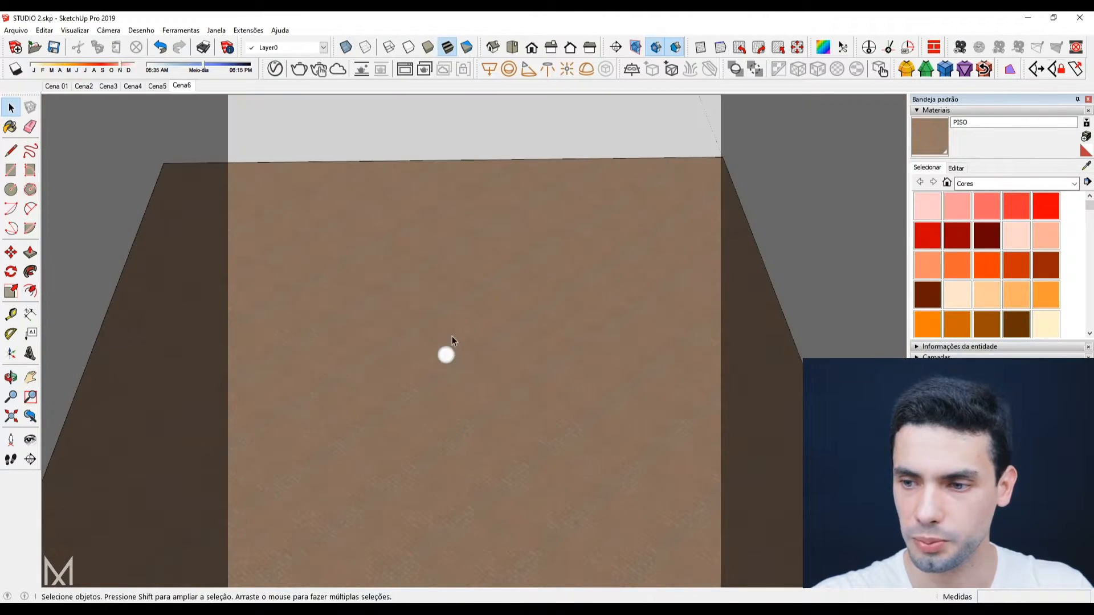
middle_click_drag(467, 418, 470, 343, "shift")
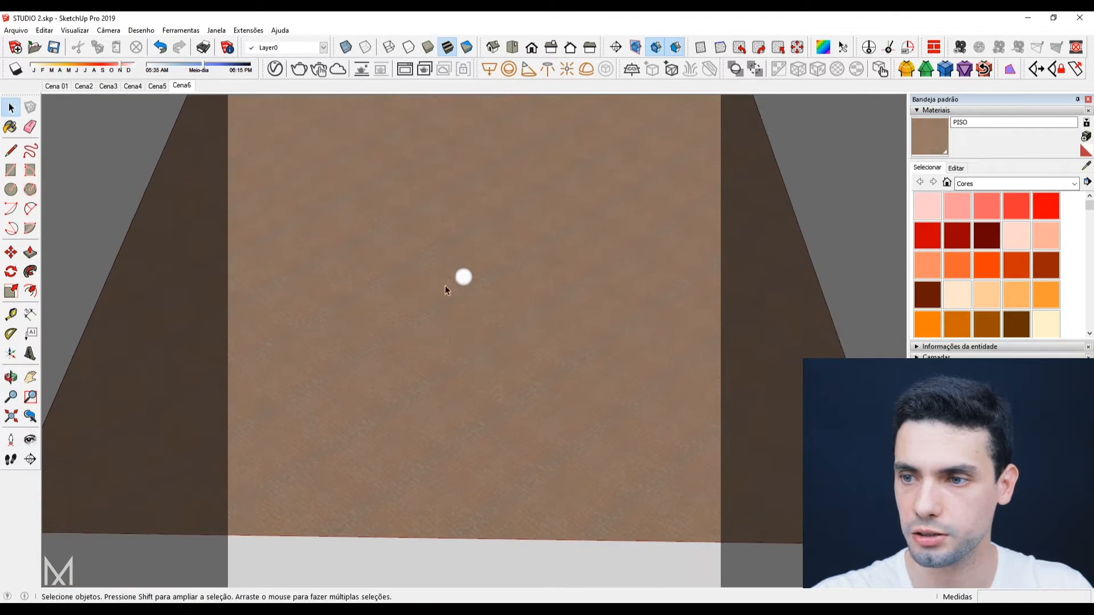
scroll(501, 300, "up", 3)
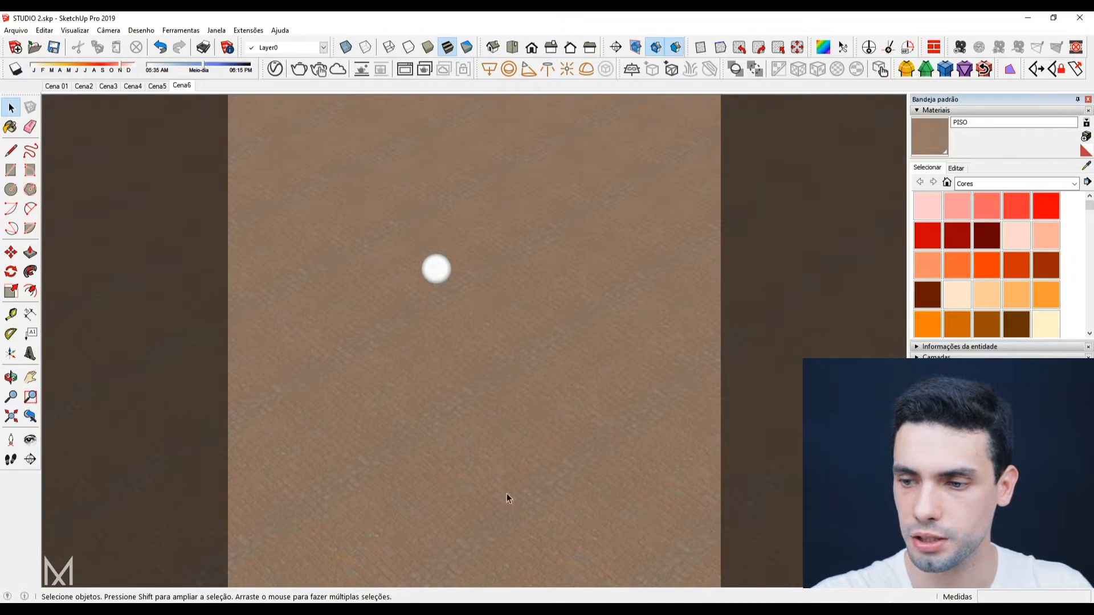
middle_click_drag(504, 514, 516, 343)
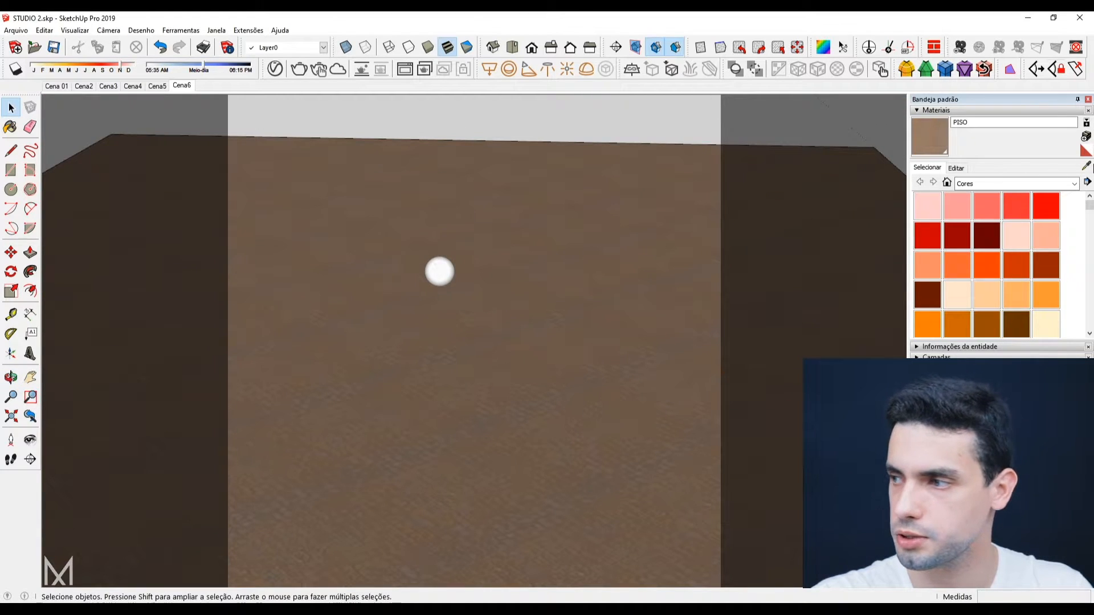
left_click(1086, 166)
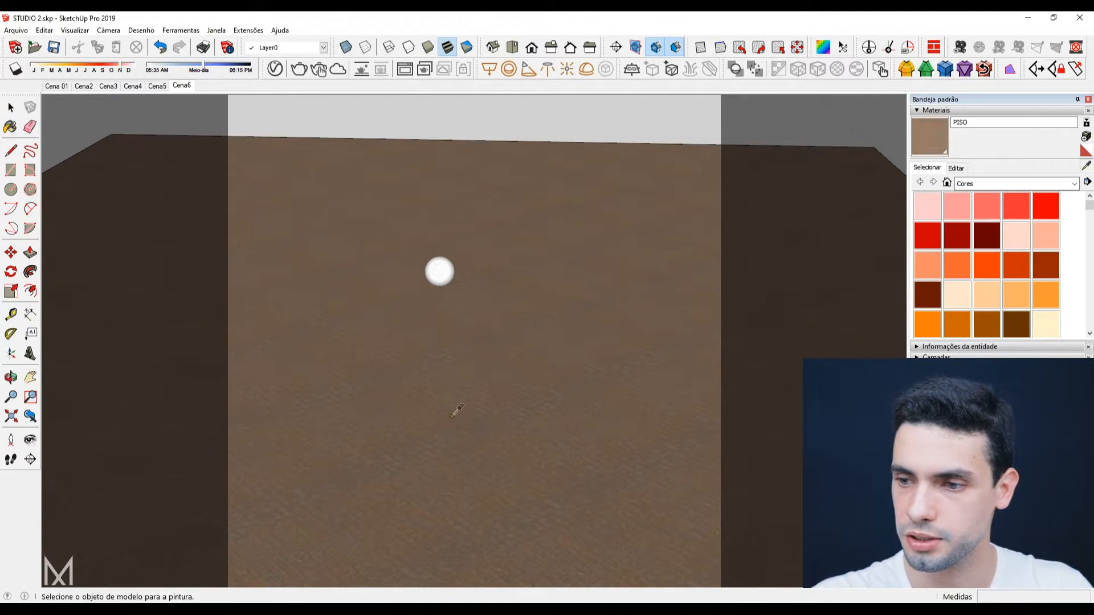
left_click(487, 424)
middle_click_drag(487, 424, 488, 261)
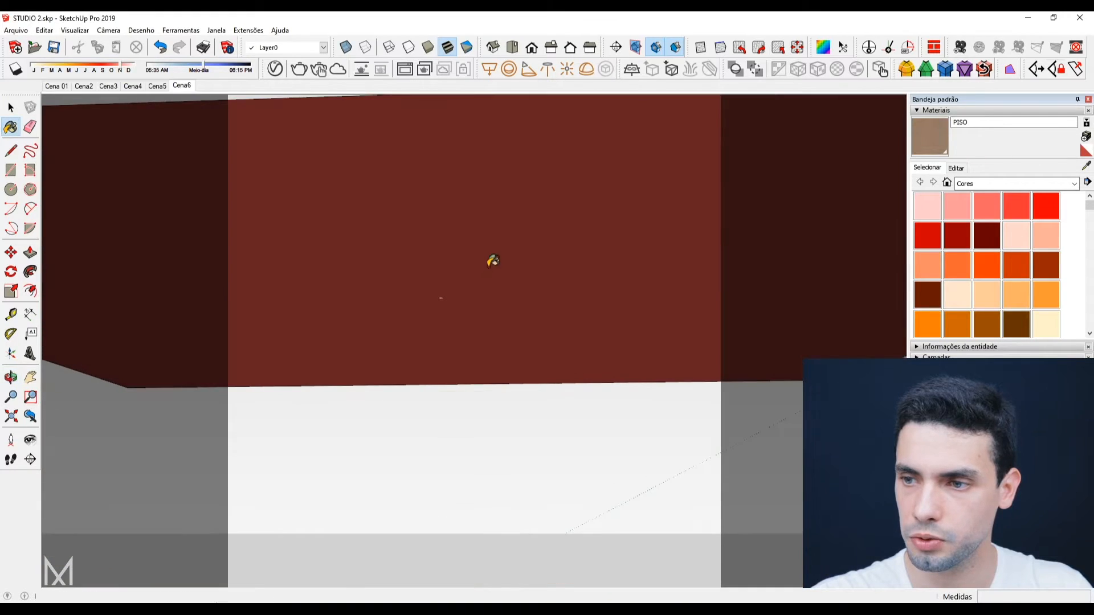
left_click(495, 223)
middle_click_drag(501, 152, 447, 247)
key("space")
left_click(172, 87)
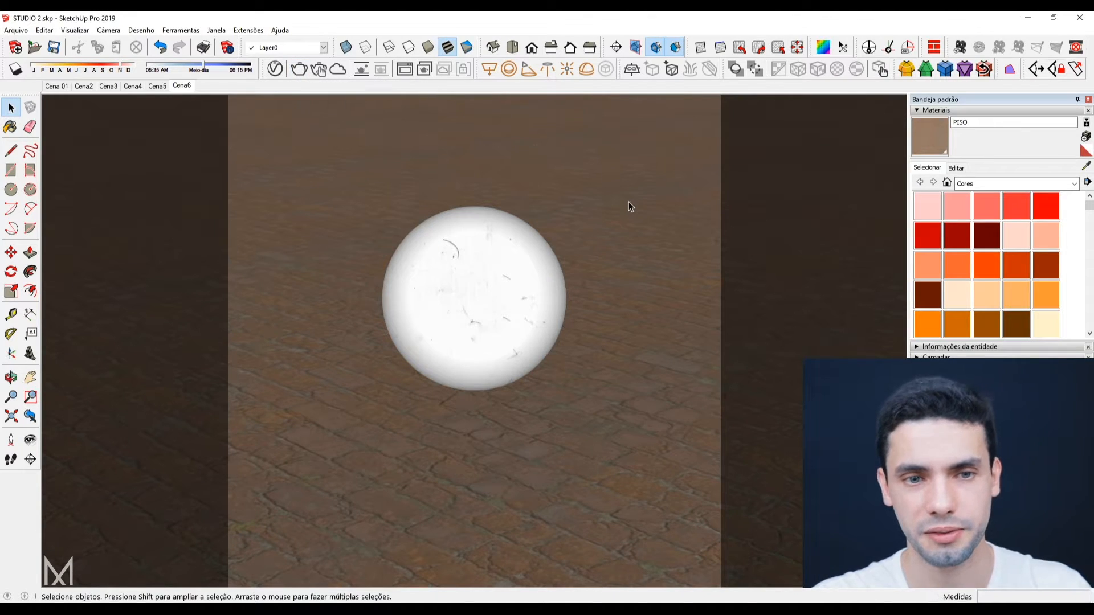
Render the scene with both floor faces painted and save the render to the frame buffer history.
left_click(300, 69)
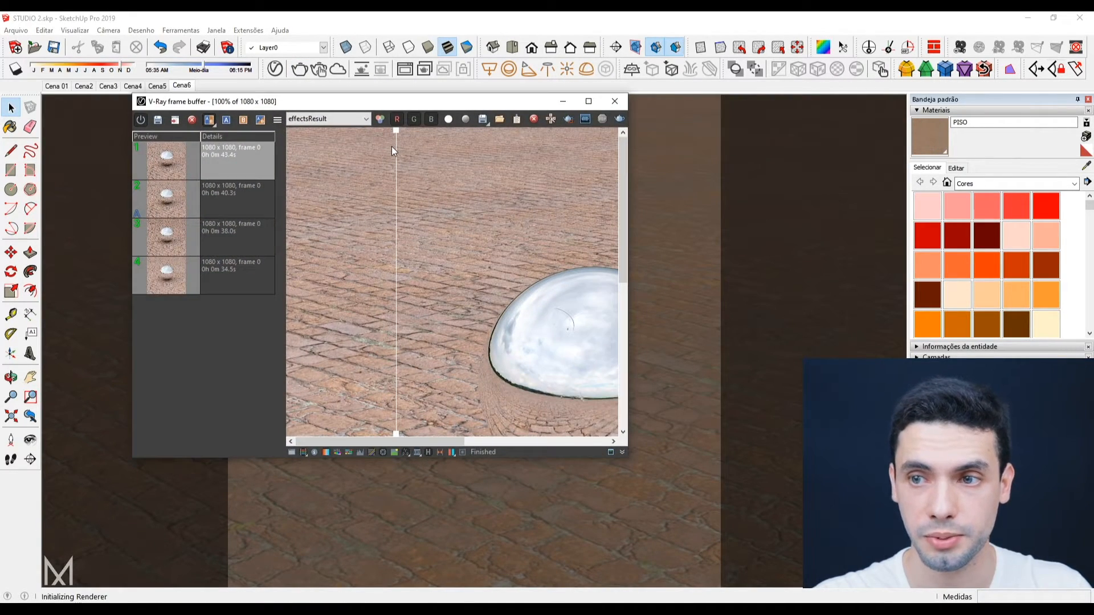
left_click(589, 101)
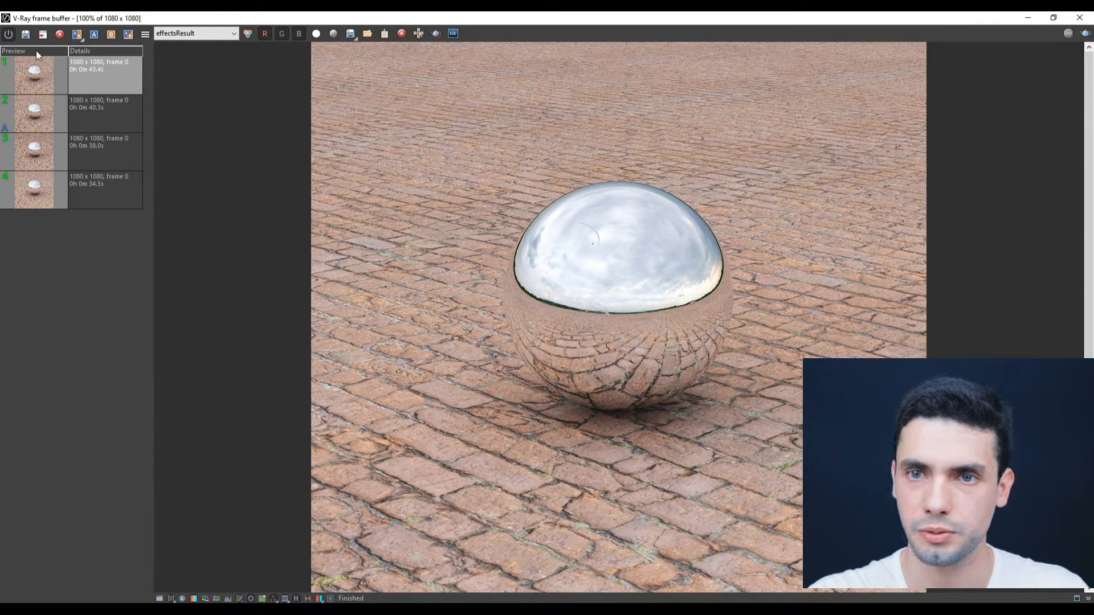
left_click(26, 35)
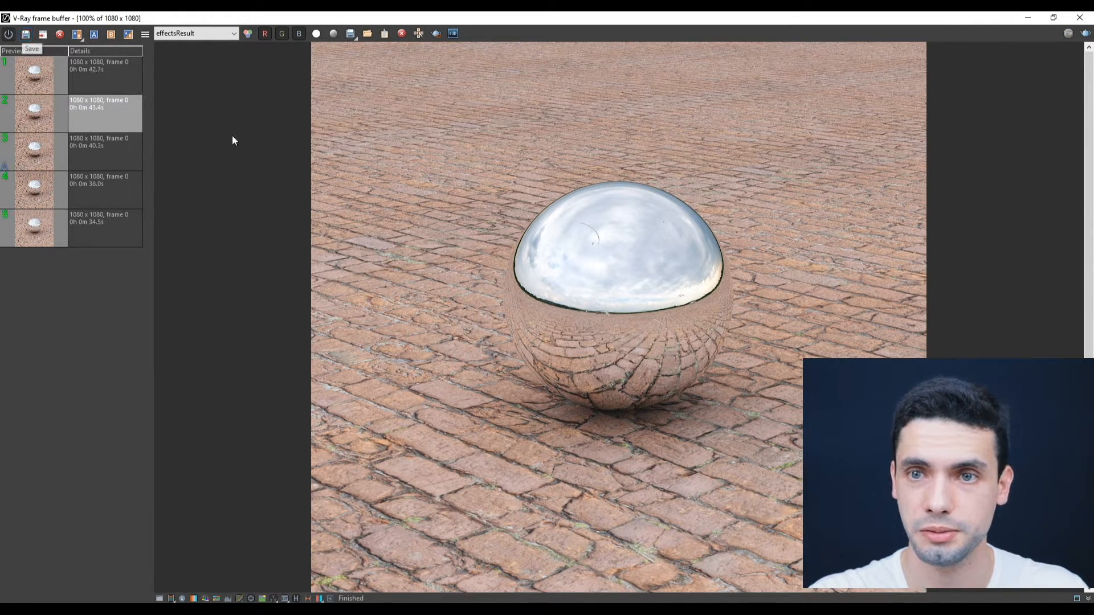
Set the previous render as image A, compare it with the new render across the floor, and minimize the frame buffer.
left_click(103, 122)
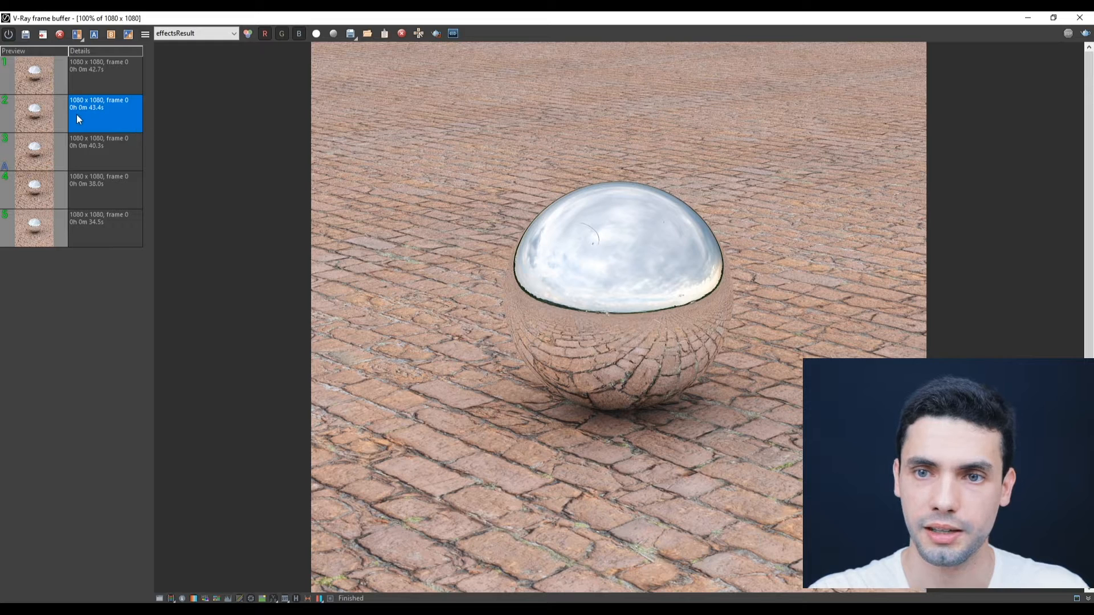
left_click(91, 35)
left_click(90, 82)
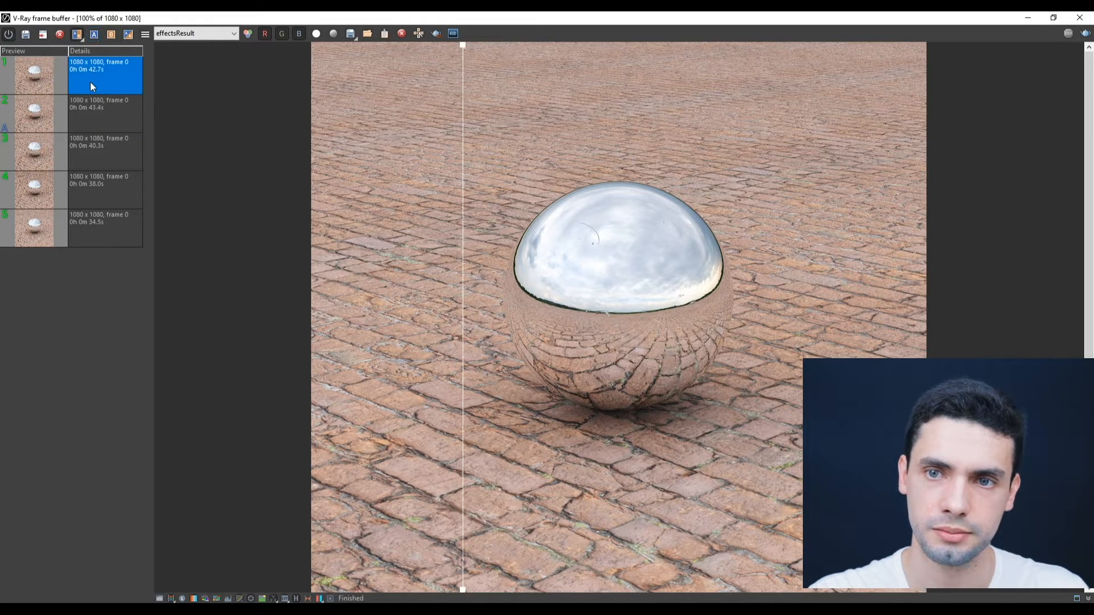
left_click_drag(465, 227, 418, 282)
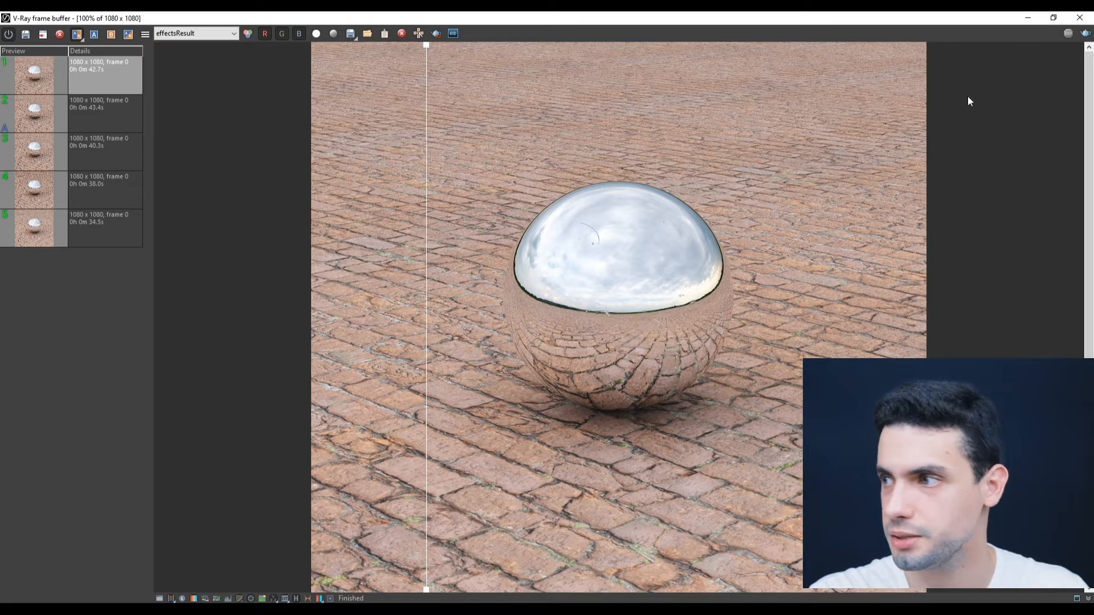
left_click(1028, 17)
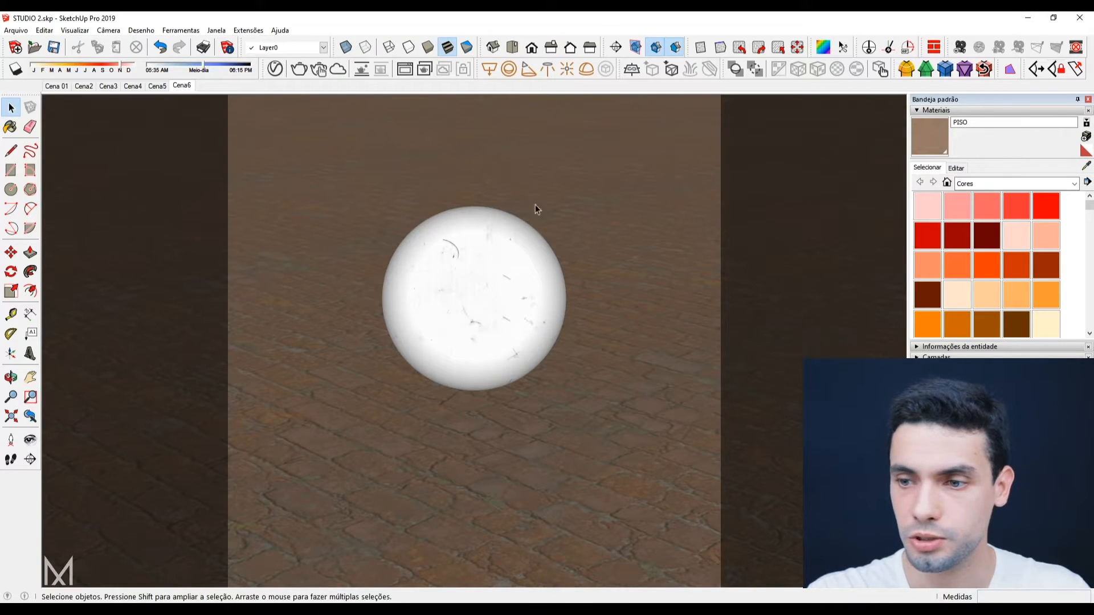
Select the floor face together with its edges and make it a group.
scroll(347, 234, "down", 5)
middle_click_drag(347, 234, 591, 296)
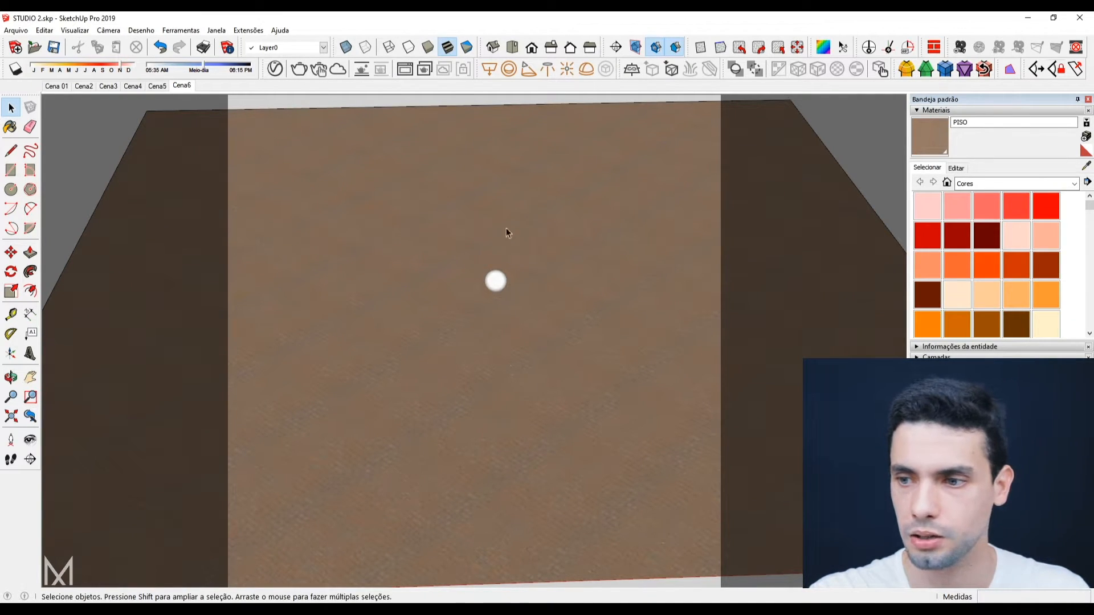
left_click(541, 391)
mouse_move(542, 390)
middle_mouse_down()
mouse_move(524, 288)
mouse_move(430, 293)
mouse_move(579, 326)
middle_mouse_up()
scroll(427, 303, "down", 3)
double_click(600, 230)
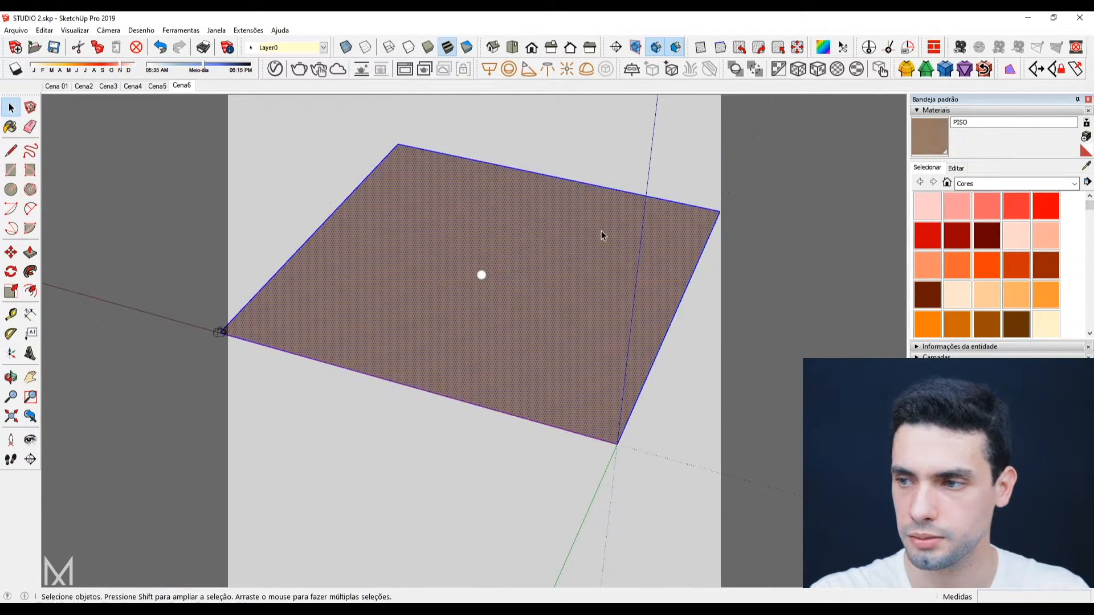
scroll(538, 257, "down", 2)
scroll(543, 326, "up", 5)
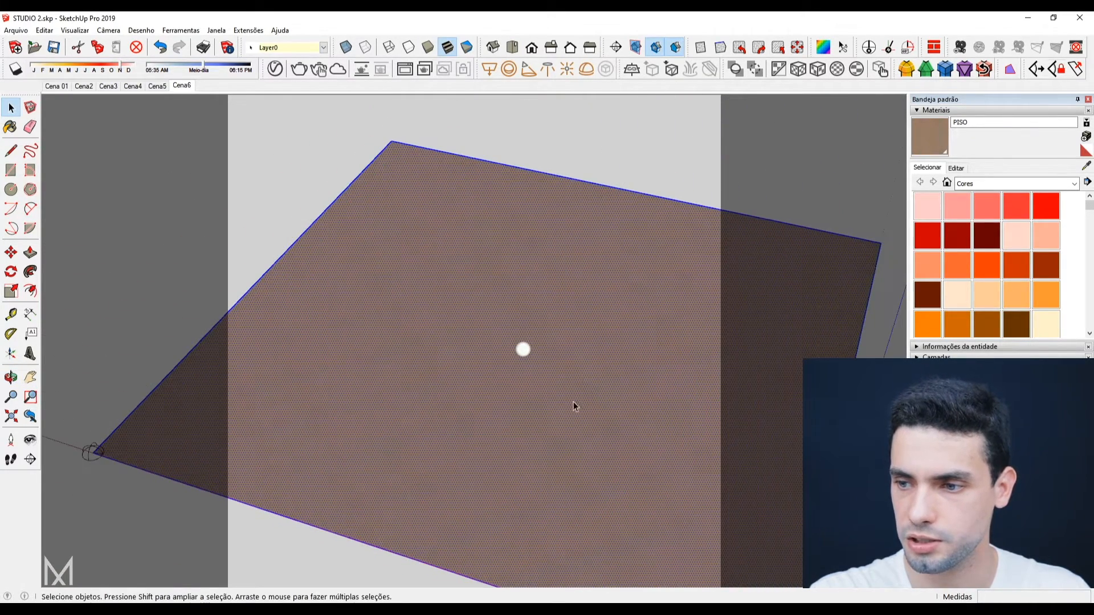
middle_click_drag(616, 452, 591, 378, "shift")
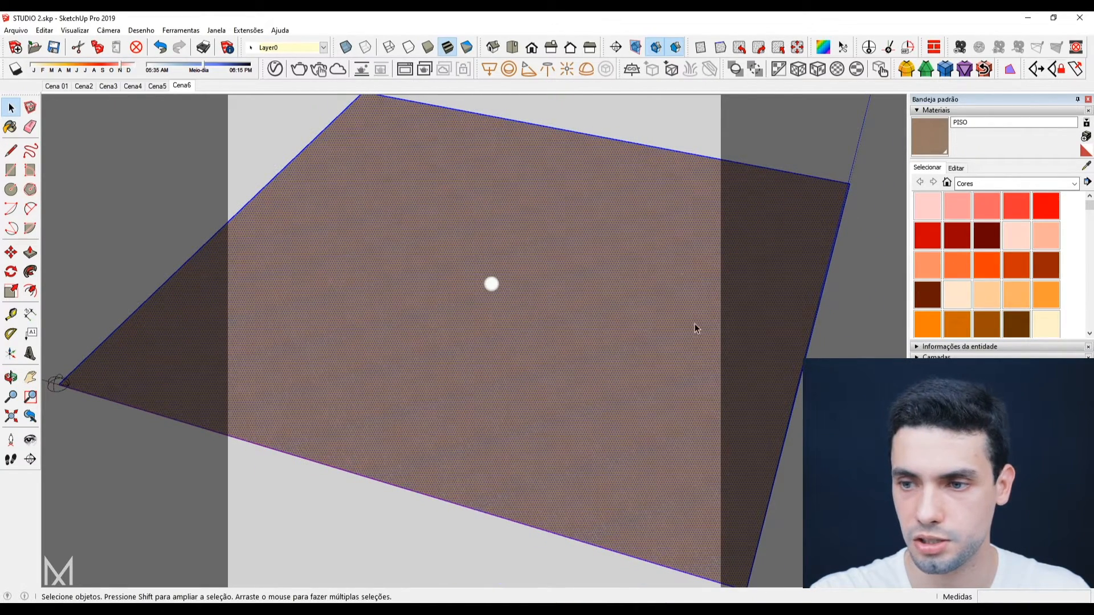
right_click(464, 336)
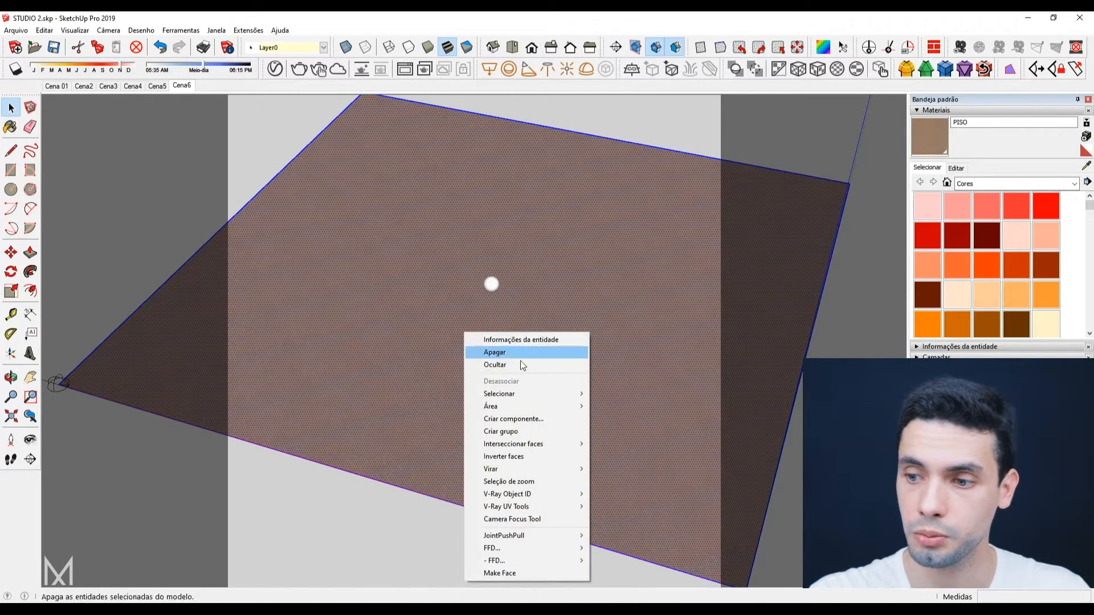
left_click(509, 431)
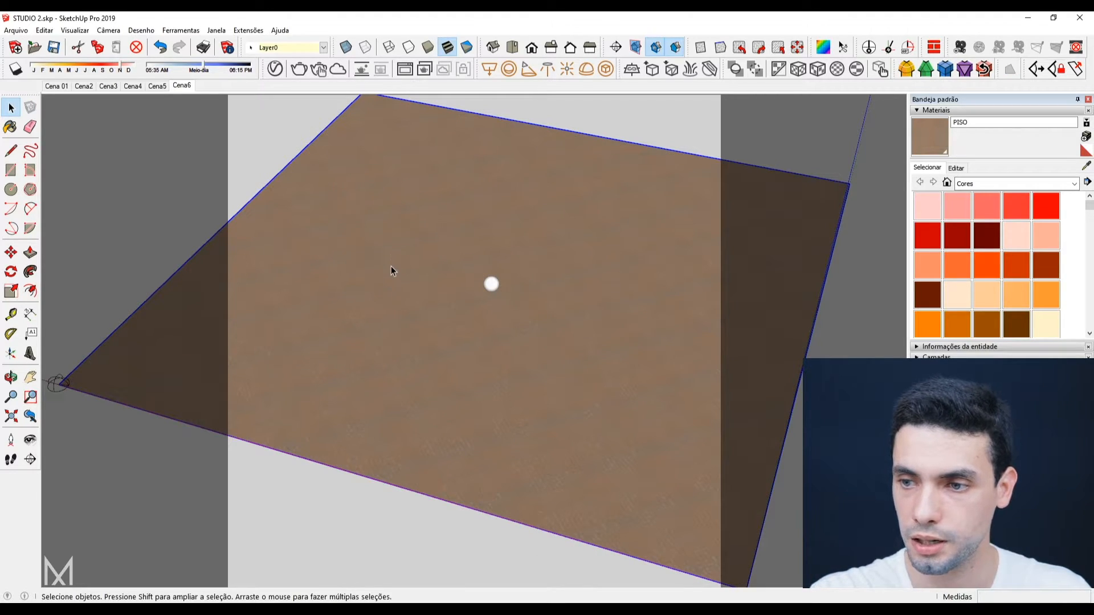
left_click(925, 132)
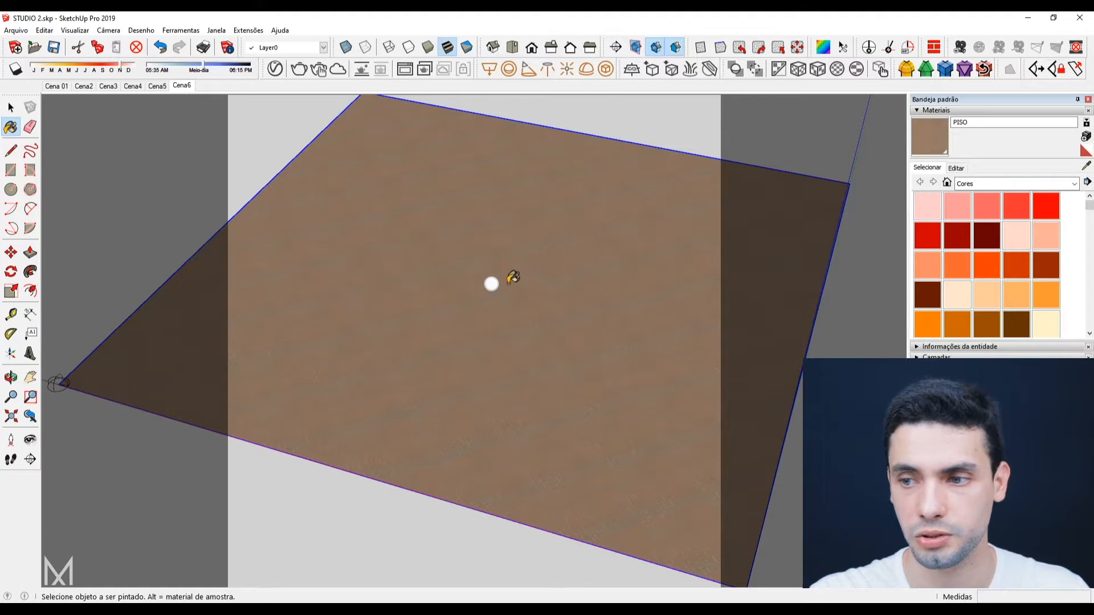
key("space")
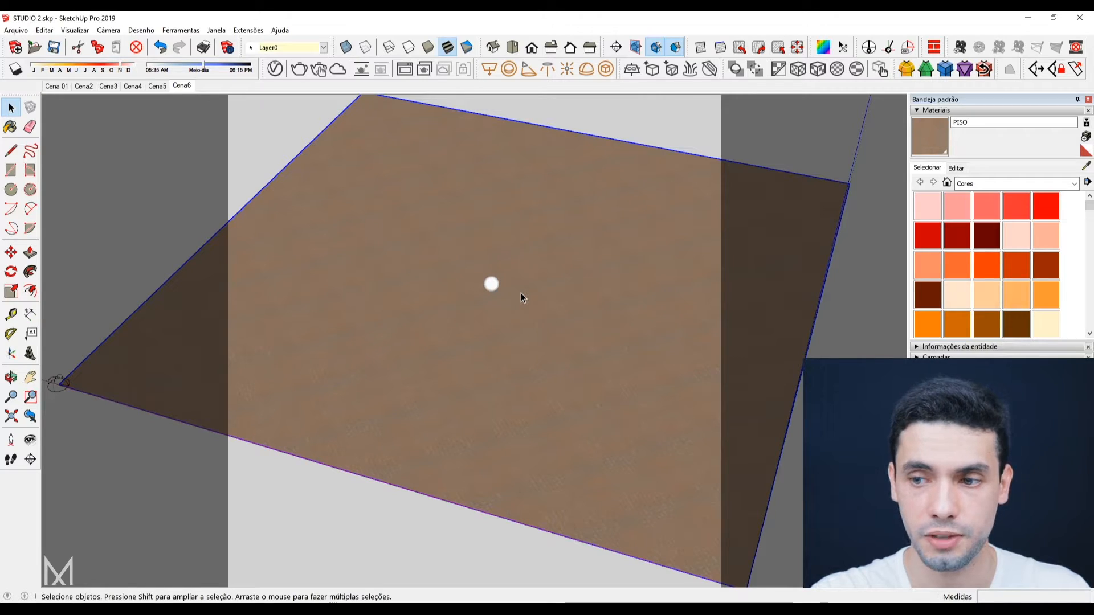
left_click(921, 140)
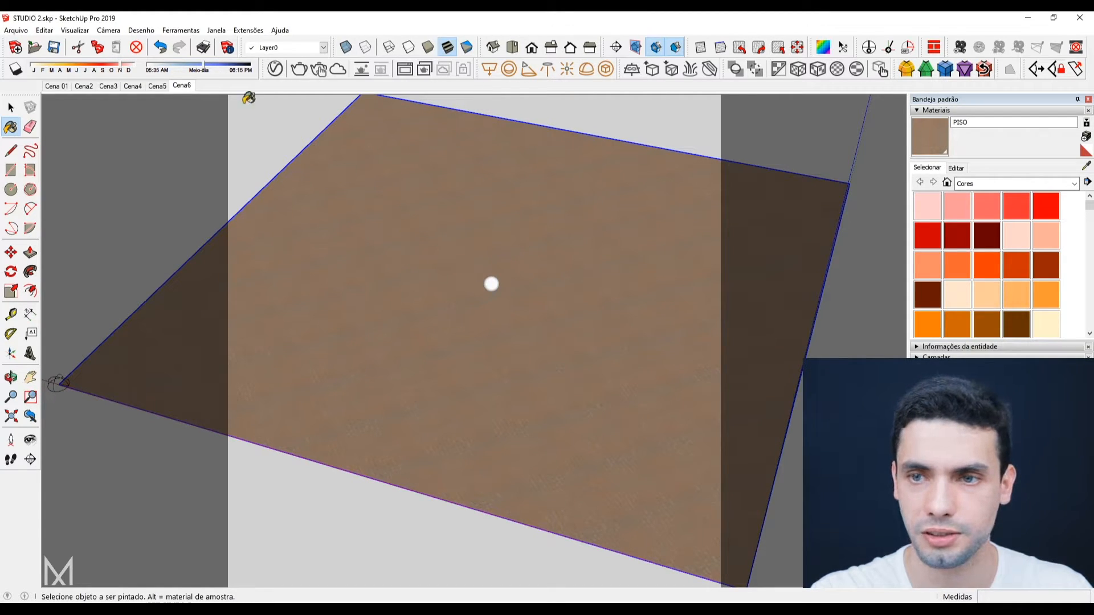
Restore the Cena6 view, render the scene with the grouped floor, and save the render to the history.
left_click(180, 86)
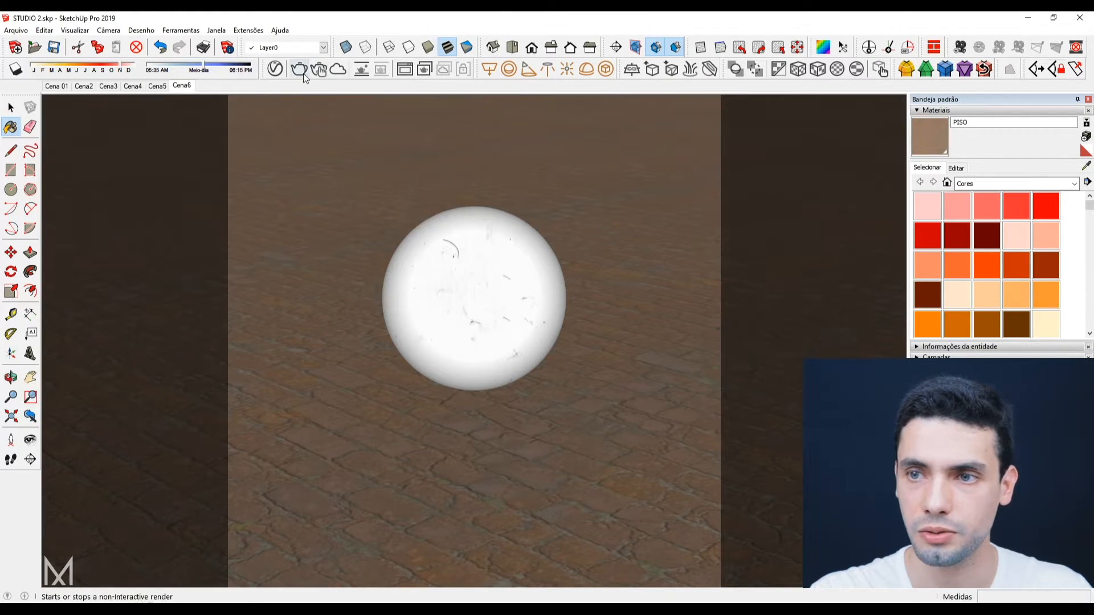
left_click(300, 70)
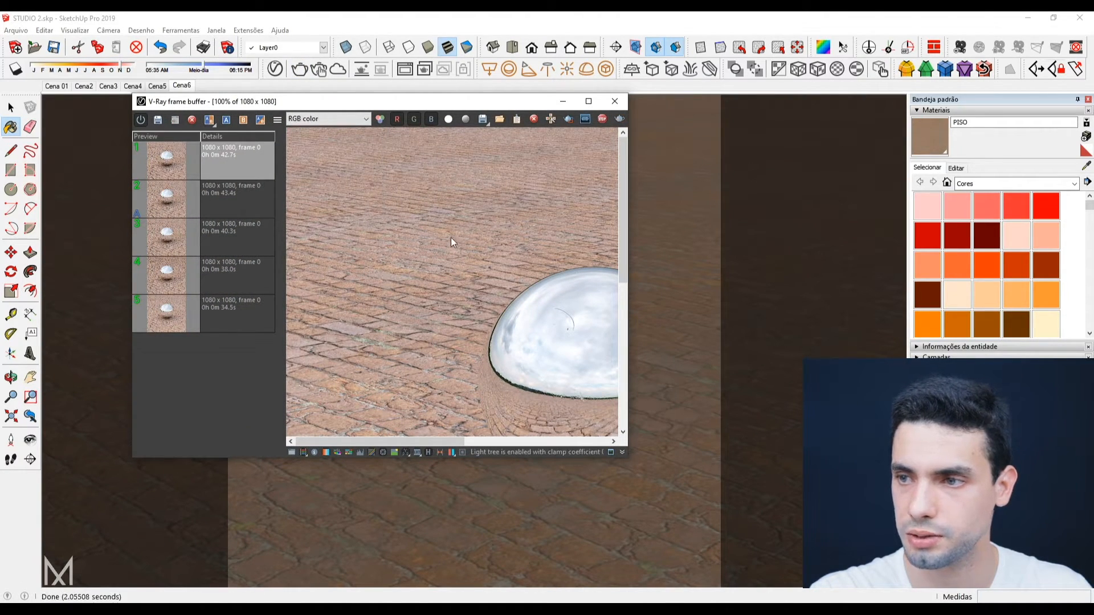
left_click(588, 101)
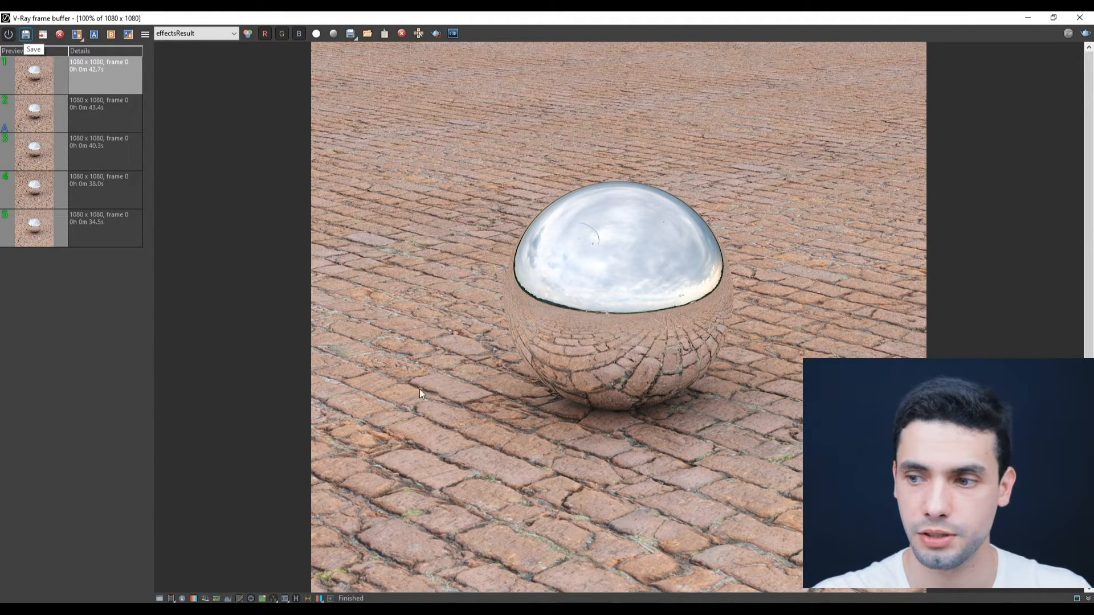
left_click(85, 91)
Set the render made before grouping as image A and load the grouped-floor render for an A/B comparison.
left_click(88, 107)
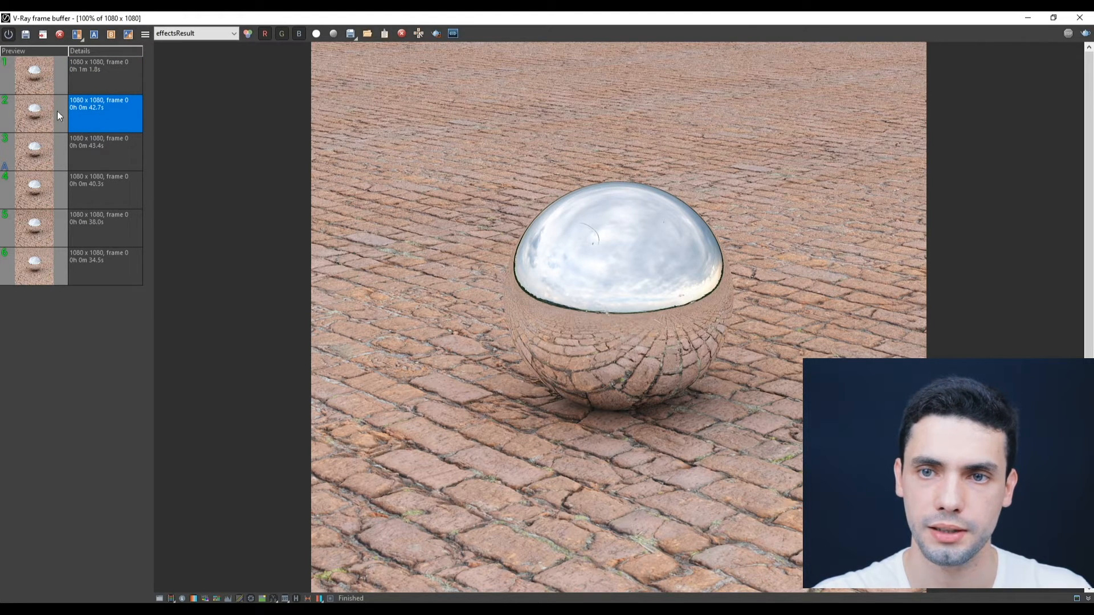
left_click(97, 33)
left_click(77, 33)
left_click(90, 79)
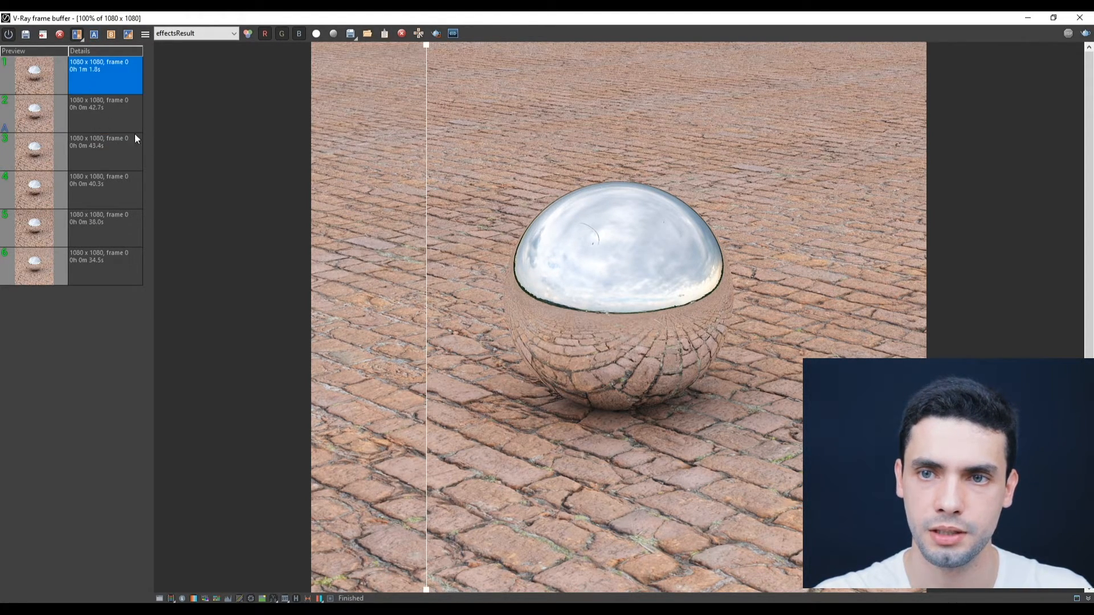
Examine the stone relief near the sphere and in the foreground by sweeping the comparison divider, and minimize the frame buffer.
left_click_drag(428, 234, 682, 387)
scroll(462, 419, "up", 1)
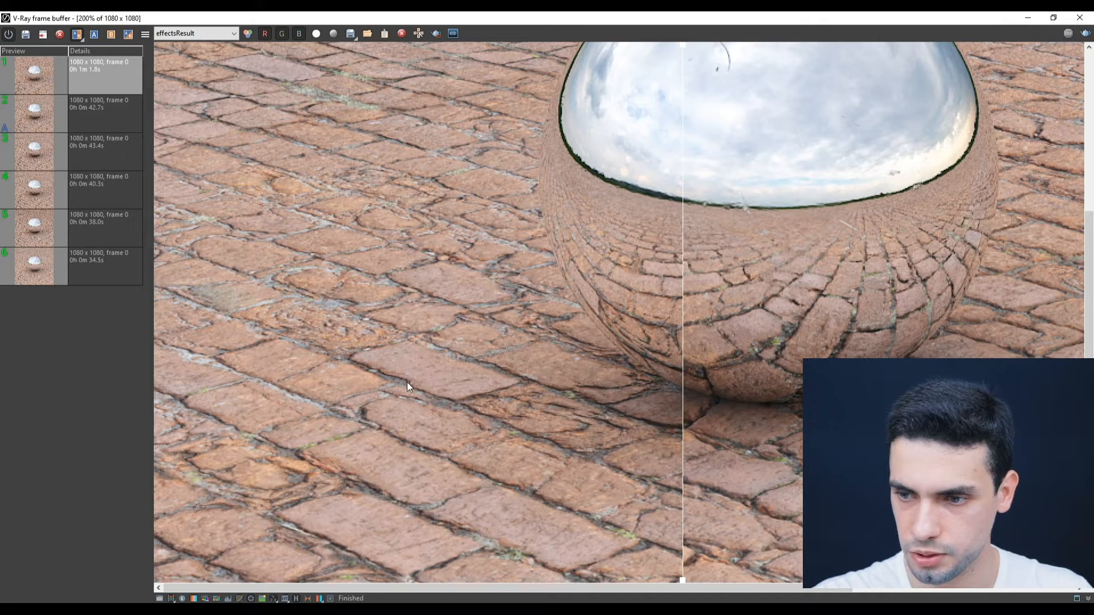
left_click_drag(686, 416, 315, 393)
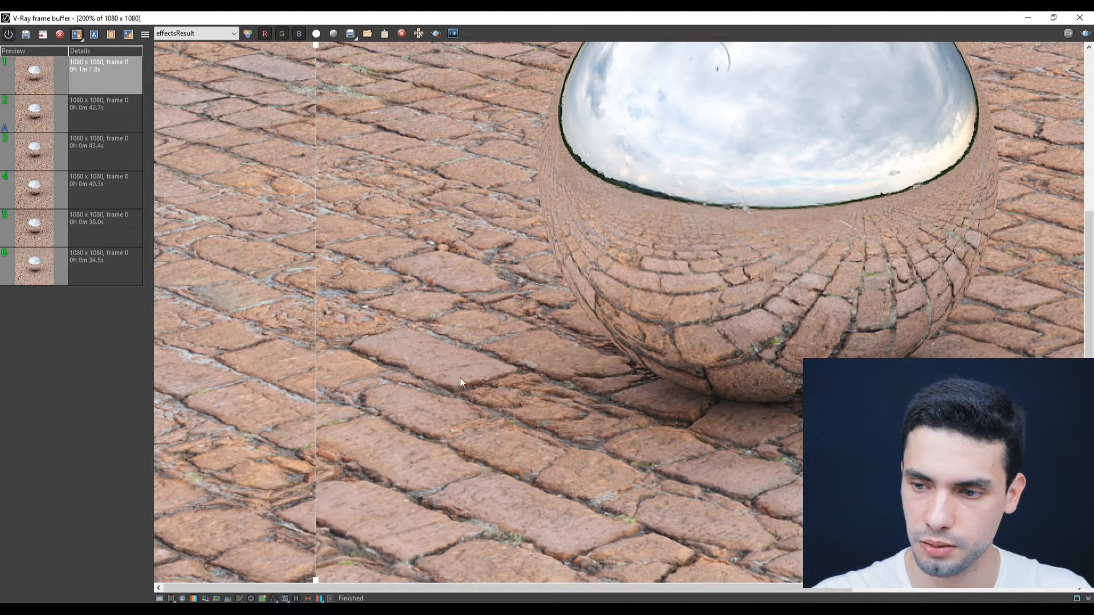
left_click_drag(317, 392, 350, 391)
scroll(443, 336, "down", 2)
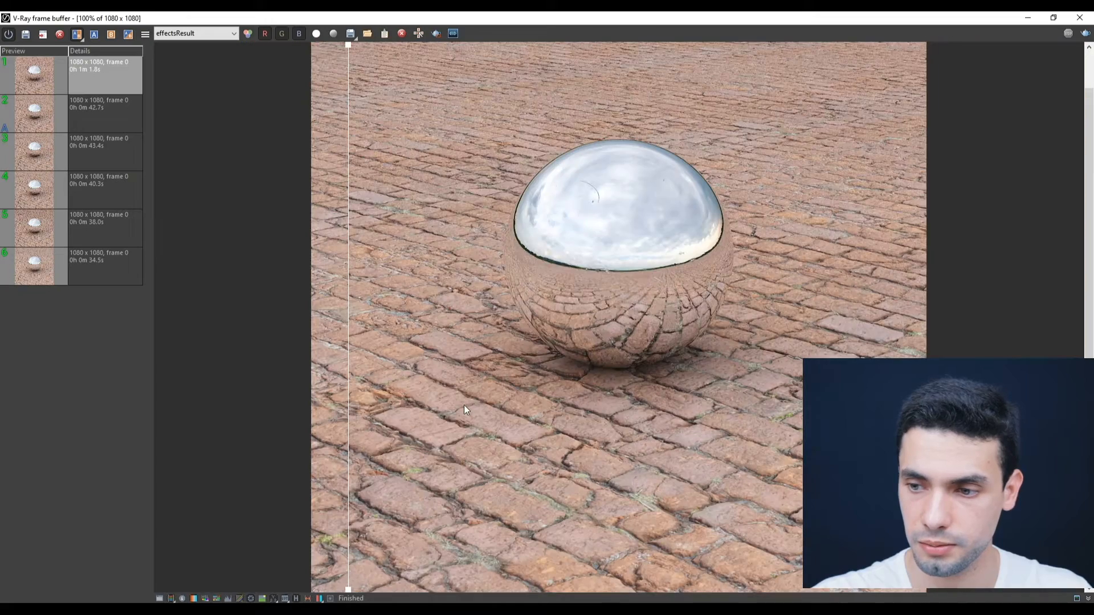
scroll(439, 494, "up", 2)
middle_click_drag(456, 466, 482, 377)
left_click_drag(350, 339, 362, 311)
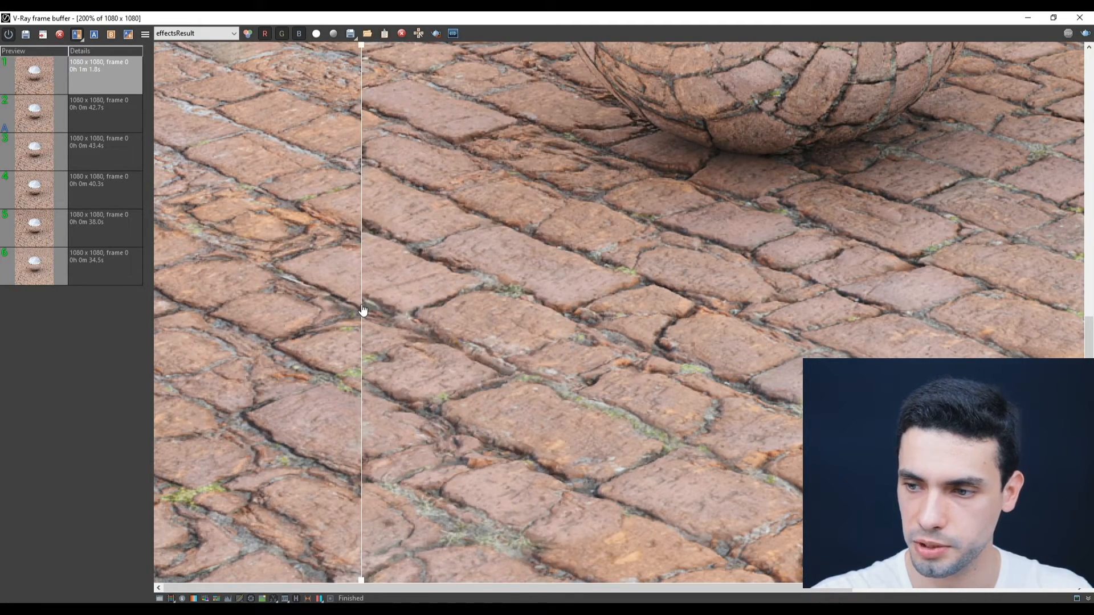
scroll(458, 390, "down", 2)
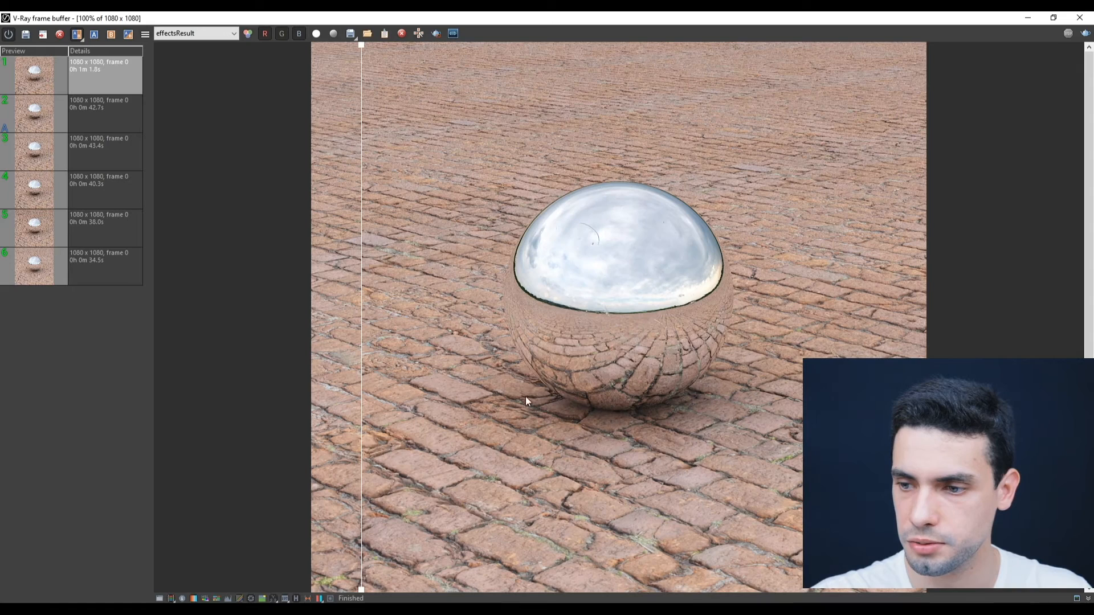
left_click(1028, 18)
Set the PISO material's displacement amount to 2 in the V-Ray Asset Editor and minimize the editor.
left_click(276, 69)
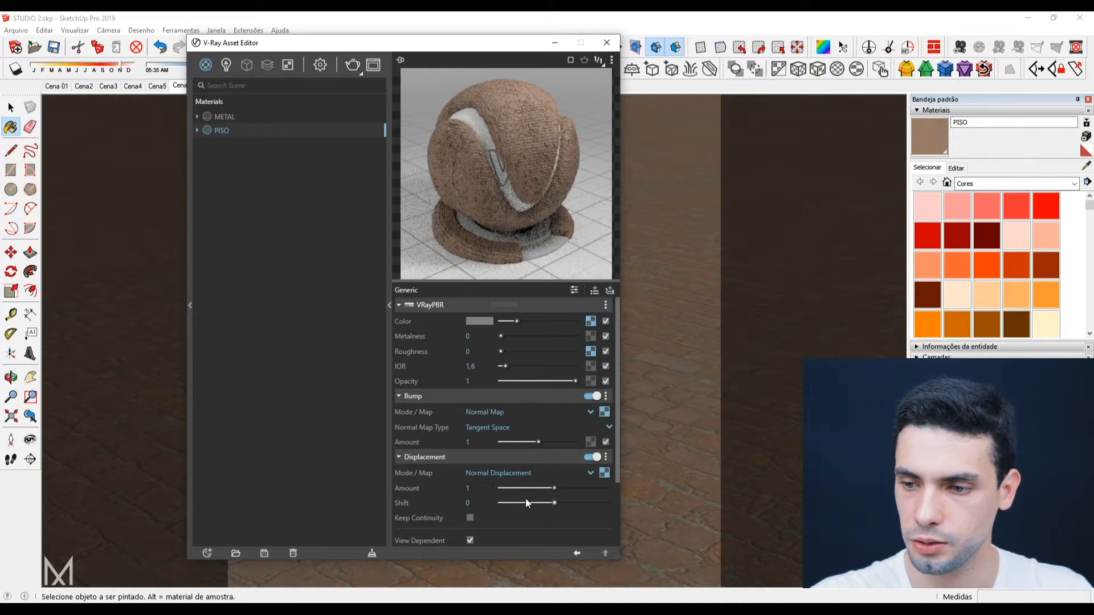
double_click(477, 488)
type("2")
left_click(472, 502)
left_click(555, 46)
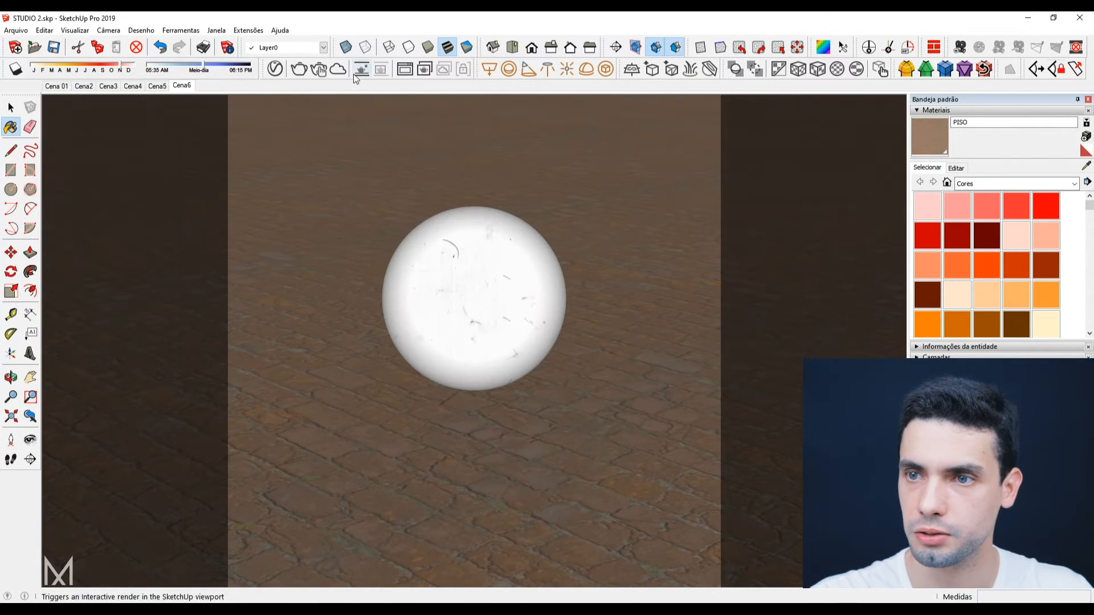
Render the scene with the increased displacement amount and save the finished render to the history.
left_click(299, 68)
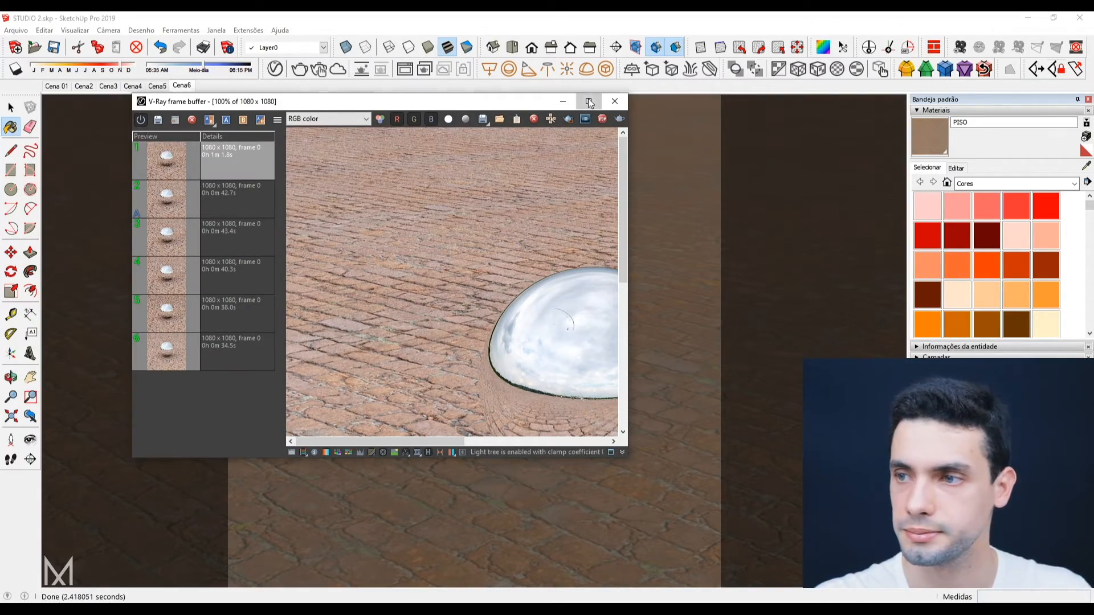
left_click(588, 101)
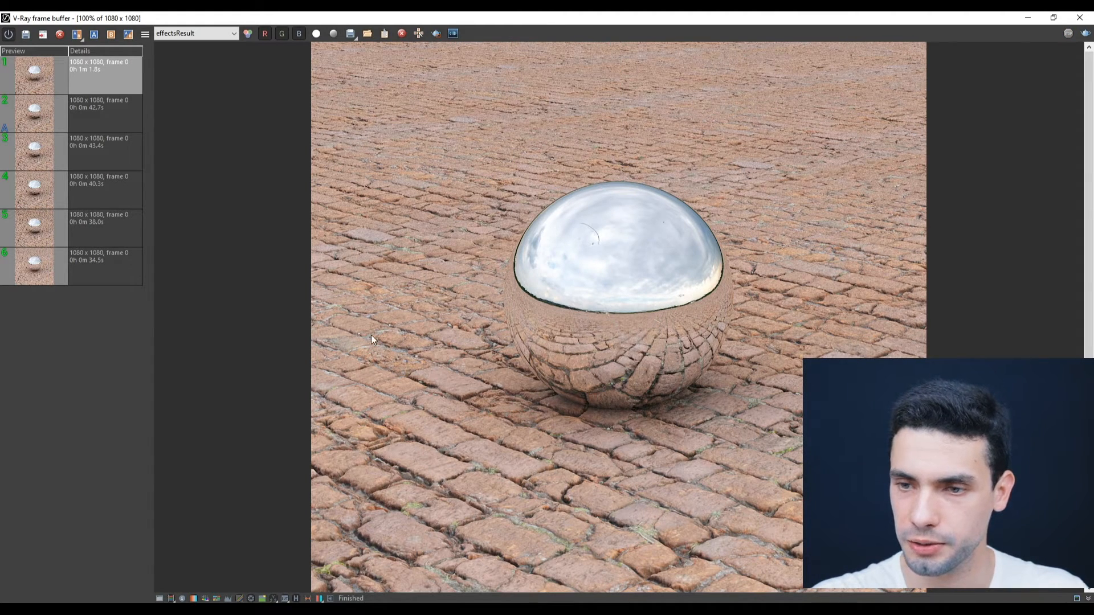
left_click(80, 115)
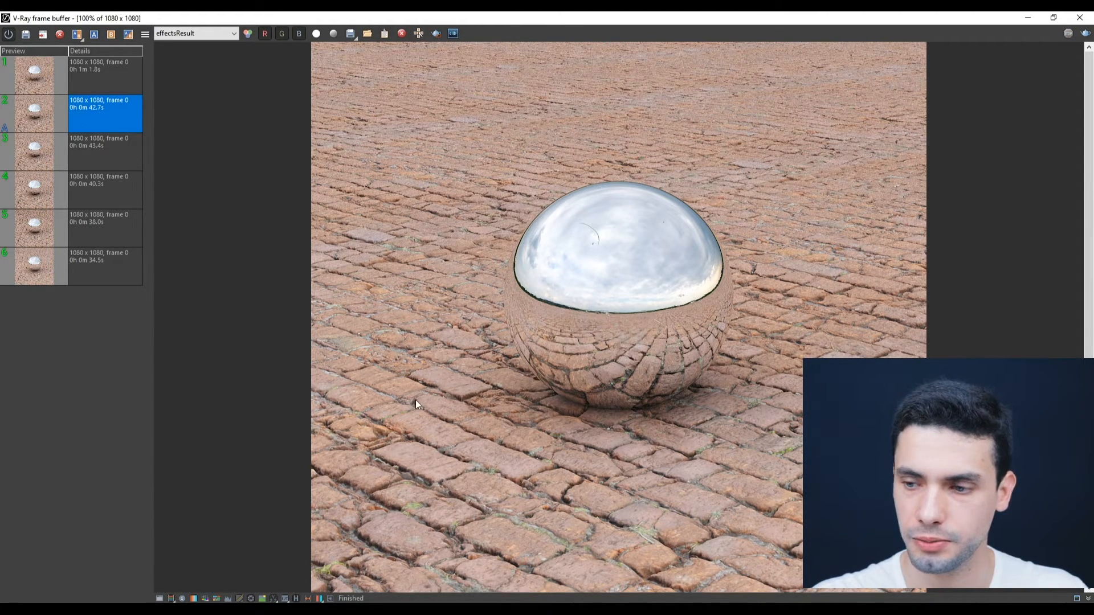
left_click(25, 35)
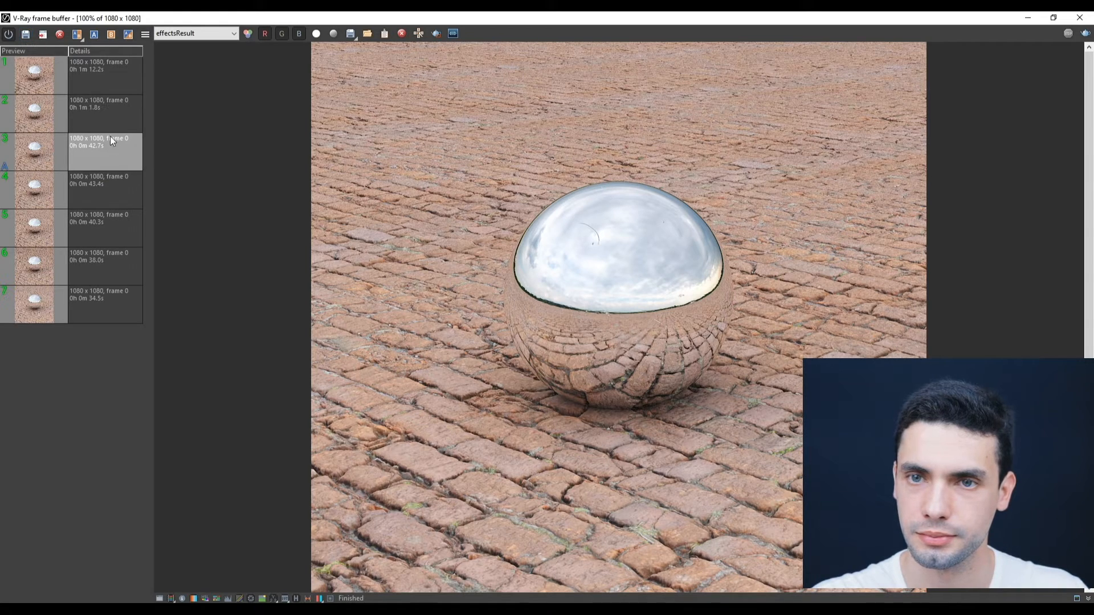
Compare the new render with image A, sweeping the divider across the sphere and foreground stones and inspecting the relief close up, and minimize the frame buffer.
left_click(114, 140)
left_click(77, 34)
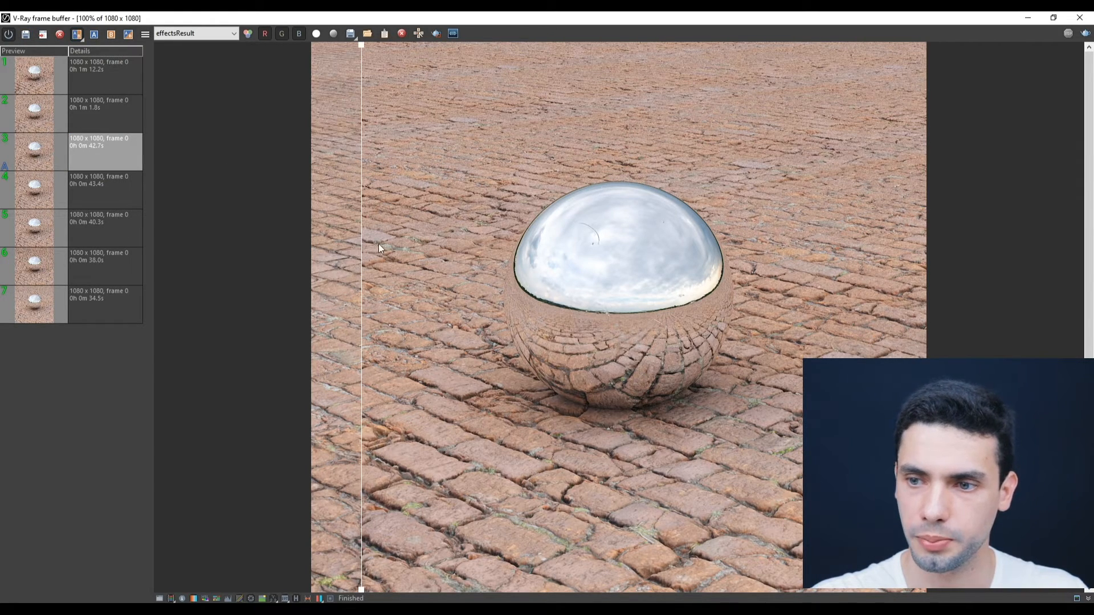
left_click_drag(361, 266, 776, 262)
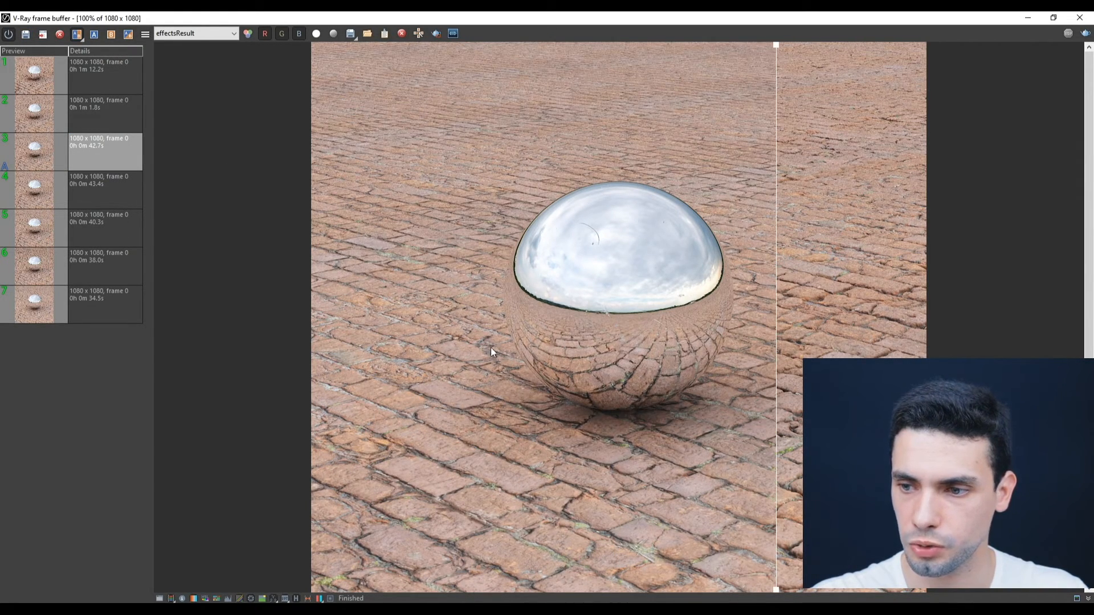
left_click_drag(779, 376, 245, 398)
scroll(480, 402, "up", 1)
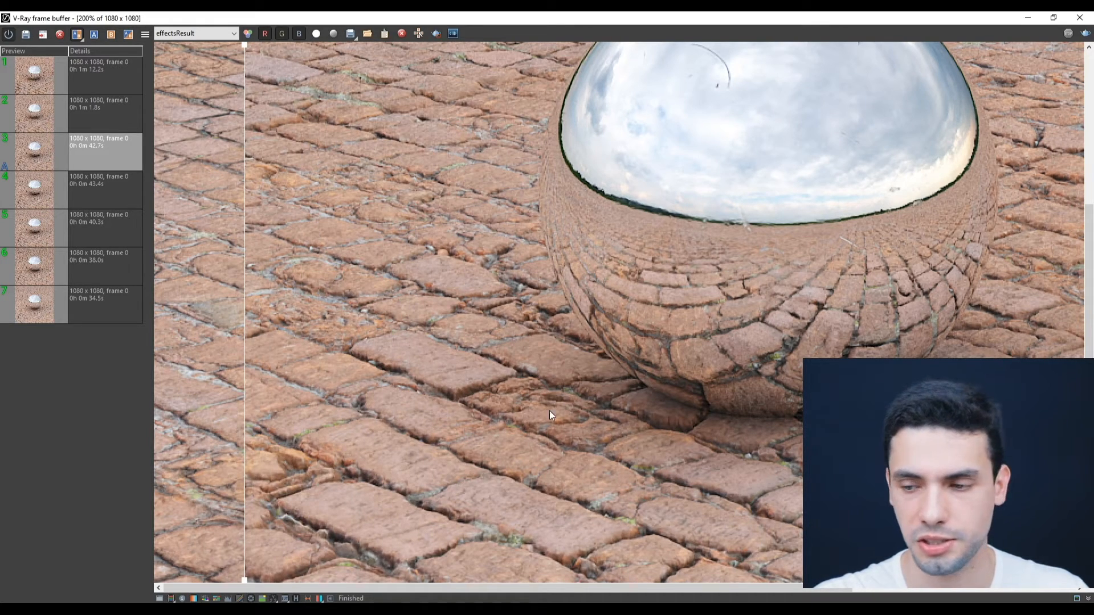
middle_click_drag(422, 442, 450, 323)
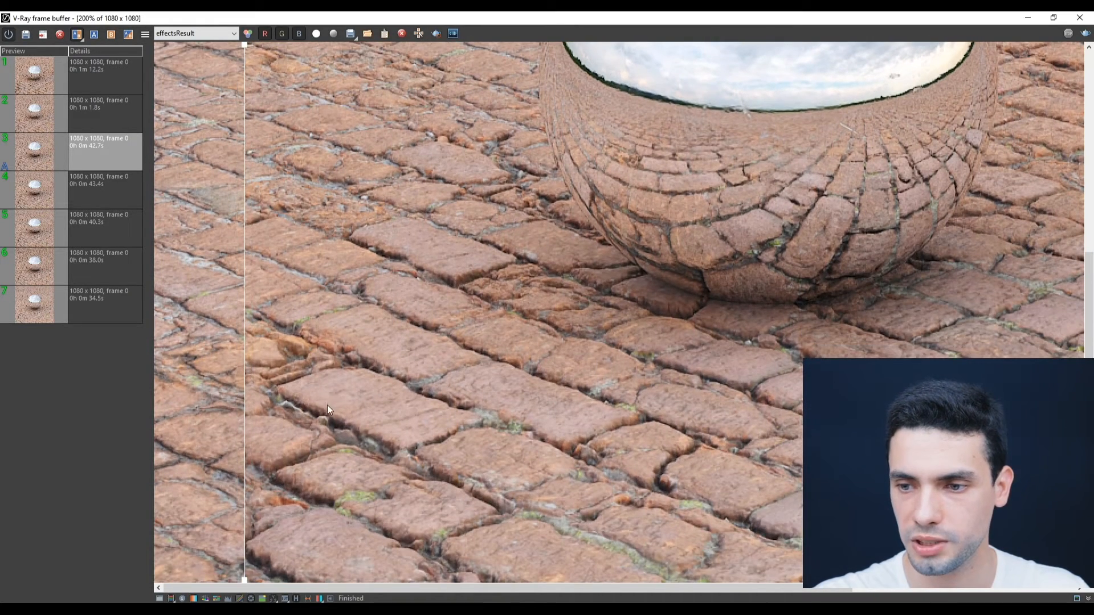
scroll(385, 392, "down", 3)
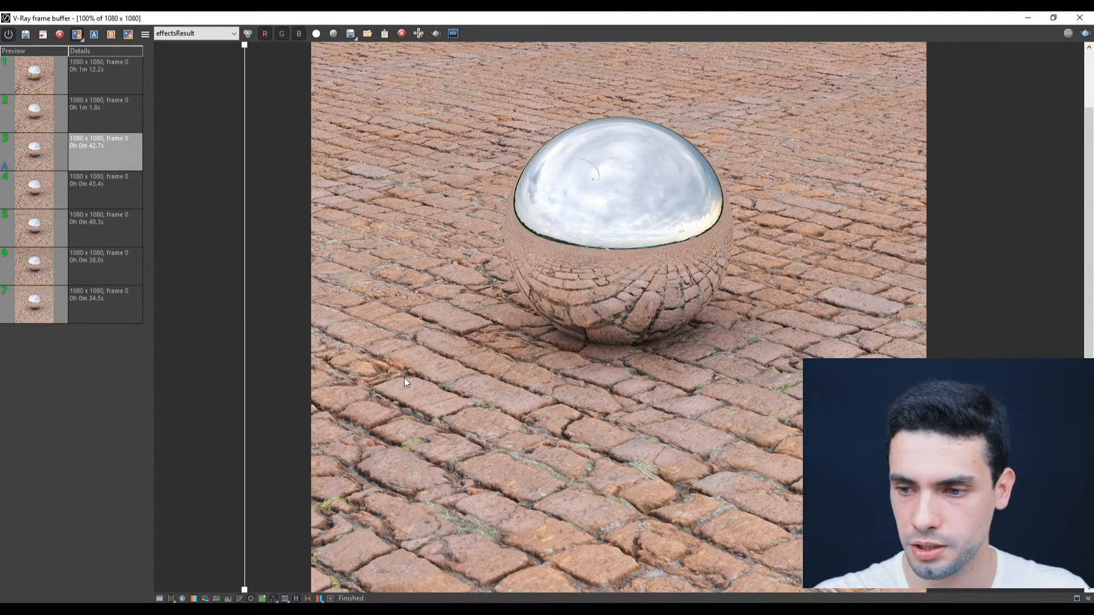
left_click_drag(248, 386, 489, 320)
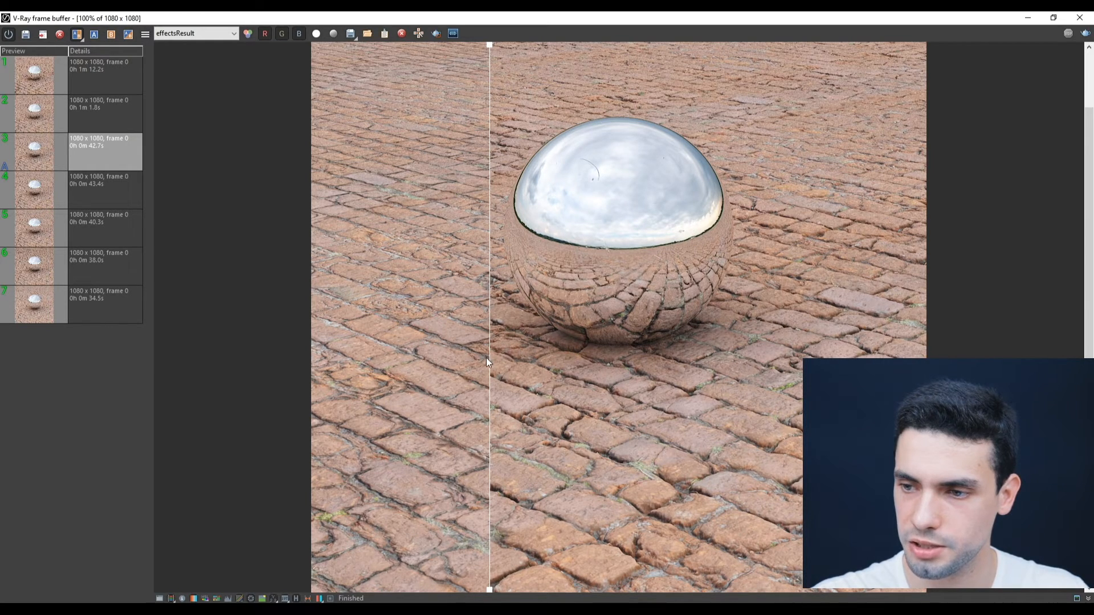
left_click_drag(489, 365, 771, 315)
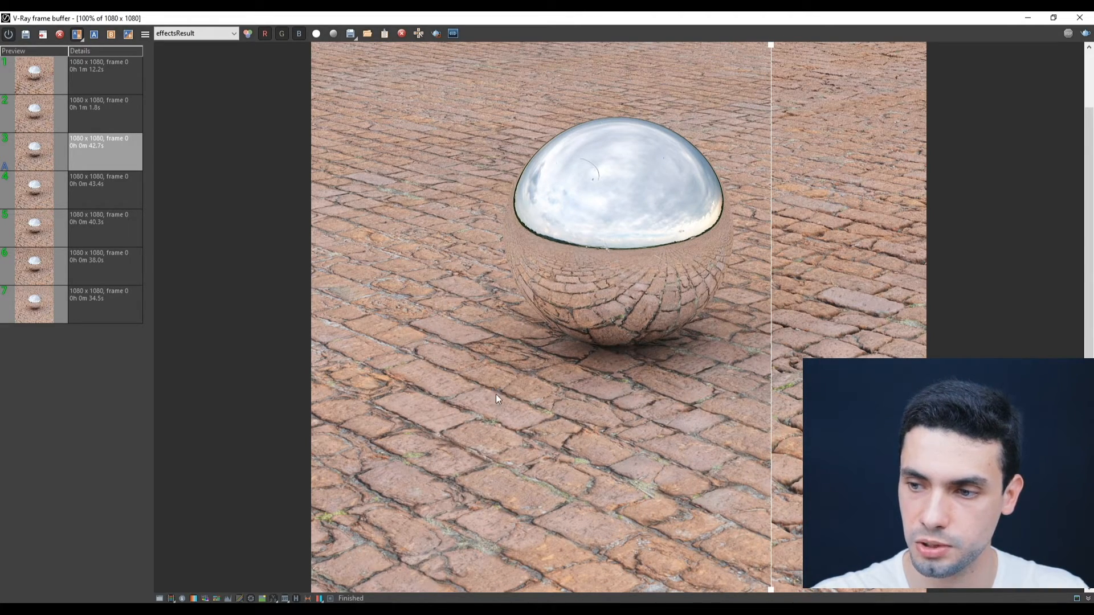
left_click_drag(773, 414, 451, 404)
left_click(1027, 18)
Set the PISO material's displacement shift to -1 in the V-Ray Asset Editor, keeping the amount at 2.
left_click(275, 69)
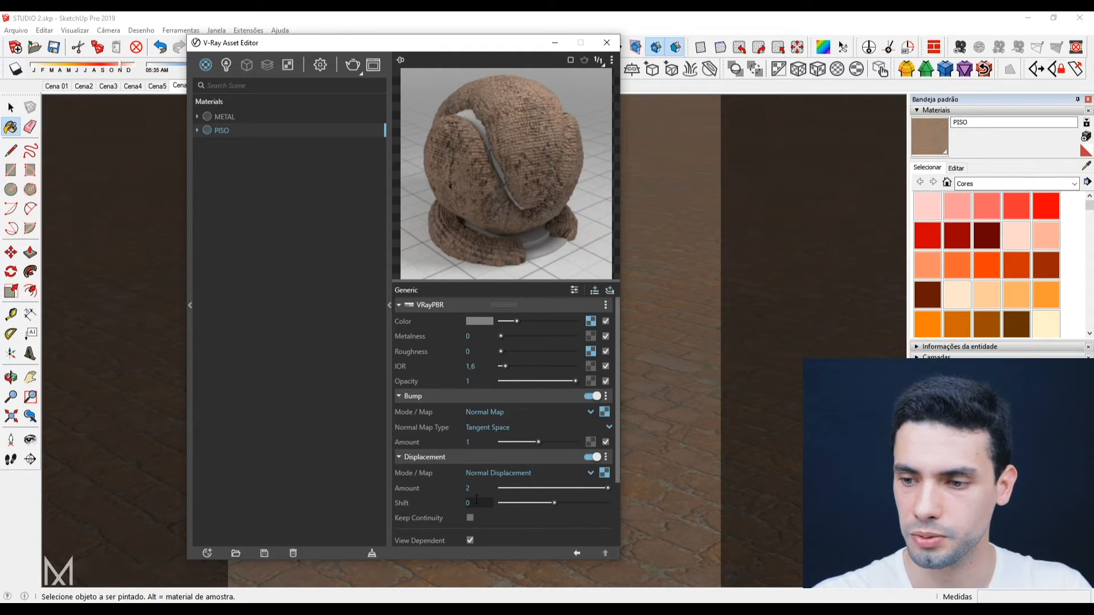
type("-1")
left_click(475, 489)
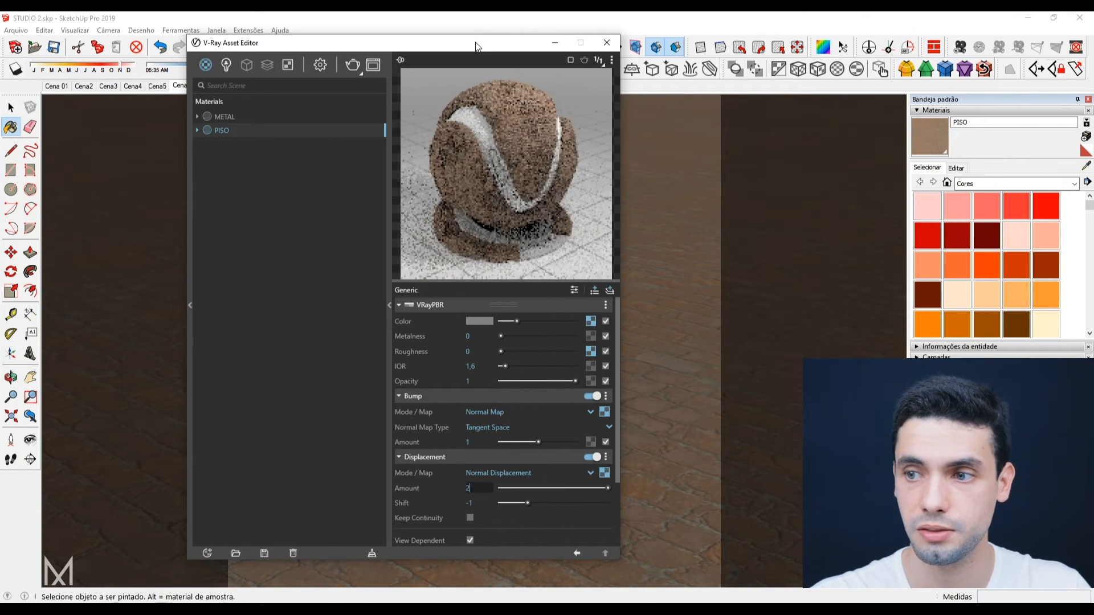
left_click_drag(505, 44, 439, 130)
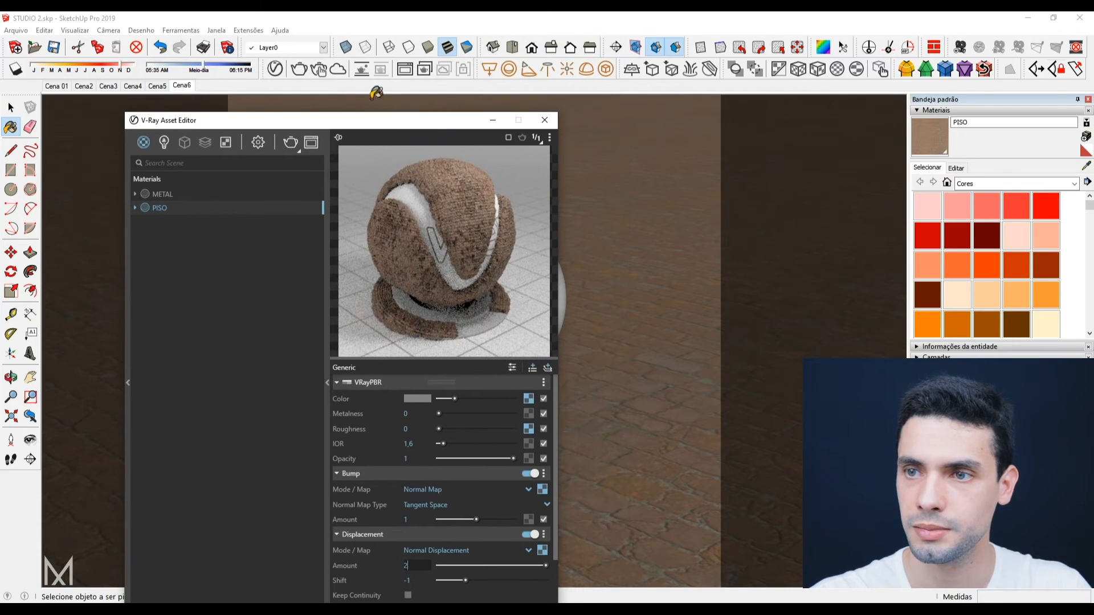
Render the scene with the shifted displacement and save the finished render to the history.
left_click(317, 73)
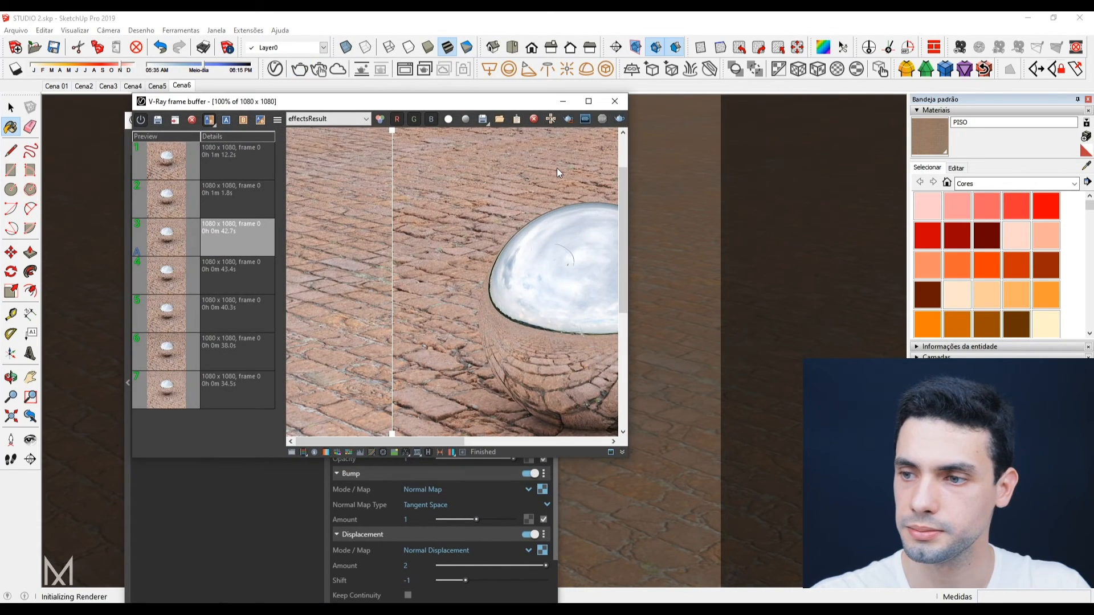
left_click(590, 101)
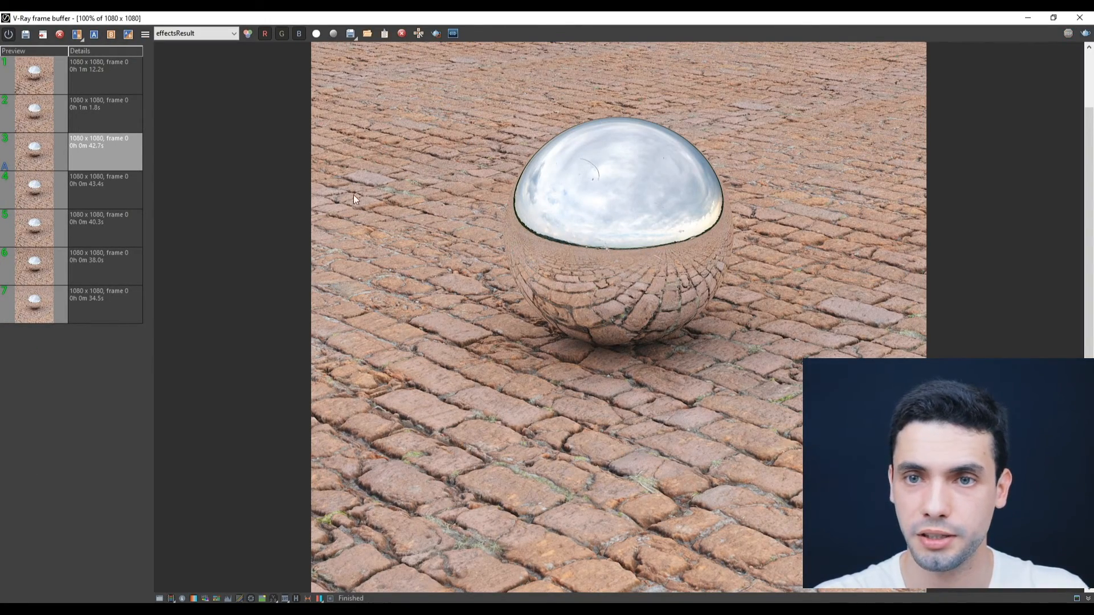
left_click(100, 70)
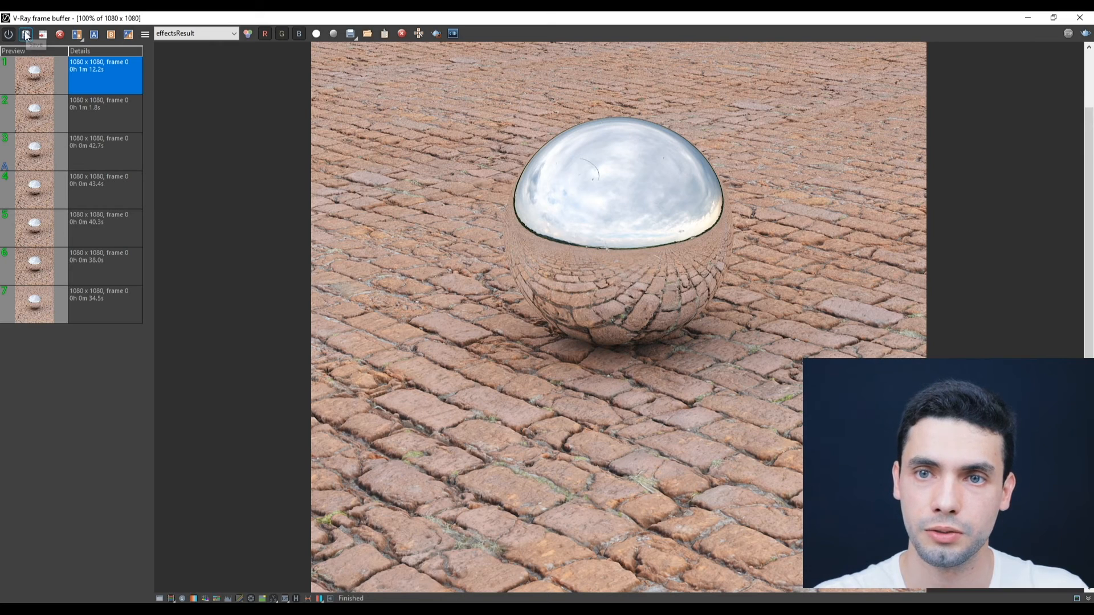
Compare the shifted-displacement render with image A, examining the stones around the sphere's base and in the foreground close up and at full view.
left_click(77, 35)
left_click_drag(454, 340, 346, 329)
scroll(440, 321, "up", 1)
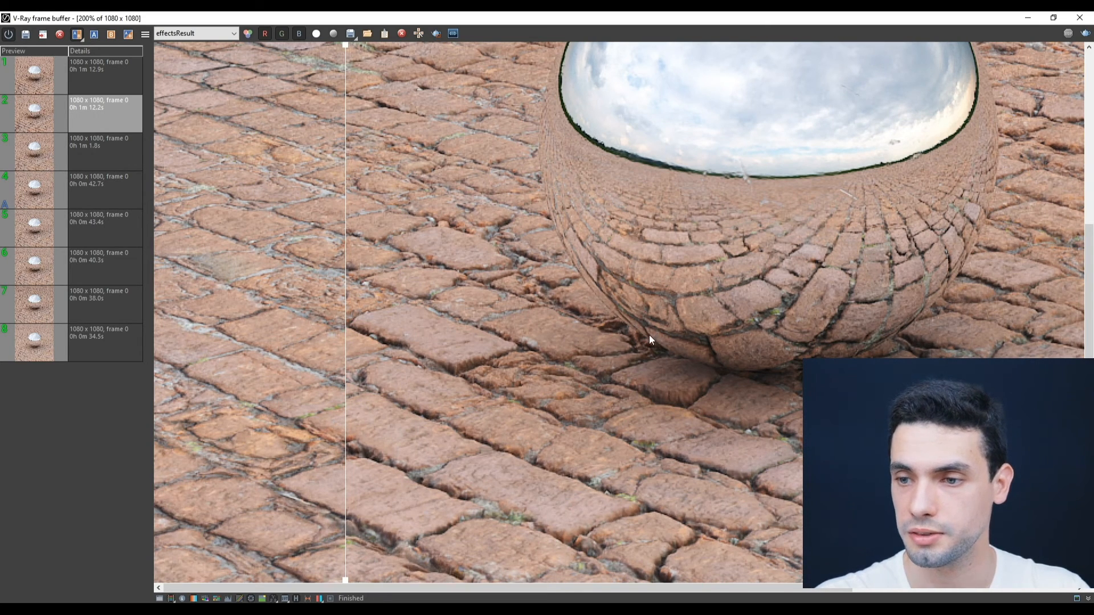
left_click_drag(350, 379, 218, 354)
middle_click_drag(421, 436, 416, 366)
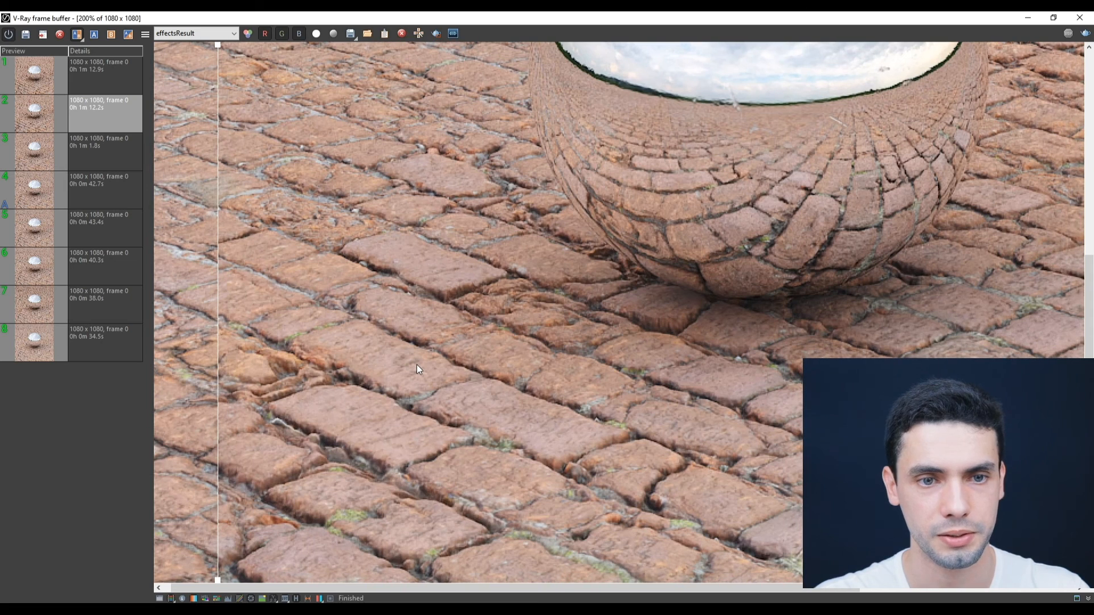
scroll(532, 327, "down", 2)
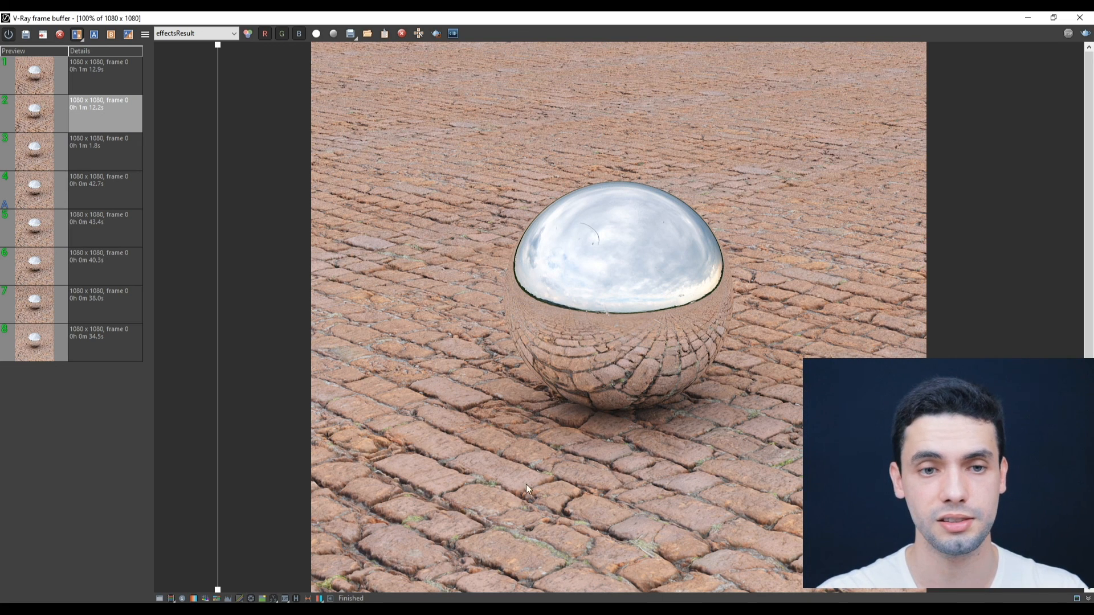
scroll(538, 463, "up", 2)
scroll(558, 370, "down", 2)
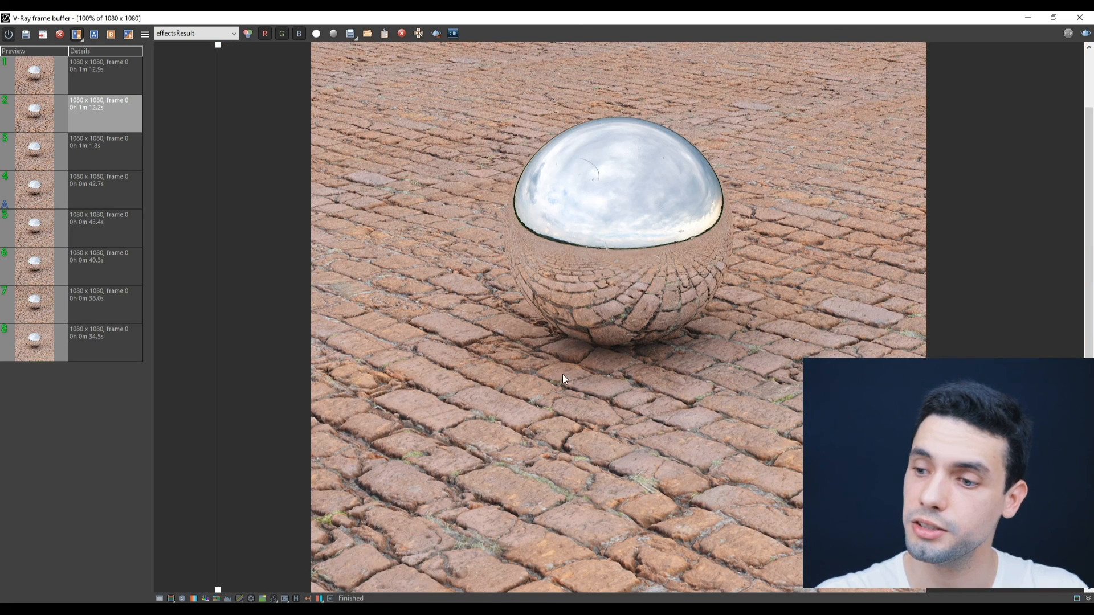